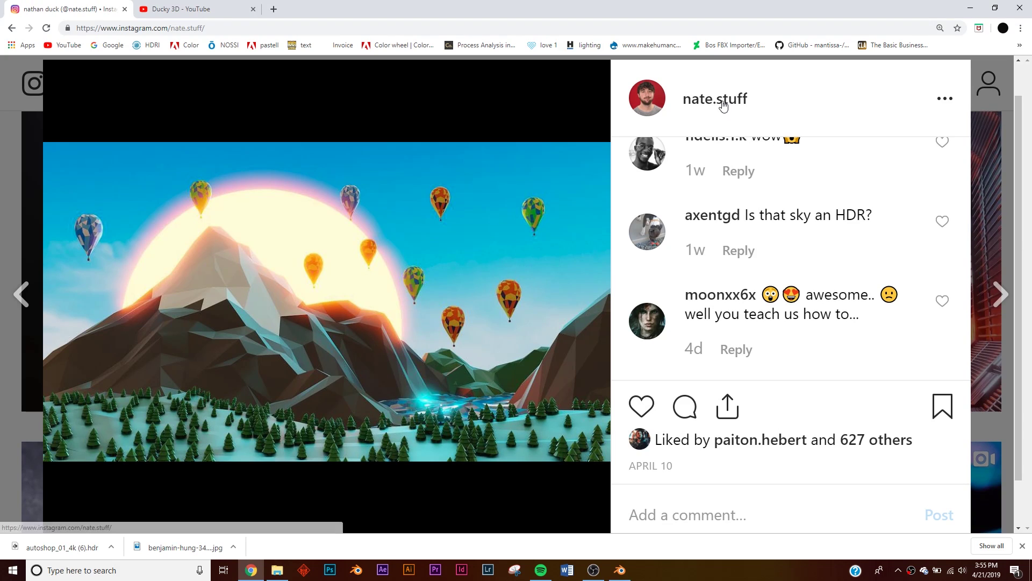
Step: Close the enlarged balloon landscape post and look through the artwork on the profile page
click(993, 133)
scroll(581, 354, up, 15)
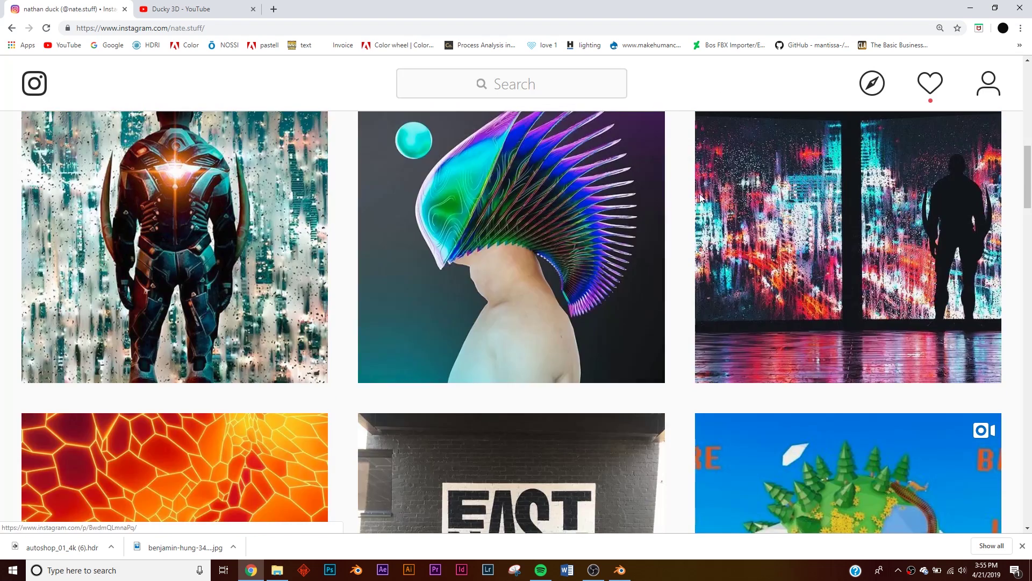
scroll(508, 254, up, 2)
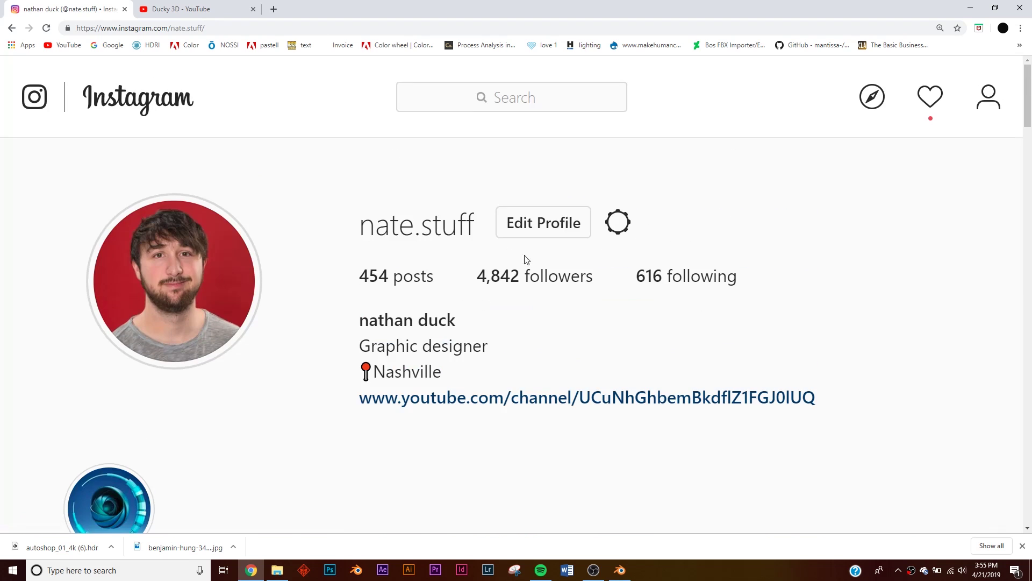
scroll(615, 267, down, 17)
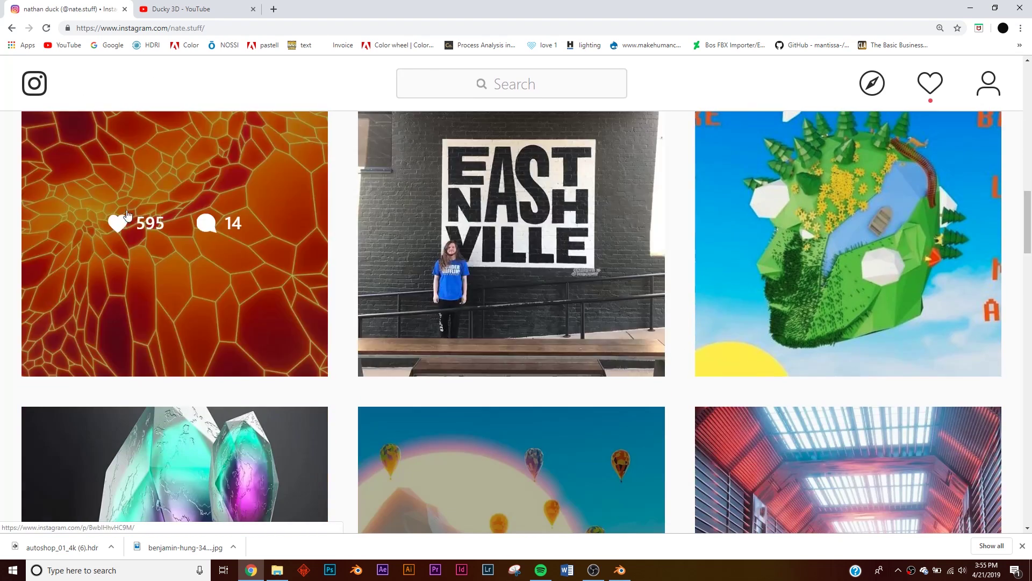
Step: Switch to Blender and search the add-on preferences for "land" to check the A.N.T.Landscape add-on
click(970, 10)
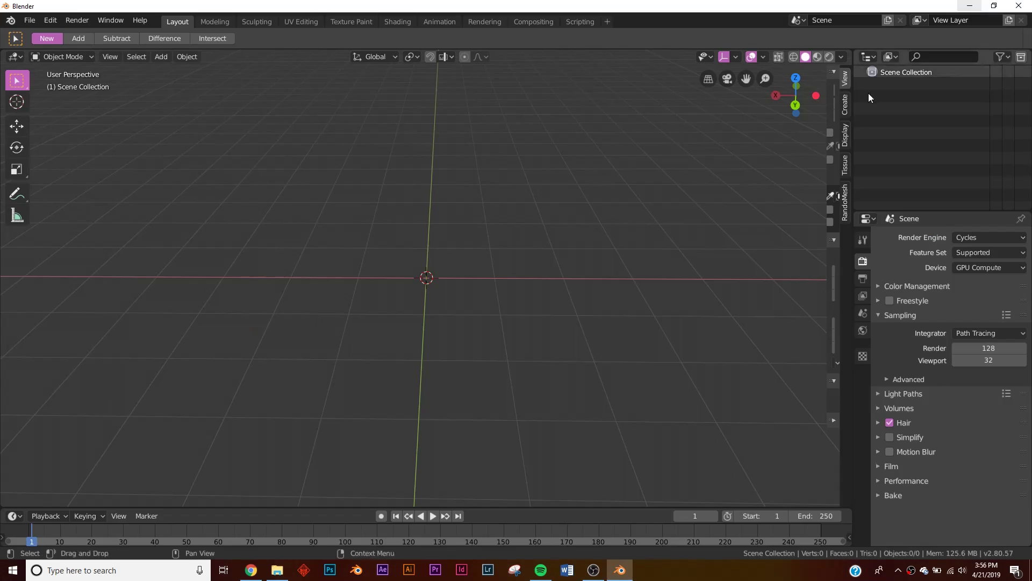
middle_drag(439, 296, 321, 244)
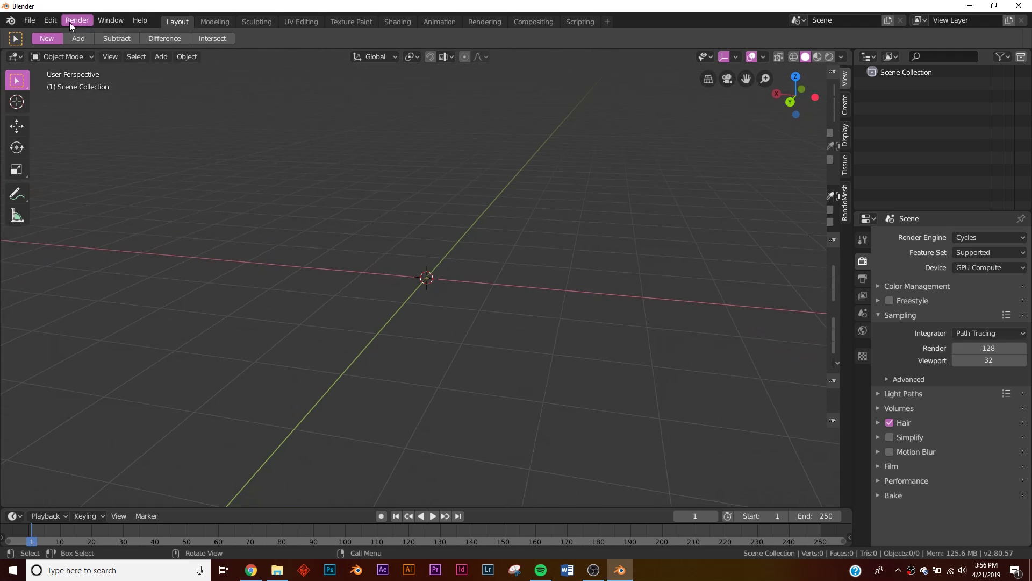
click(52, 20)
click(76, 185)
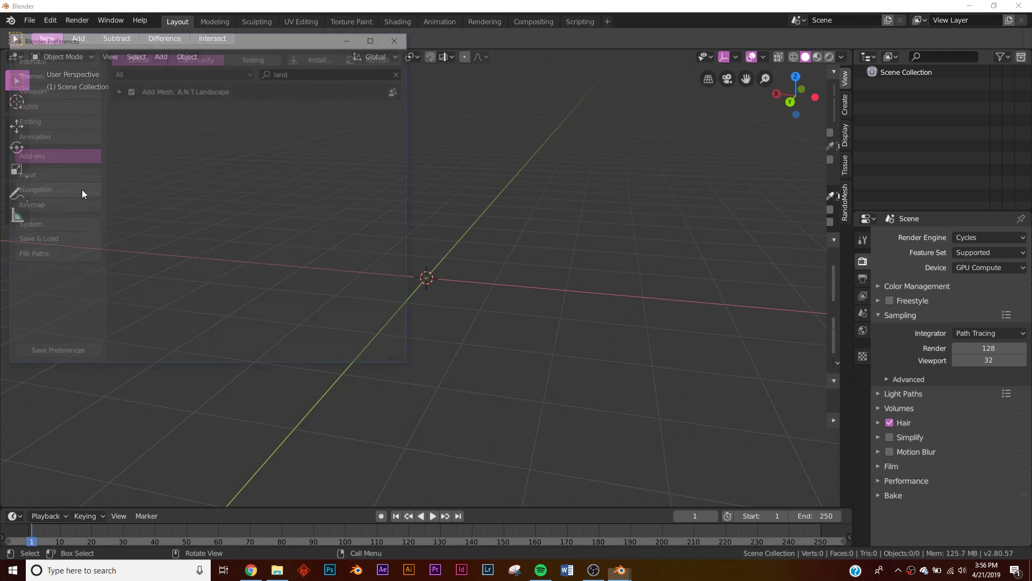
click(312, 69)
text(land)
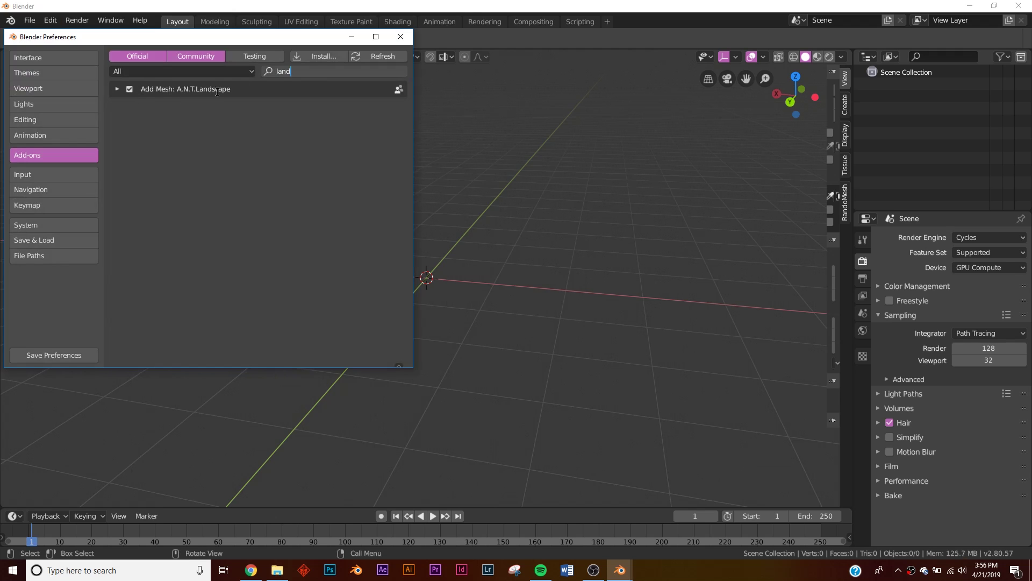
click(397, 42)
Step: Add a Landscape mesh to the empty scene
key(shift+a)
mouse_move(468, 198)
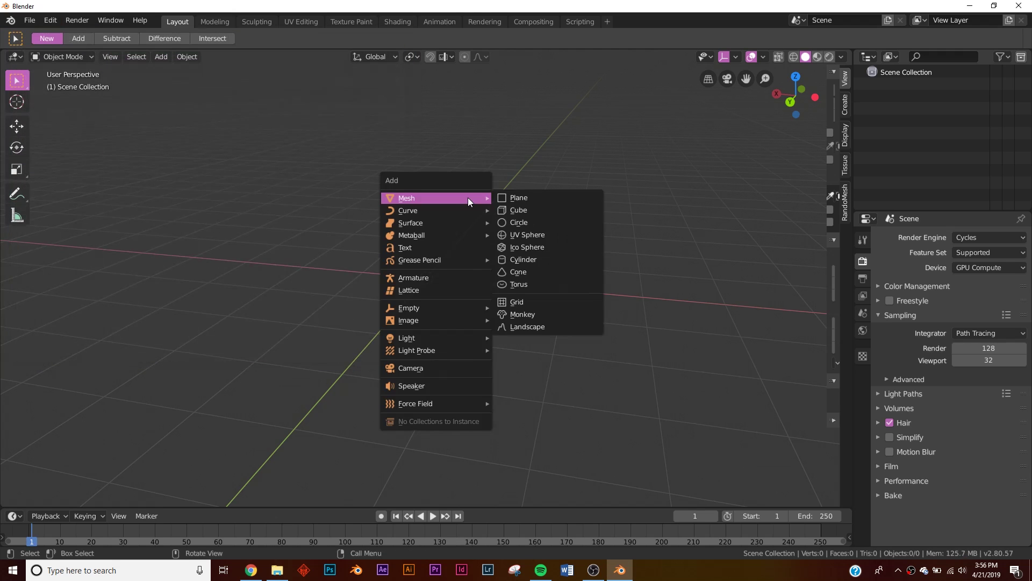
click(546, 331)
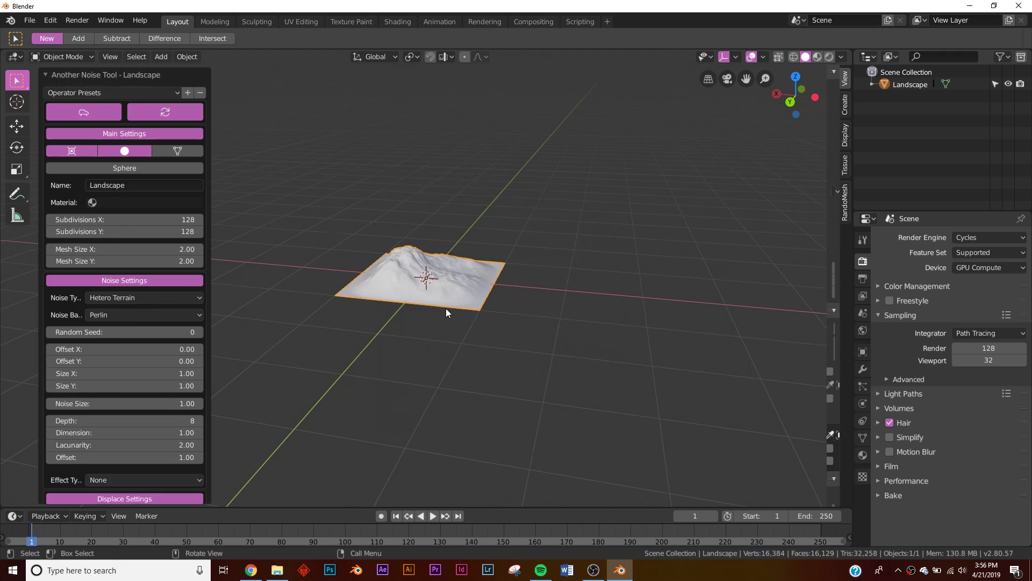
Step: Try the Flatstones and Mountain 1 operator presets on the landscape
click(85, 93)
click(100, 259)
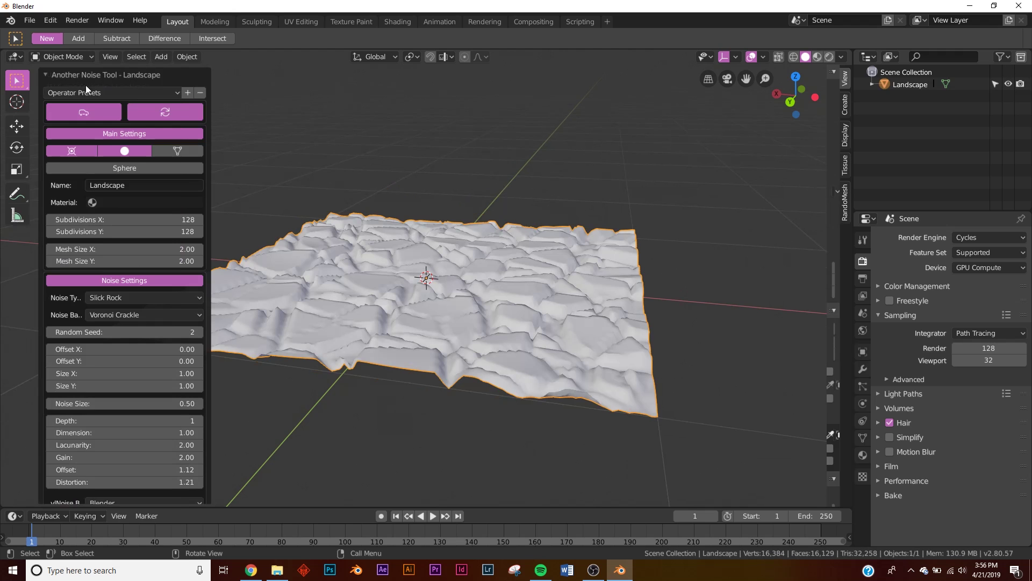
click(105, 93)
click(100, 346)
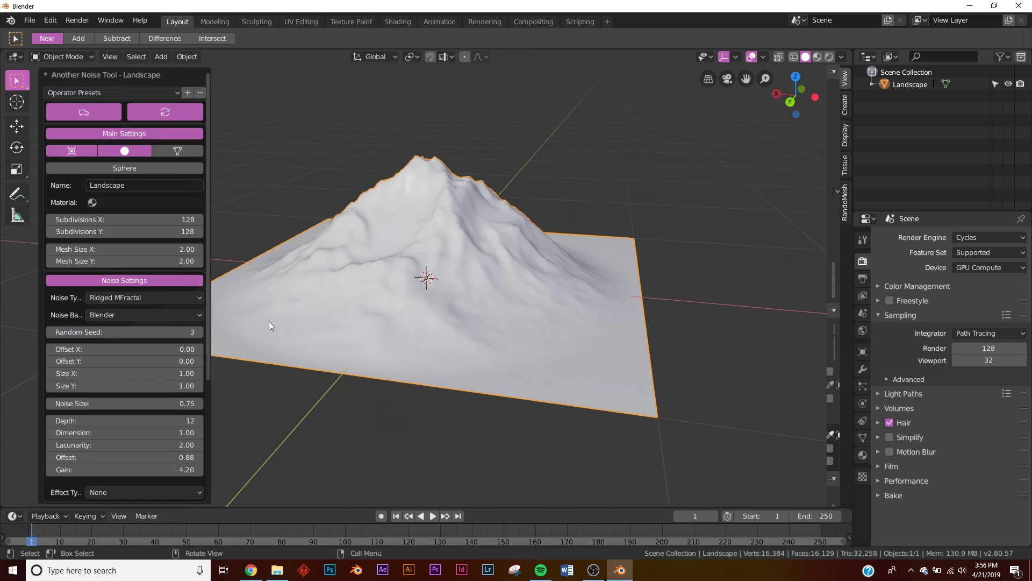
Step: Apply the Lakes 2 operator preset to the landscape so it includes a water plane
click(89, 92)
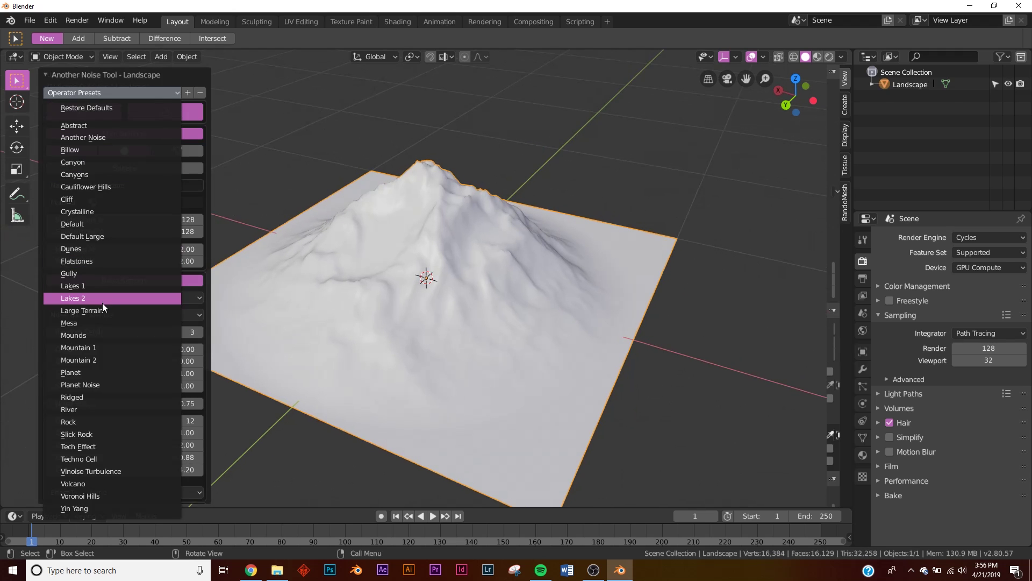
click(102, 303)
middle_drag(388, 266, 512, 223)
shift+middle_drag(587, 261, 559, 266)
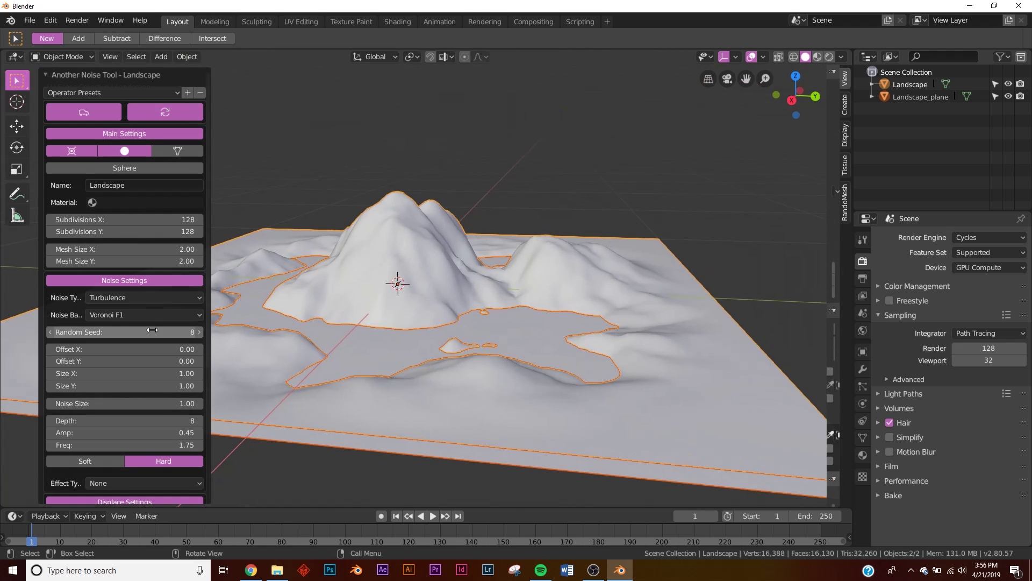
Step: Try random seeds 9 and 7 for the landscape noise and go back to seed 8
click(196, 331)
middle_drag(349, 325, 267, 306)
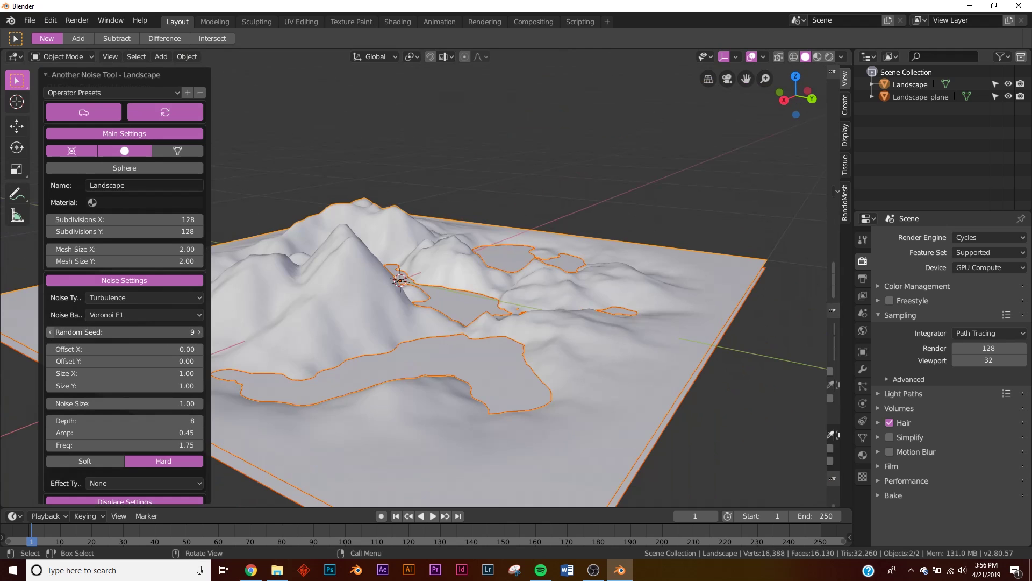
click(51, 332)
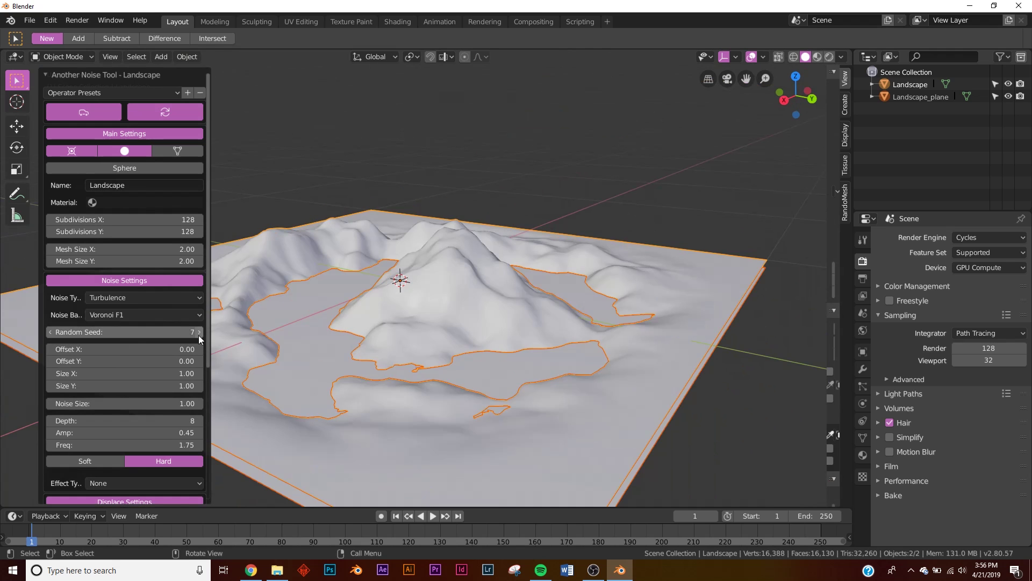
scroll(387, 301, up, 3)
middle_drag(493, 221, 508, 296)
scroll(508, 296, down, 3)
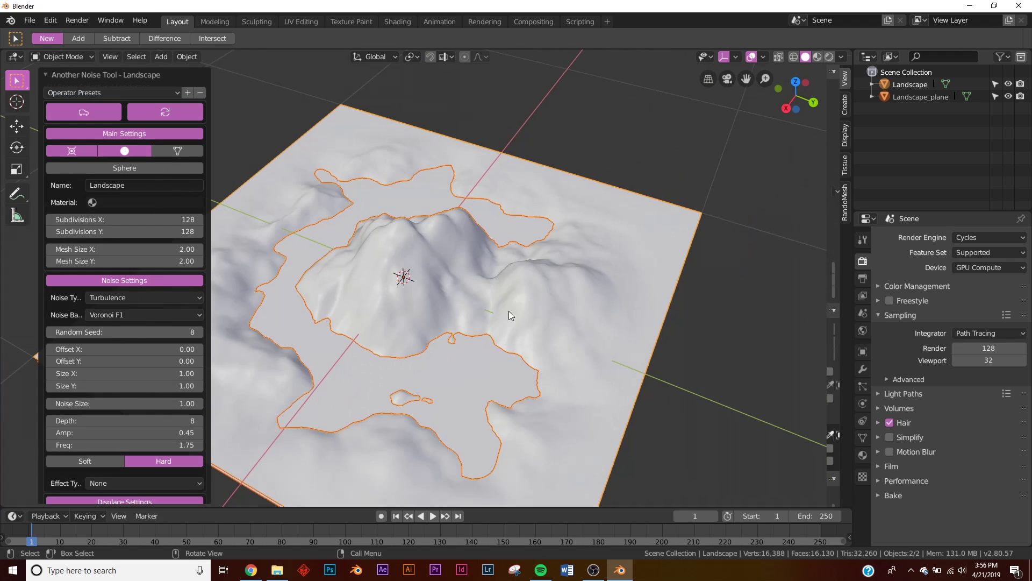
Step: Select the water plane and the terrain in turn to examine them as separate objects
click(472, 370)
click(596, 245)
click(468, 378)
middle_drag(469, 379, 462, 347)
Step: Shade the landscape terrain flat to give it a faceted surface
click(491, 276)
scroll(491, 276, up, 3)
scroll(491, 277, down, 2)
scroll(492, 278, up, 2)
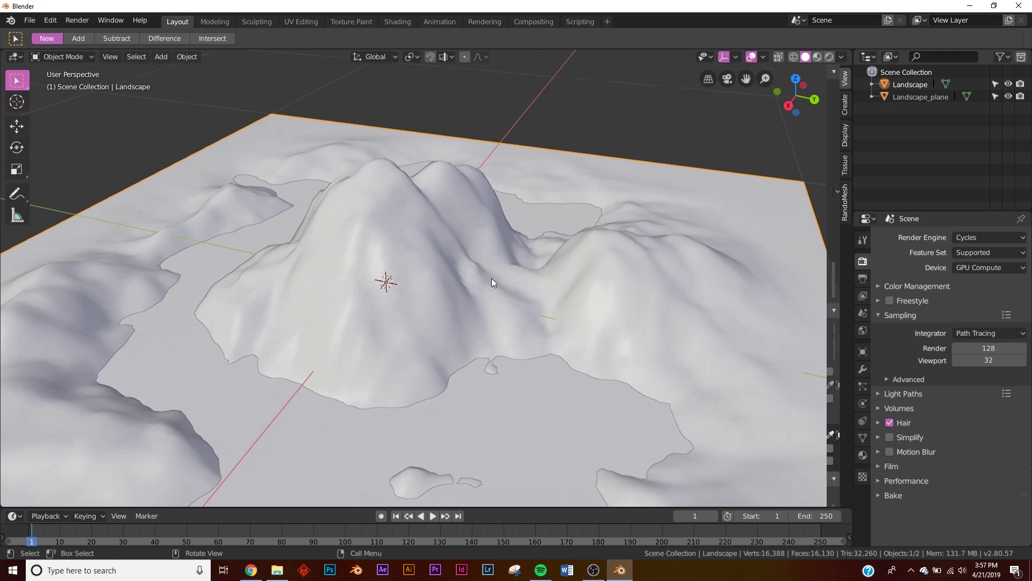
right_click(550, 197)
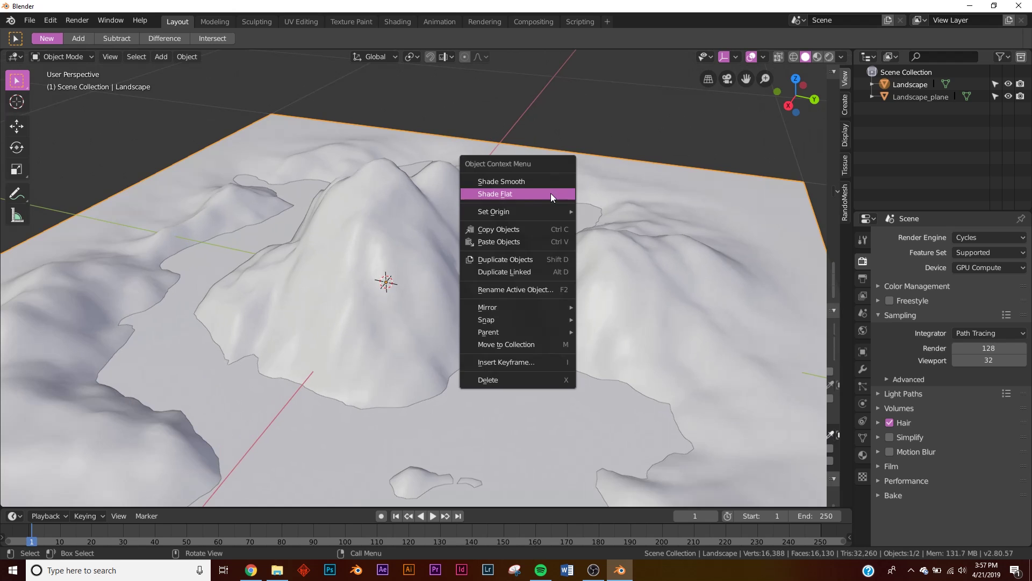
click(510, 193)
middle_drag(512, 251, 593, 269)
scroll(524, 318, up, 4)
scroll(469, 258, down, 5)
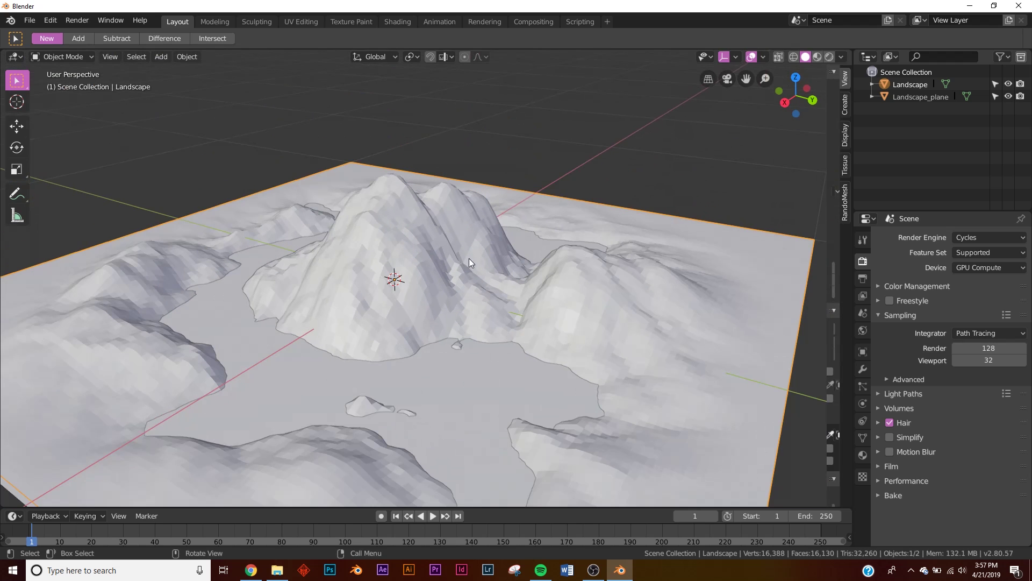
Step: Add a Decimate modifier to the terrain and lower its Collapse ratio well below 0.44 for larger facets
click(863, 369)
click(930, 237)
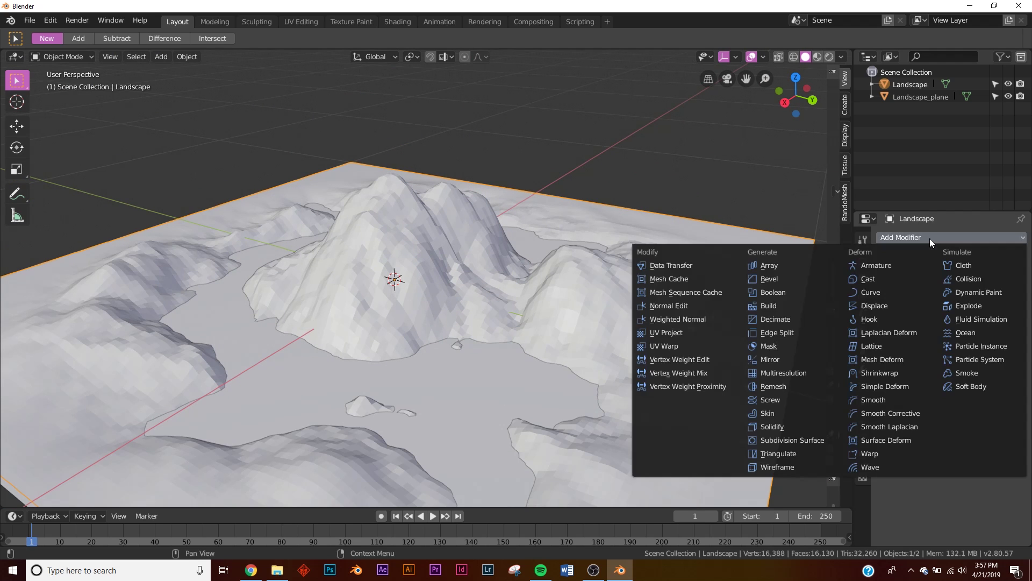
click(795, 319)
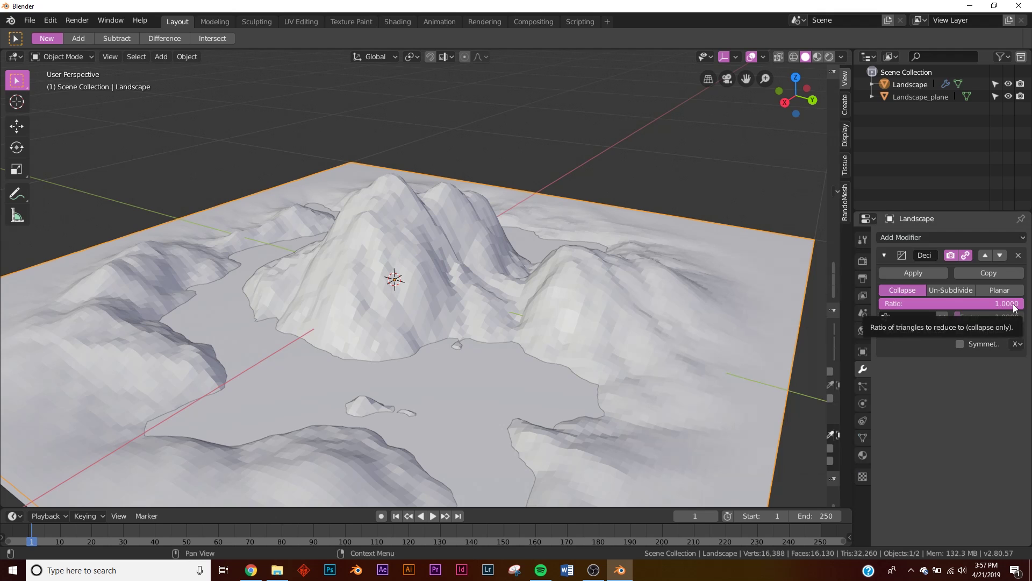
drag(1015, 307, 1001, 306)
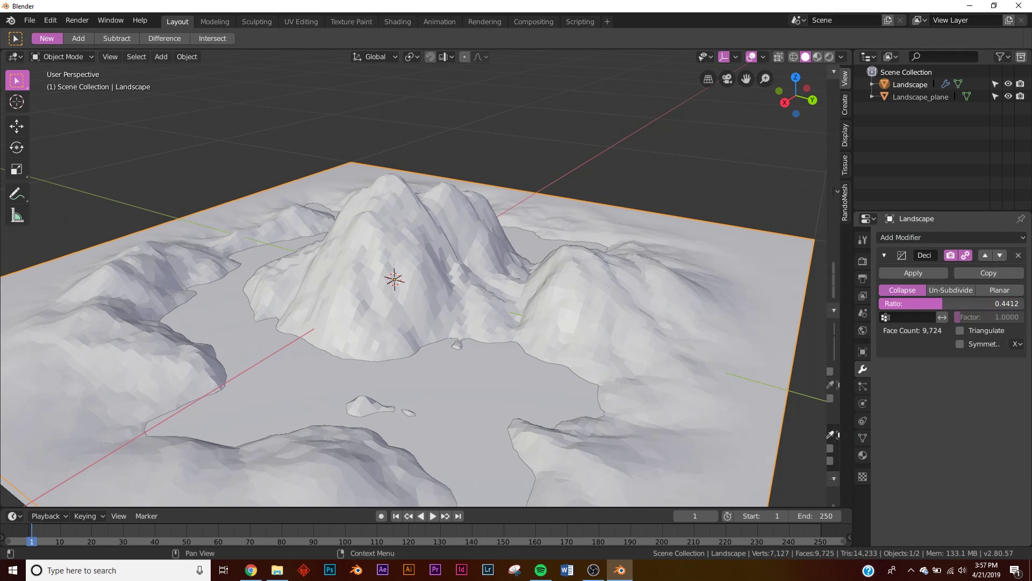
drag(917, 304, 888, 304)
Step: Check the low-poly facets on the mountains and apply the Decimate modifier
middle_drag(407, 281, 415, 251)
scroll(430, 251, up, 3)
middle_drag(511, 281, 533, 295)
scroll(516, 266, down, 3)
scroll(519, 263, up, 1)
click(906, 272)
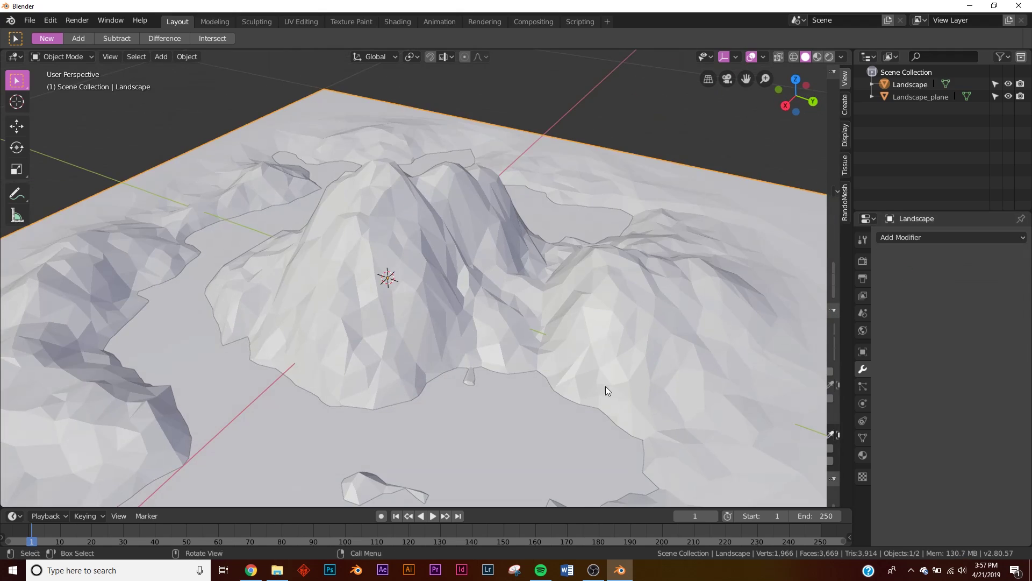
Step: Add a camera and align it to a low view across the lake towards the mountains
middle_drag(448, 192, 453, 234)
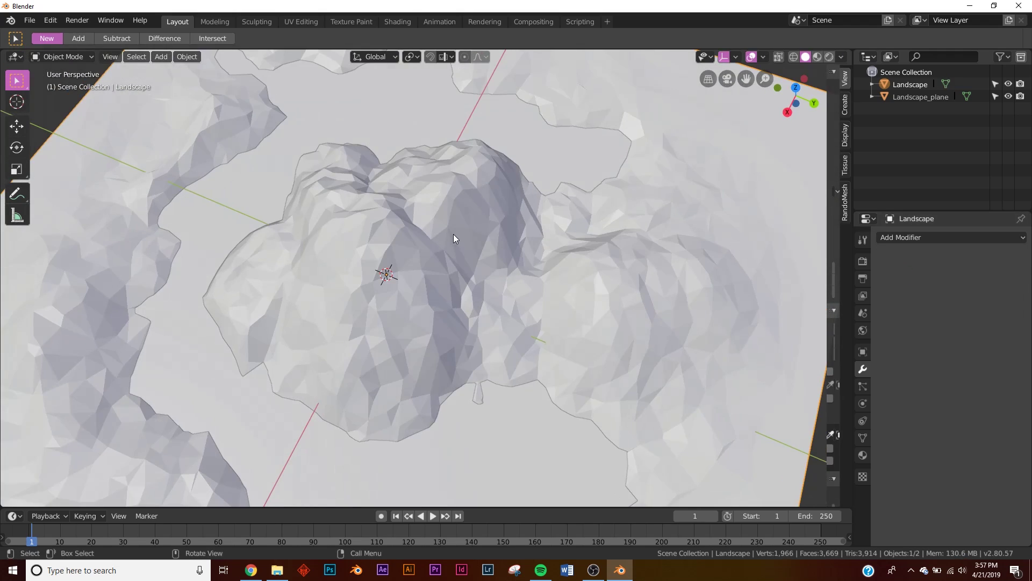
middle_drag(459, 299, 505, 262)
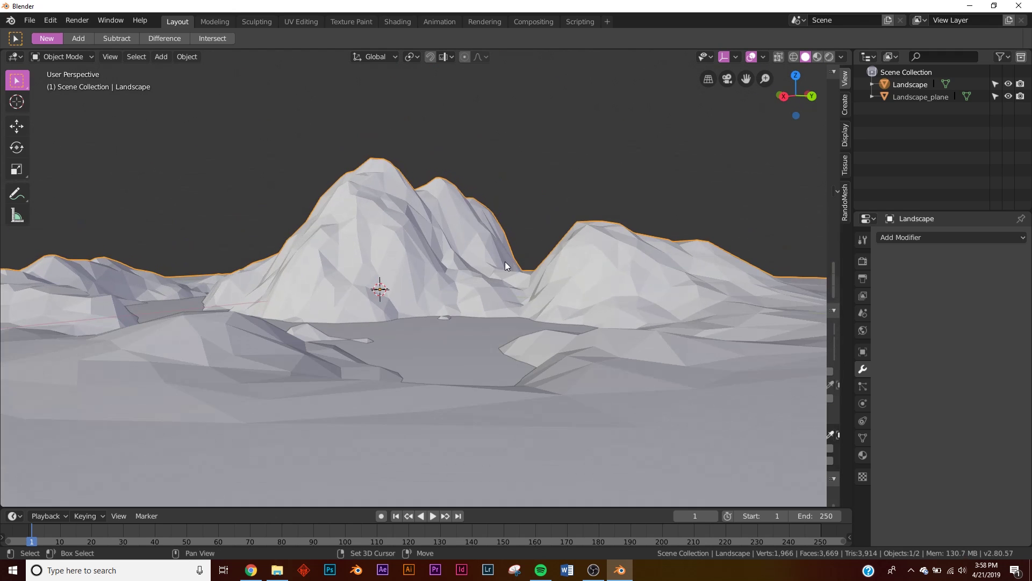
key(shift+a)
click(467, 431)
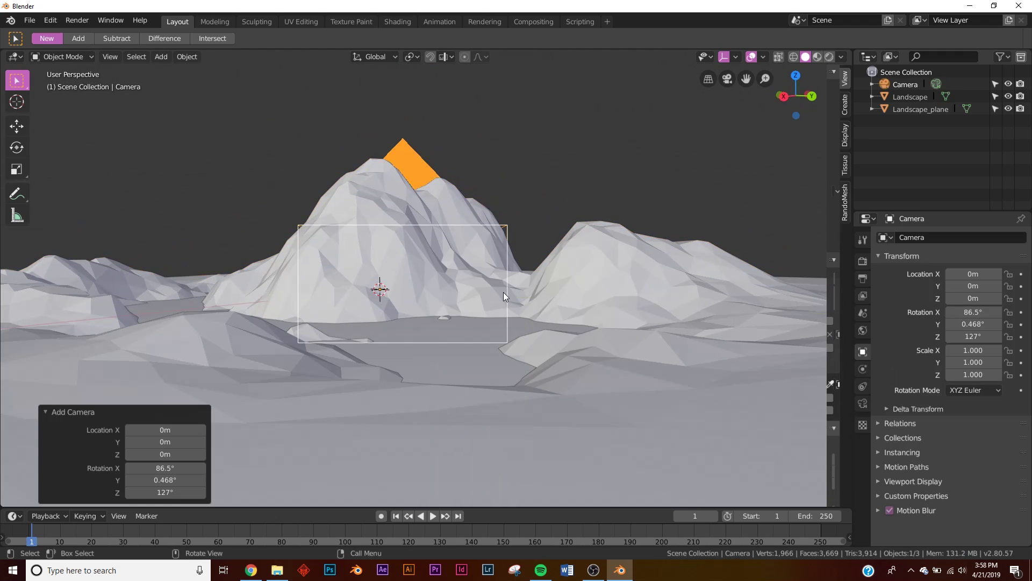
mouse_move(507, 302)
middle_down()
mouse_move(494, 279)
mouse_move(495, 299)
middle_up()
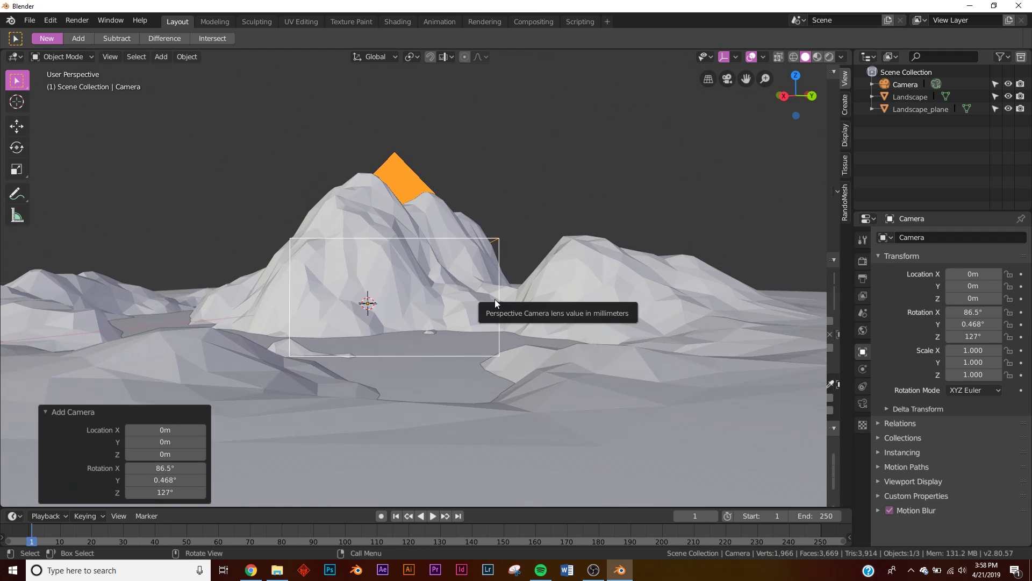
key(ctrl+alt+KP_0)
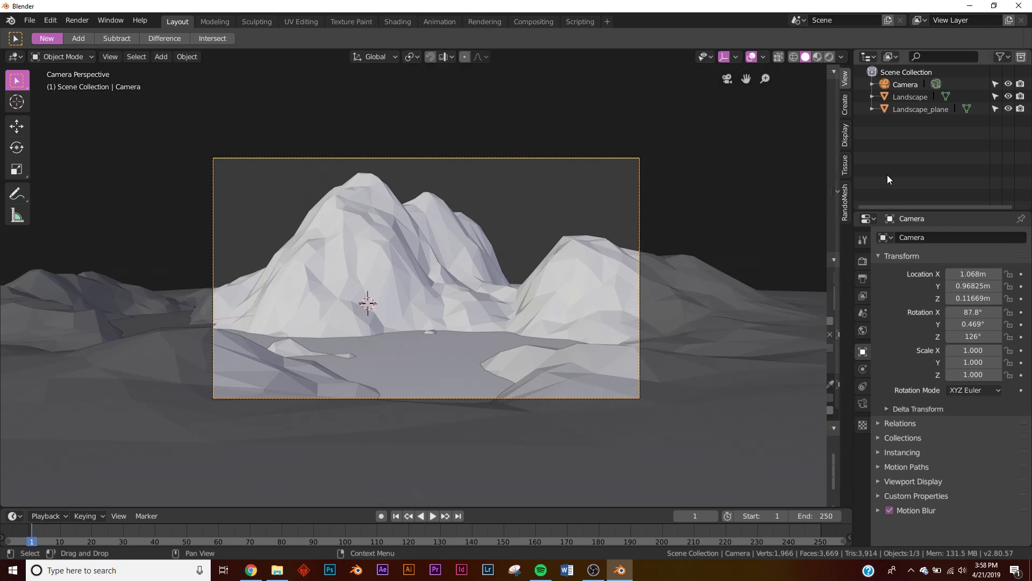
Step: Set the camera's focal length to 38 mm
click(911, 85)
click(863, 403)
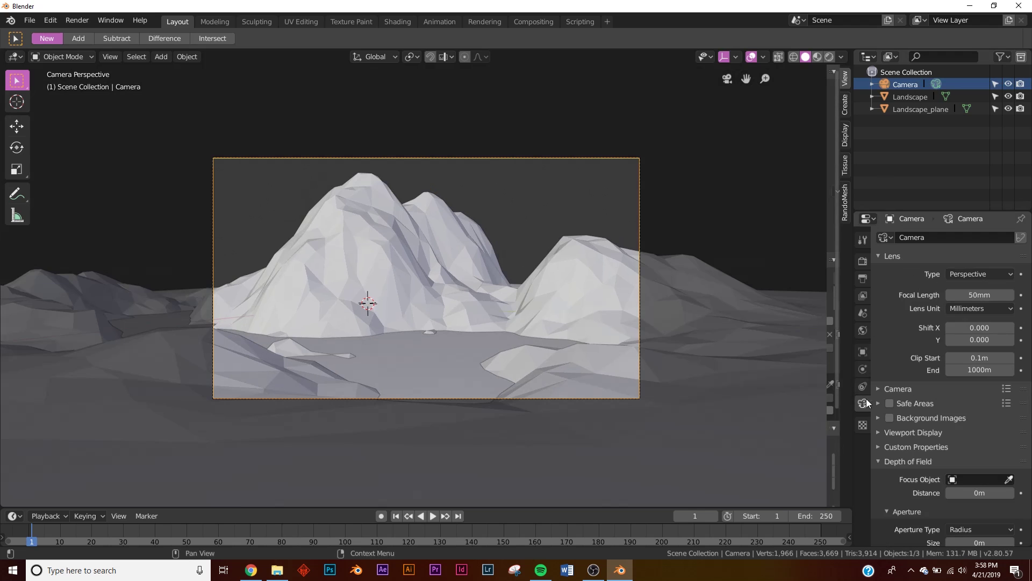
mouse_move(979, 294)
mouse_down()
mouse_move(951, 295)
mouse_move(984, 295)
mouse_up()
Step: Move the camera so the lake and both mountains fit inside its frame
key(g)
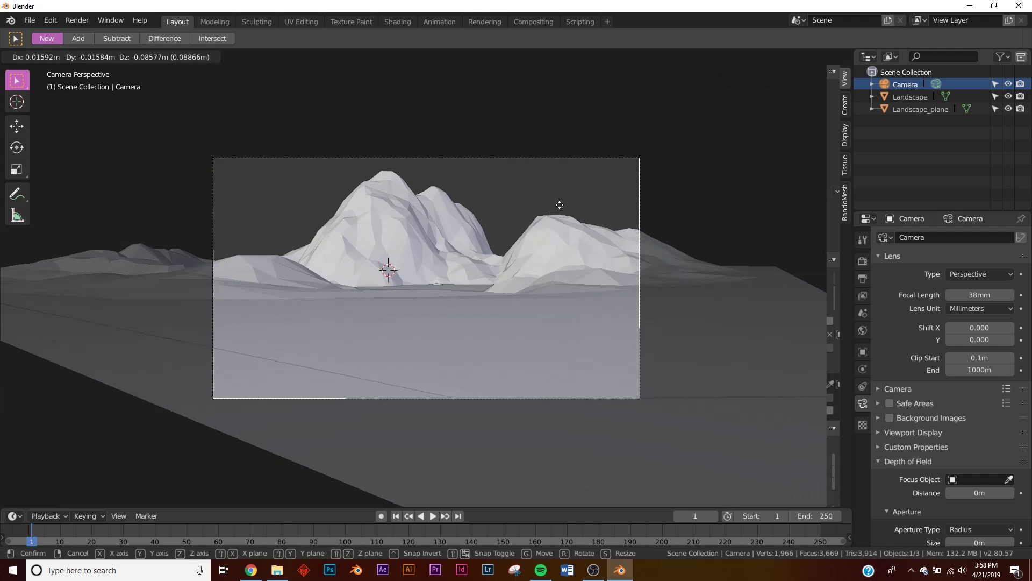
click(562, 201)
key(g)
key(z)
key(z)
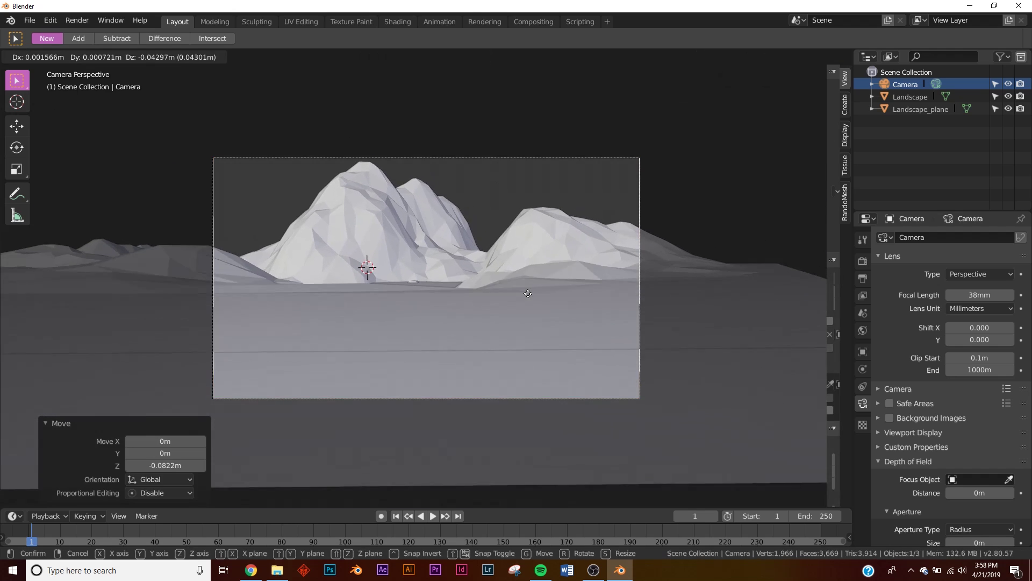
click(528, 290)
scroll(528, 291, up, 2)
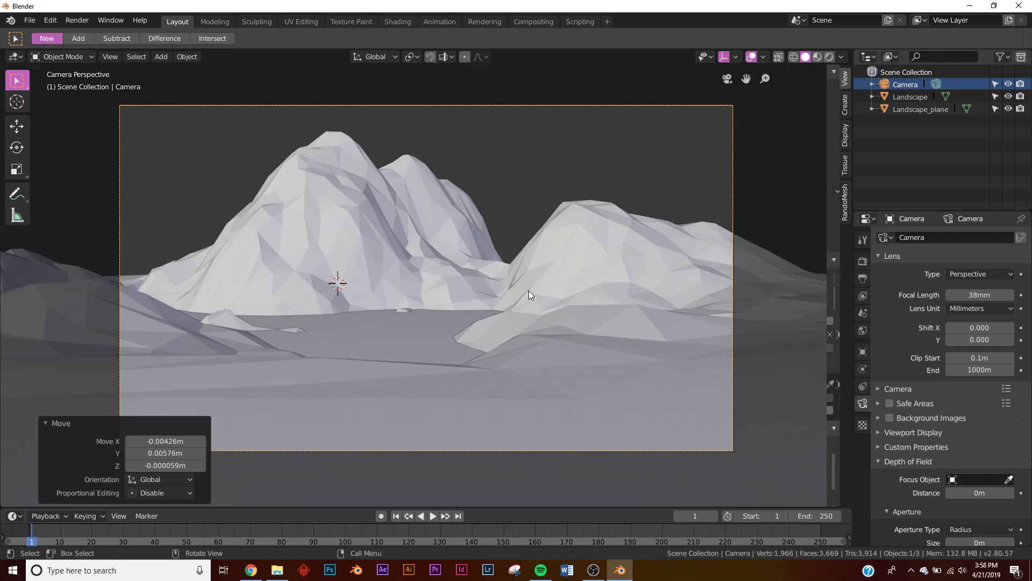
Step: Rotate the camera freely by about 1.72° and 0.573° so the mountains sit lower in the frame
key(r)
key(r)
click(529, 292)
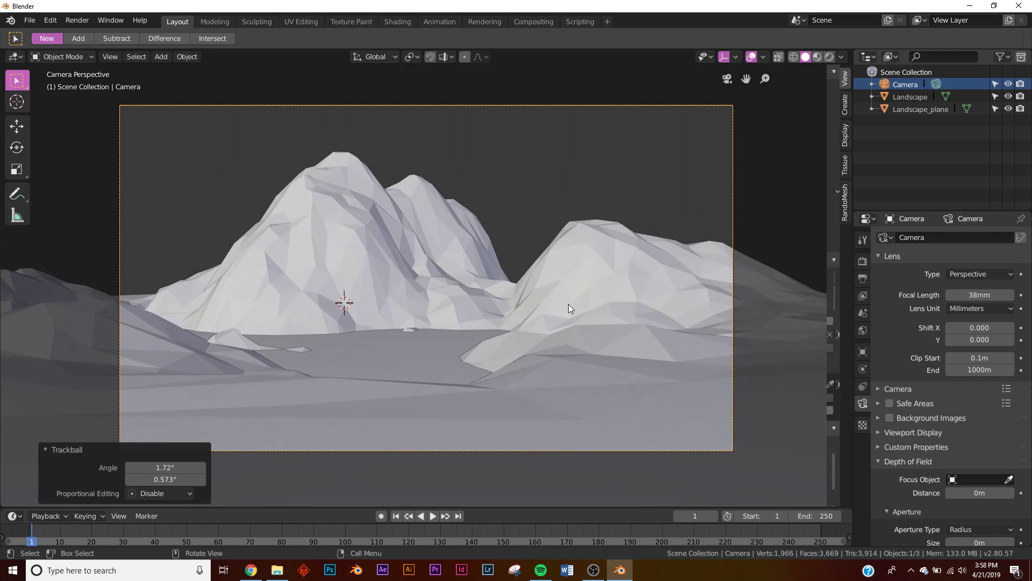
middle_drag(505, 273, 535, 310)
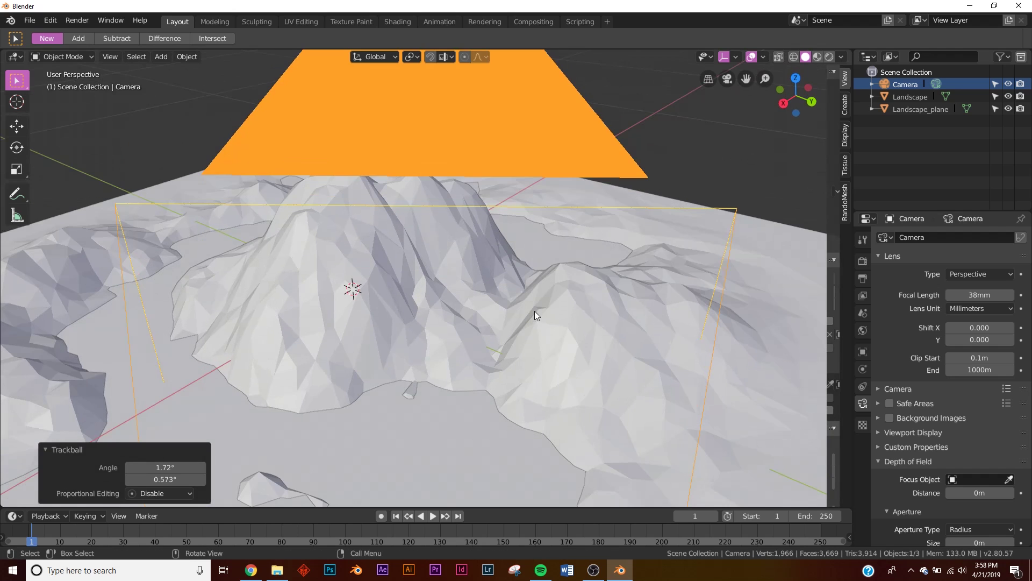
key(KP_0)
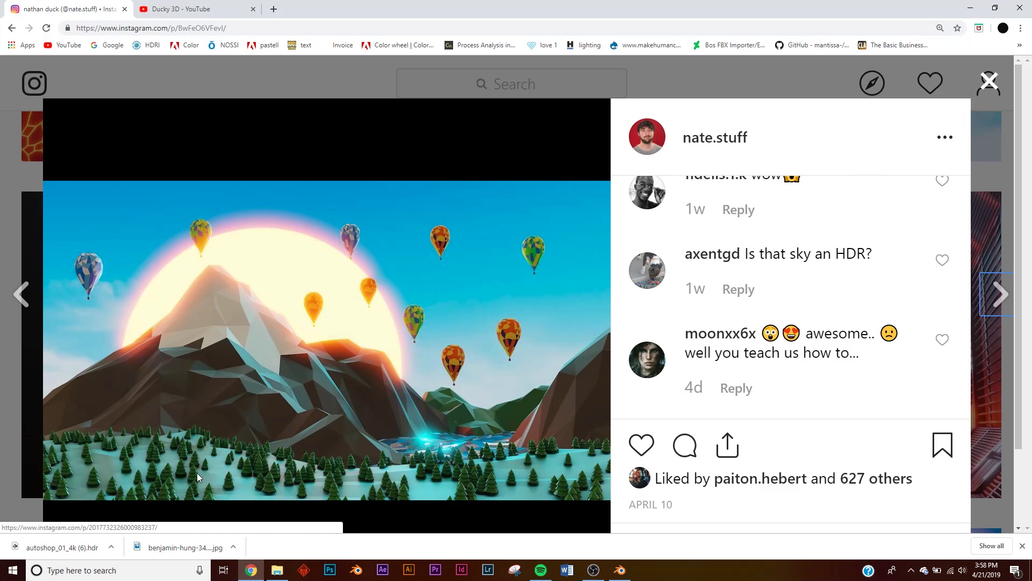
Step: Switch back to Blender, add a cone and move it about 2.36 m along Y, clear of the landscape
key(alt+Tab)
key(KP_0)
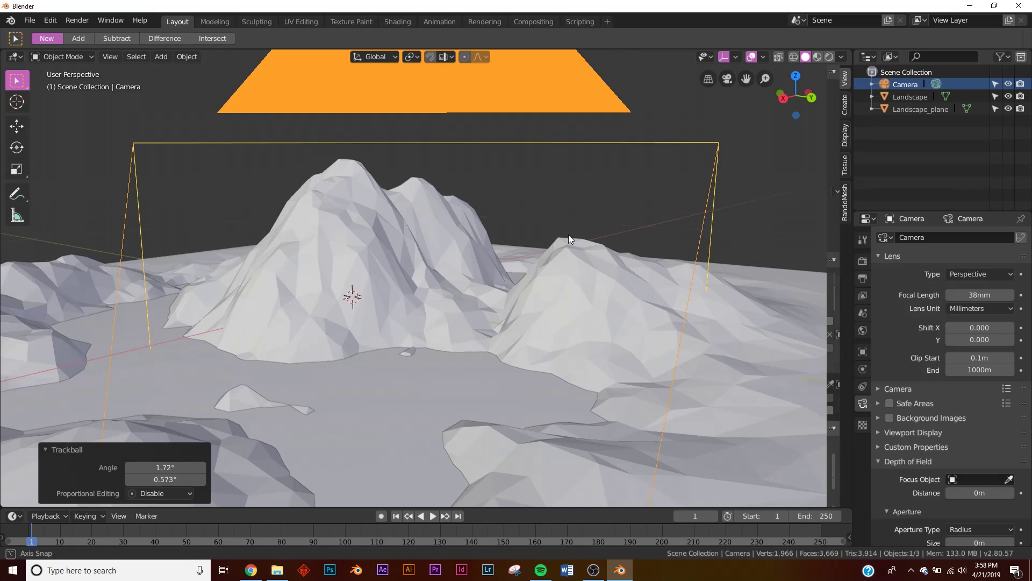
scroll(634, 272, down, 4)
shift+middle_drag(678, 280, 466, 287)
key(shift+a)
mouse_move(489, 43)
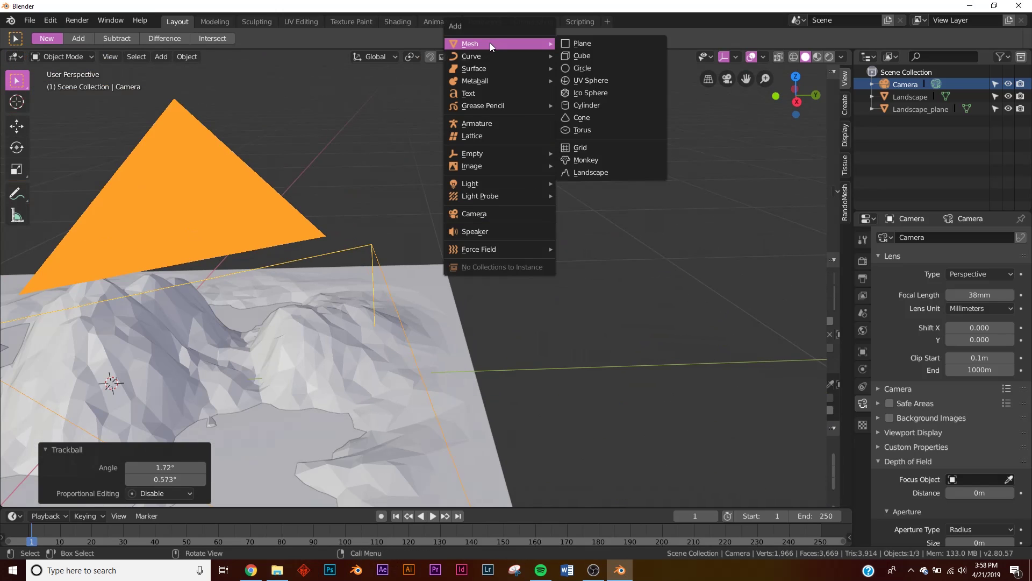
click(598, 114)
scroll(601, 196, down, 4)
click(19, 127)
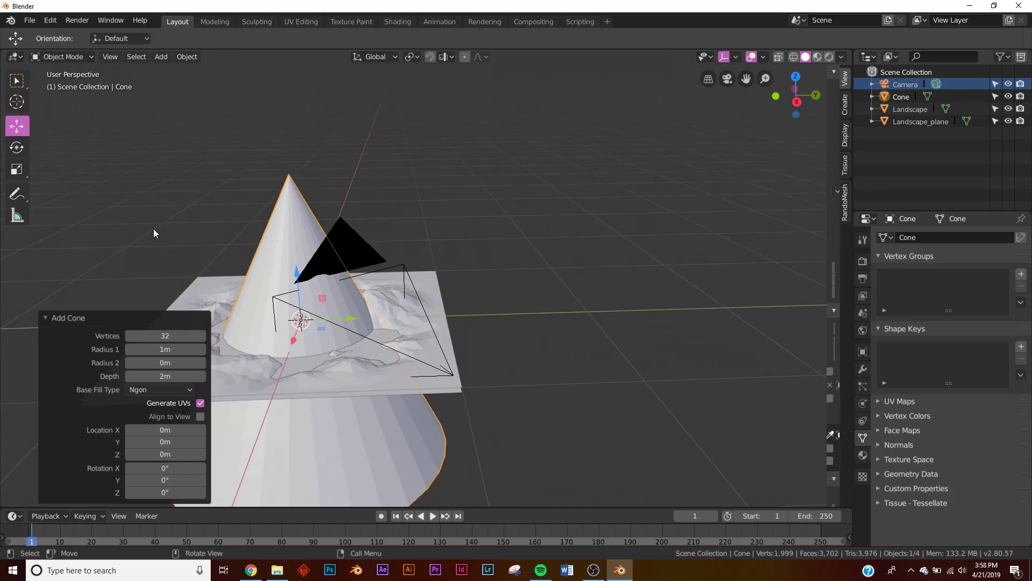
drag(354, 318, 693, 317)
shift+middle_drag(693, 317, 582, 306)
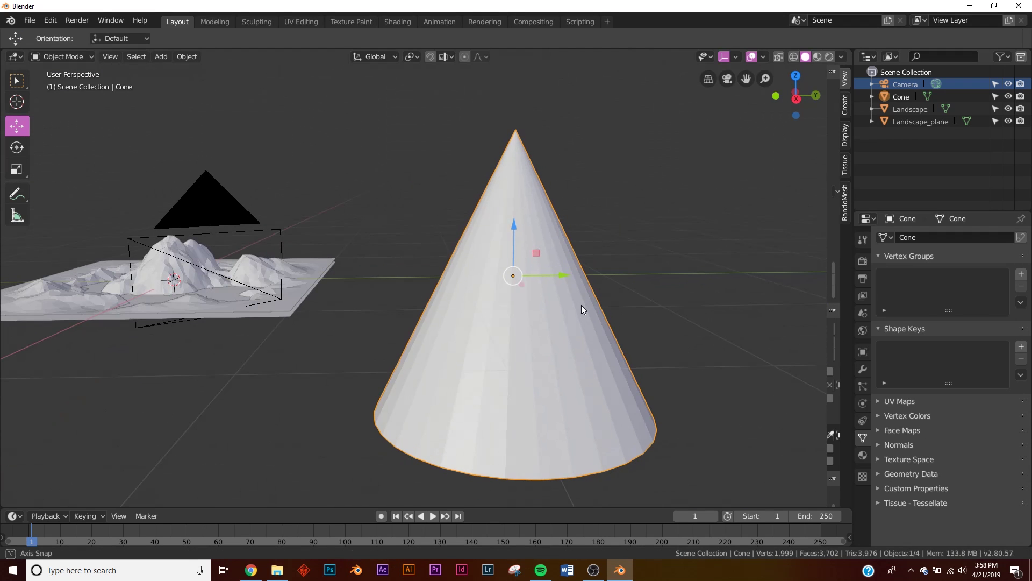
Step: Flatten and shrink the cone to a scale of about 0.382 in X and Y and 0.195 in Z
click(863, 353)
mouse_move(973, 374)
mouse_down()
mouse_move(983, 375)
mouse_move(946, 375)
mouse_move(958, 375)
mouse_up()
key(s)
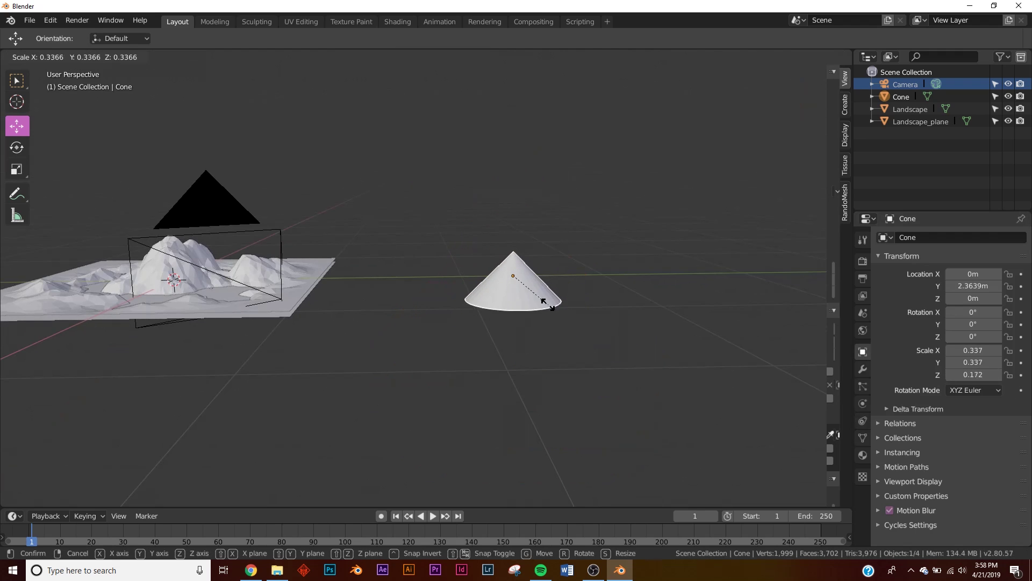
click(556, 305)
scroll(595, 312, down, 1)
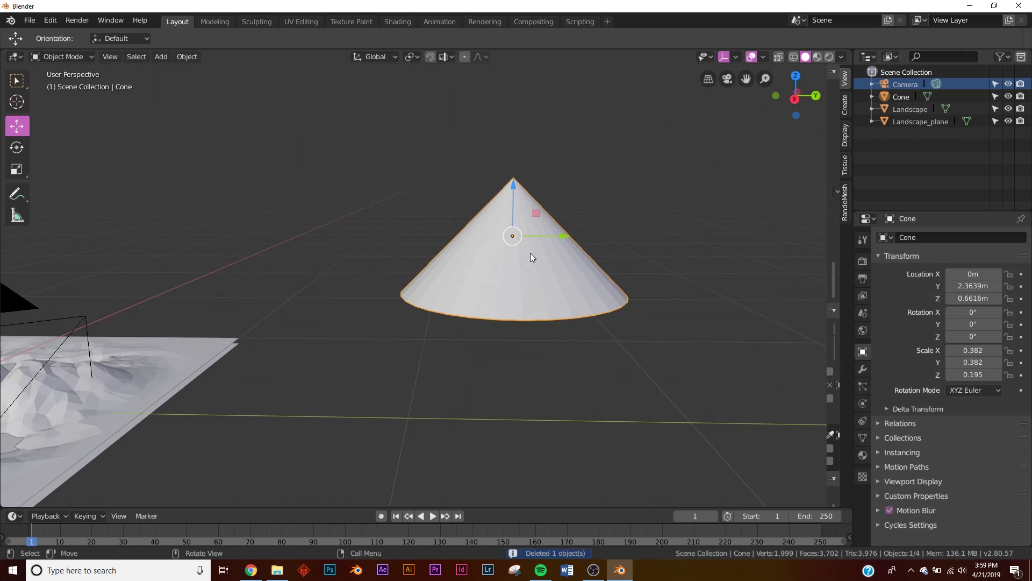
Step: Subdivide the cone's entire mesh, raising the number of cuts
key(Tab)
right_click(597, 198)
click(597, 198)
drag(178, 410, 185, 410)
key(Tab)
Step: Add a Decimate modifier to the cone, lower its Collapse ratio until only a few large facets remain, and apply it
click(862, 369)
click(924, 238)
click(800, 318)
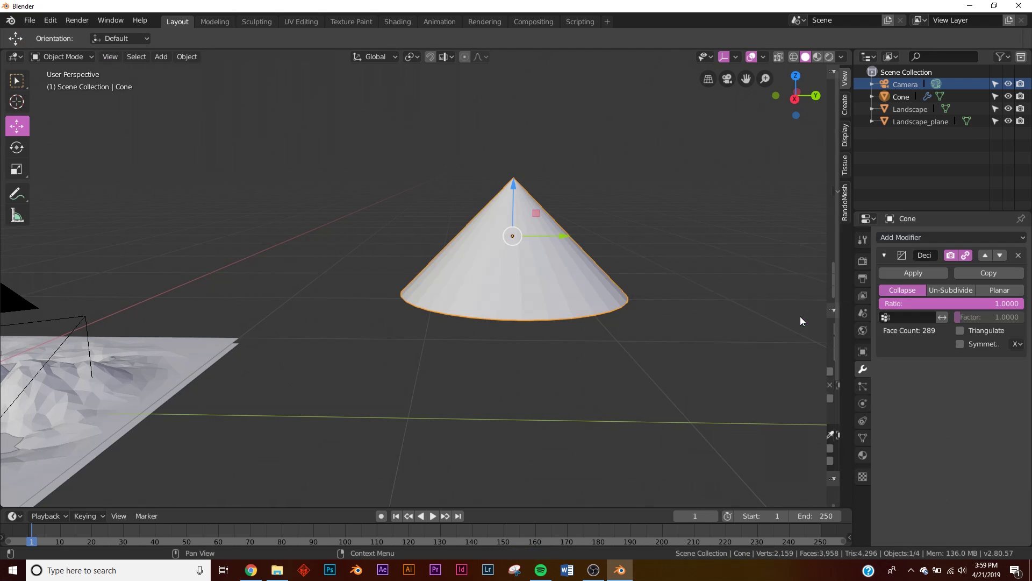
drag(937, 304, 885, 303)
mouse_move(516, 253)
middle_down()
mouse_move(498, 280)
mouse_move(452, 295)
mouse_move(532, 252)
middle_up()
click(927, 270)
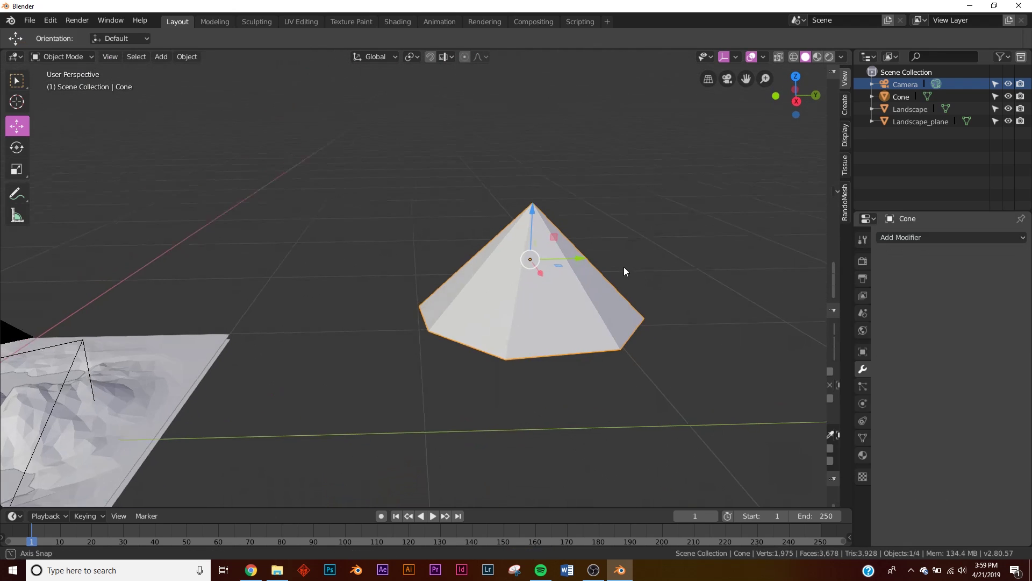
Step: Duplicate the faceted cone as a second tier below the first, enlarged to a scale of about 0.46 in X and Y
middle_drag(623, 266, 608, 254)
key(shift+d)
right_click(687, 224)
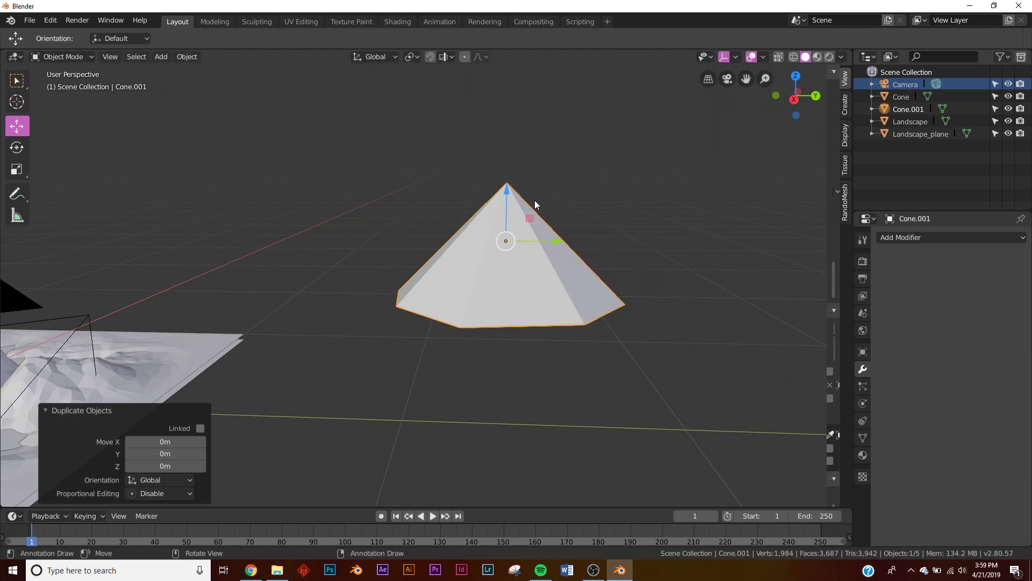
key(g)
click(515, 260)
key(s)
click(564, 265)
middle_drag(565, 265, 602, 276)
key(s)
click(618, 289)
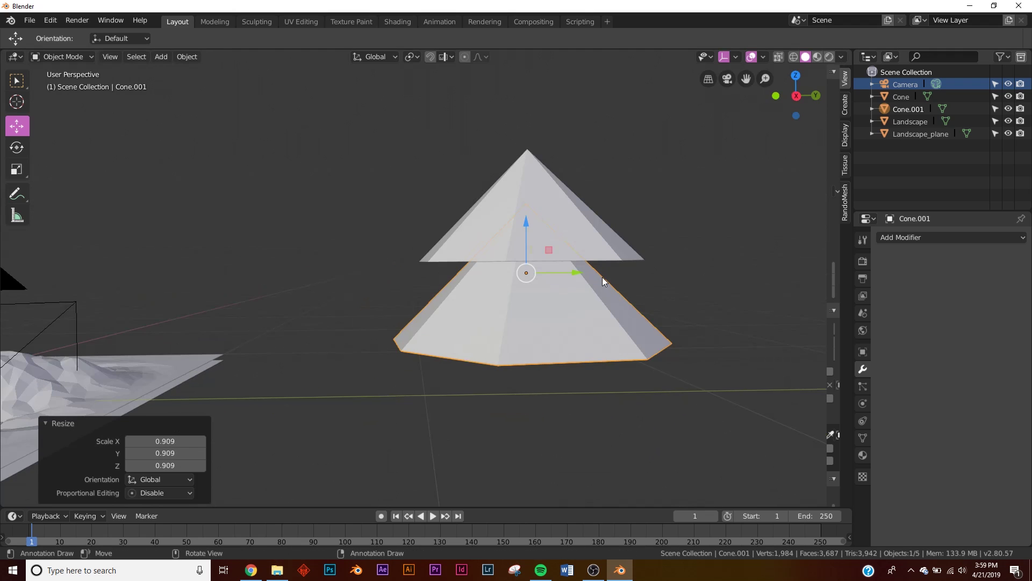
Step: Duplicate the second tier, place the copy below it, enlarge it, and align it with the other tiers along Y
key(shift+d)
right_click(608, 273)
key(g)
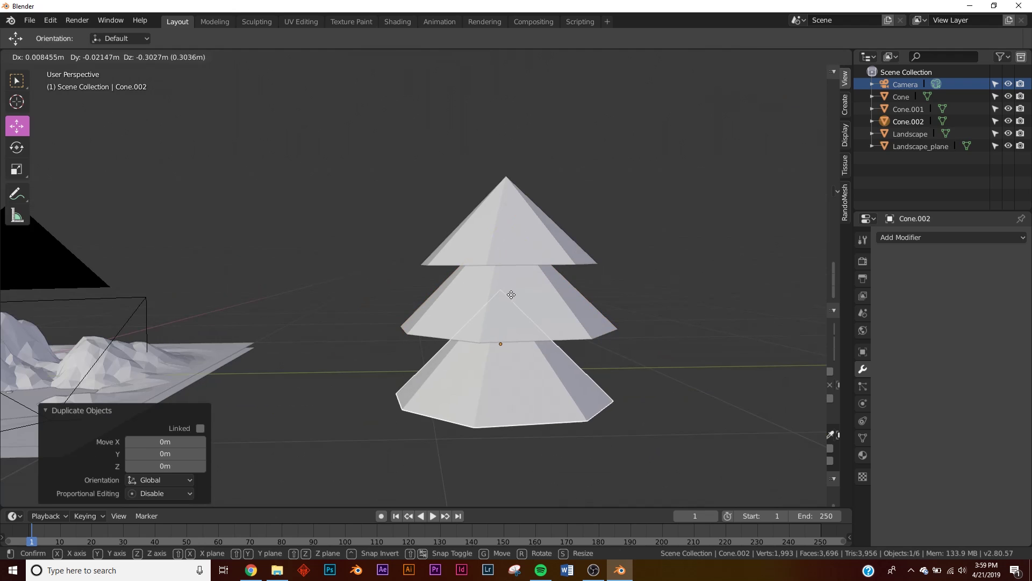
click(568, 298)
key(s)
click(603, 301)
middle_drag(603, 301, 534, 321)
key(g)
key(y)
click(580, 282)
Step: Join the three cone tiers into a single object
middle_drag(580, 282, 548, 362)
shift+click(526, 249)
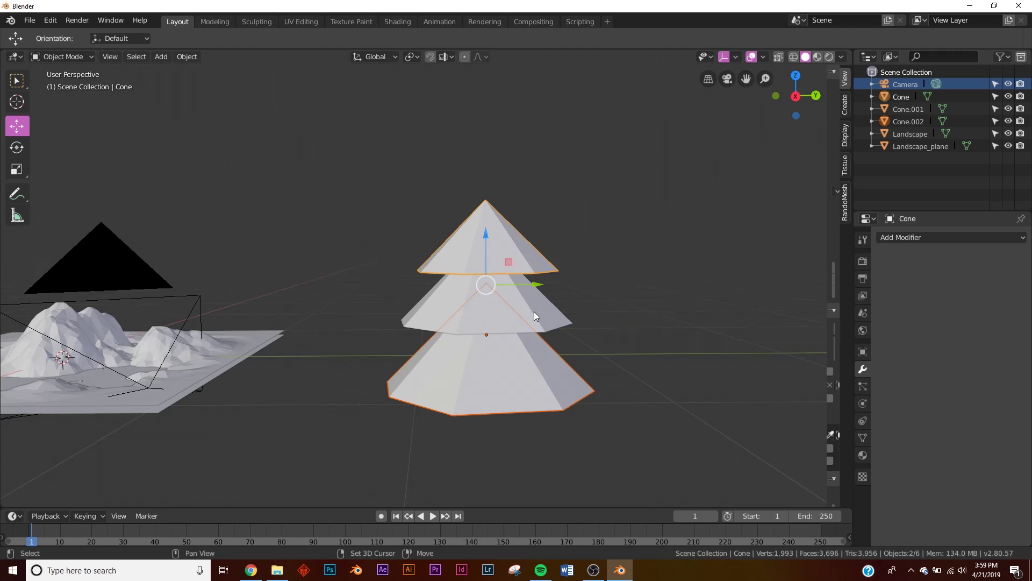
shift+click(535, 315)
key(ctrl+j)
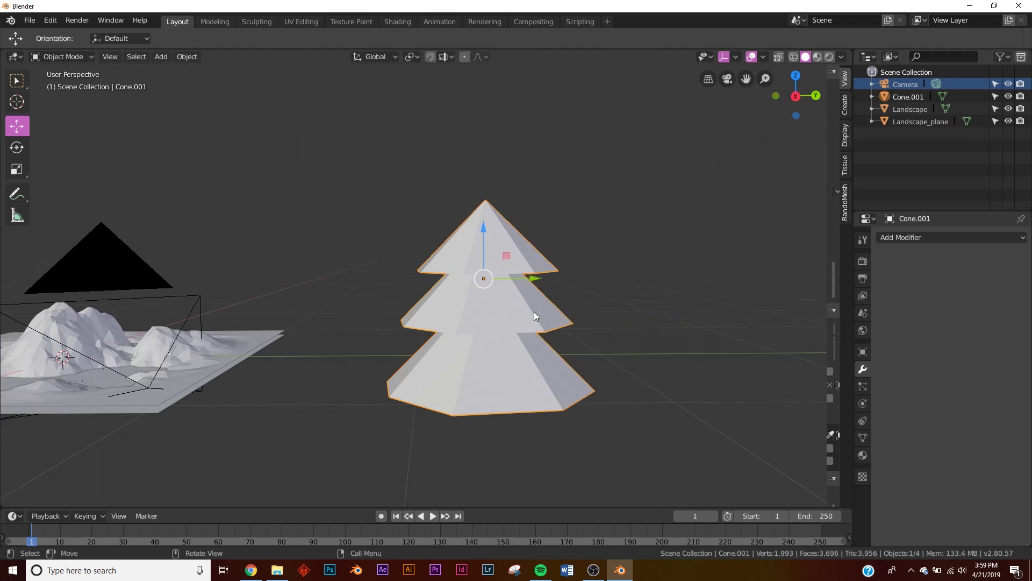
key(Tab)
middle_drag(530, 314, 542, 175)
key(Tab)
Step: Add a cylinder for the trunk and move it 2.31 m along Y to the tree
key(shift+a)
mouse_move(540, 170)
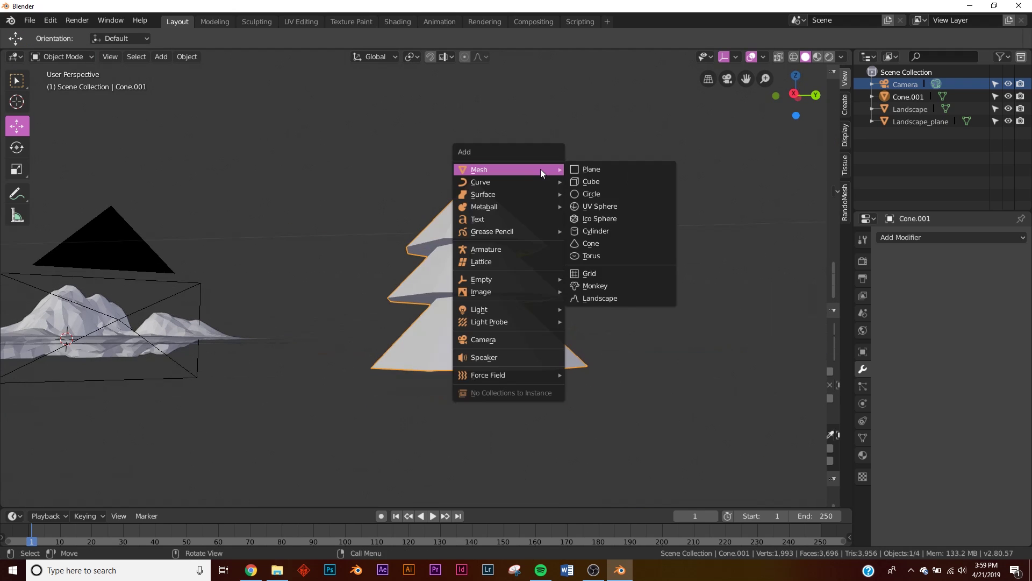
click(597, 237)
middle_drag(598, 234, 482, 319)
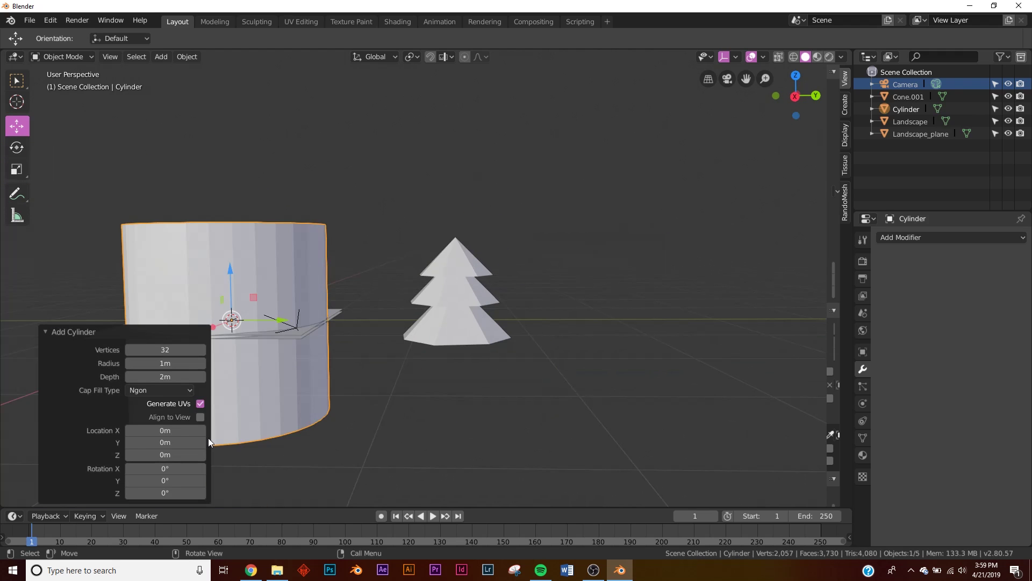
key(g)
key(y)
click(610, 323)
Step: Scale the cylinder down to about 0.13 and lower it 0.22 m along Z beneath the bottom tier
key(s)
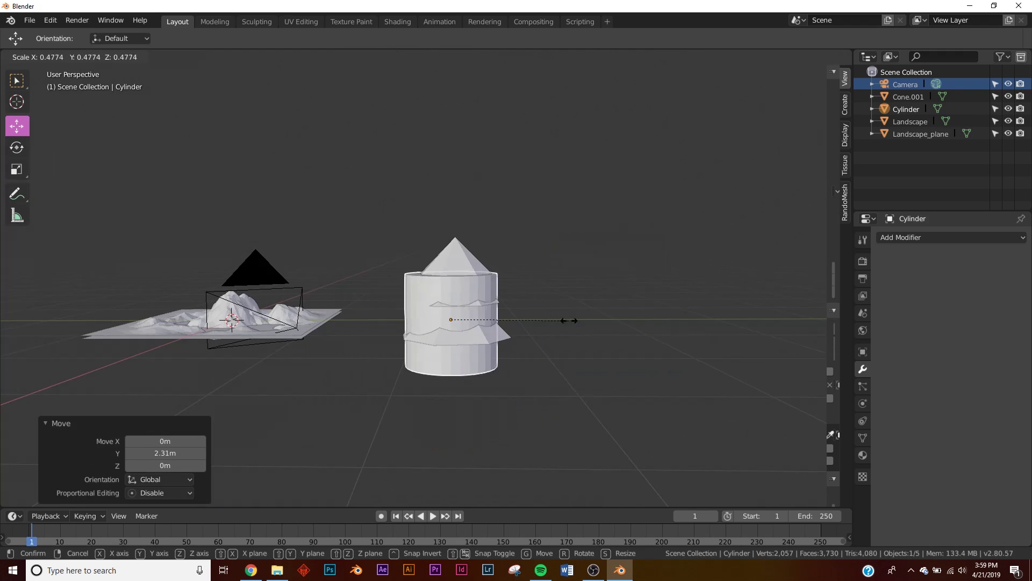
click(489, 324)
key(g)
key(z)
click(502, 327)
scroll(502, 327, up, 4)
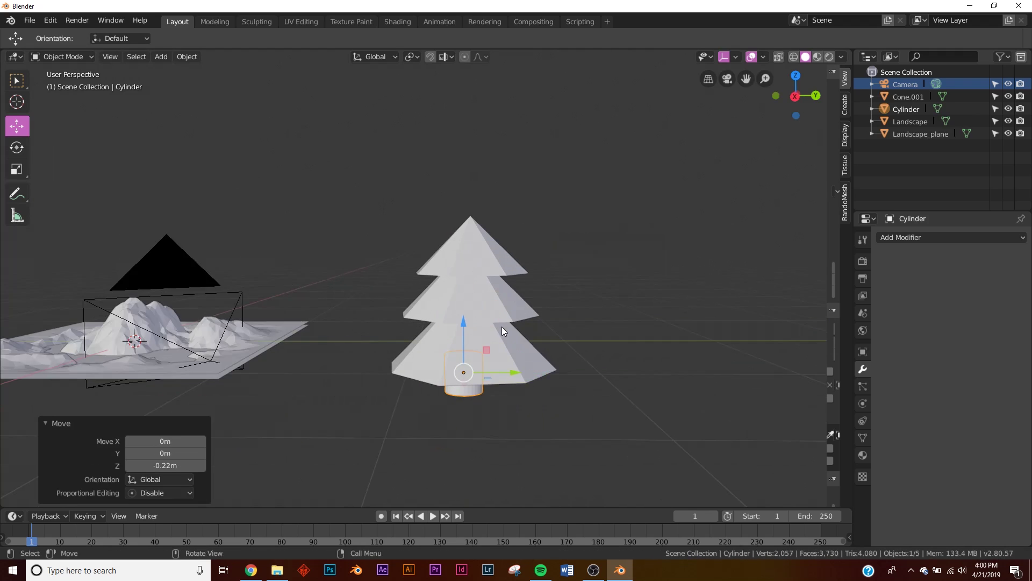
shift+middle_drag(530, 372, 533, 334)
middle_drag(503, 338, 503, 323)
scroll(503, 323, down, 1)
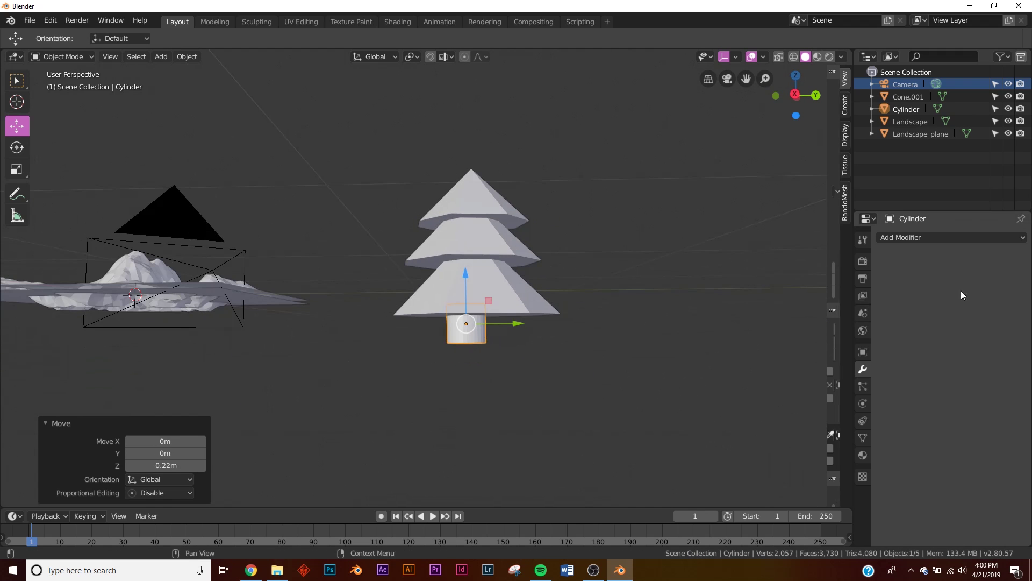
Step: Stretch the trunk cylinder to a Z scale of about 0.35
click(863, 352)
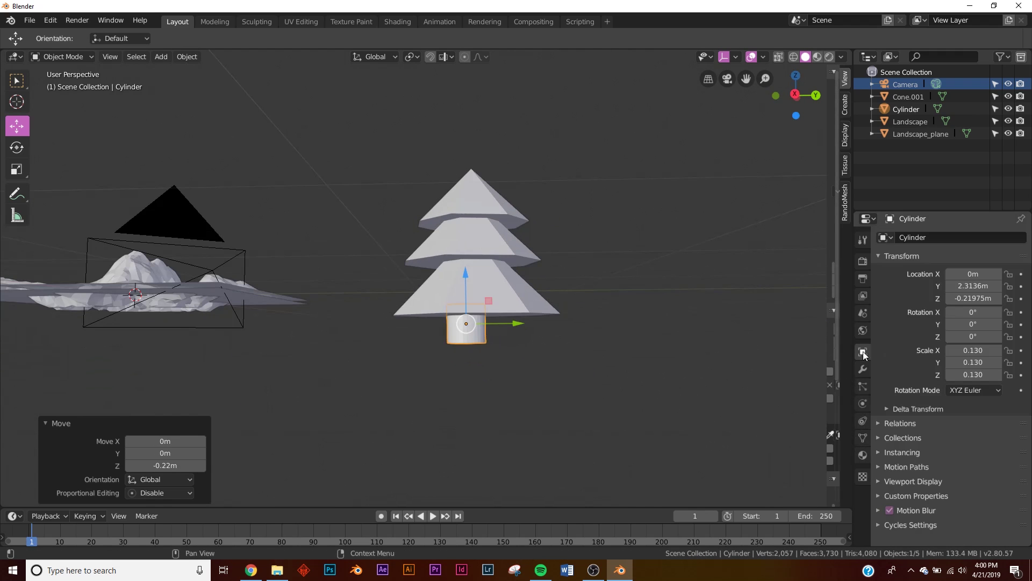
key(ctrl+z)
mouse_move(974, 362)
mouse_down()
mouse_move(994, 362)
mouse_move(984, 375)
mouse_up()
key(ctrl+z)
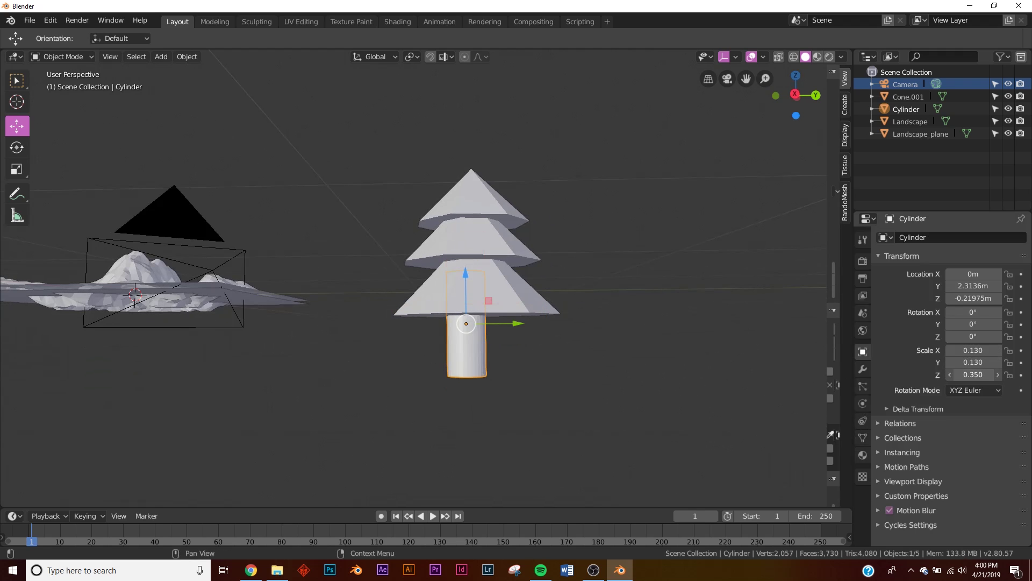
Step: Centre the trunk under the tiers and shrink it to about 0.077 in X and Y and 0.189 in Z
middle_drag(517, 339, 506, 280)
drag(506, 279, 518, 274)
middle_drag(518, 274, 522, 334)
key(s)
click(544, 367)
middle_drag(544, 368, 550, 329)
key(g)
click(535, 323)
middle_drag(477, 272, 563, 295)
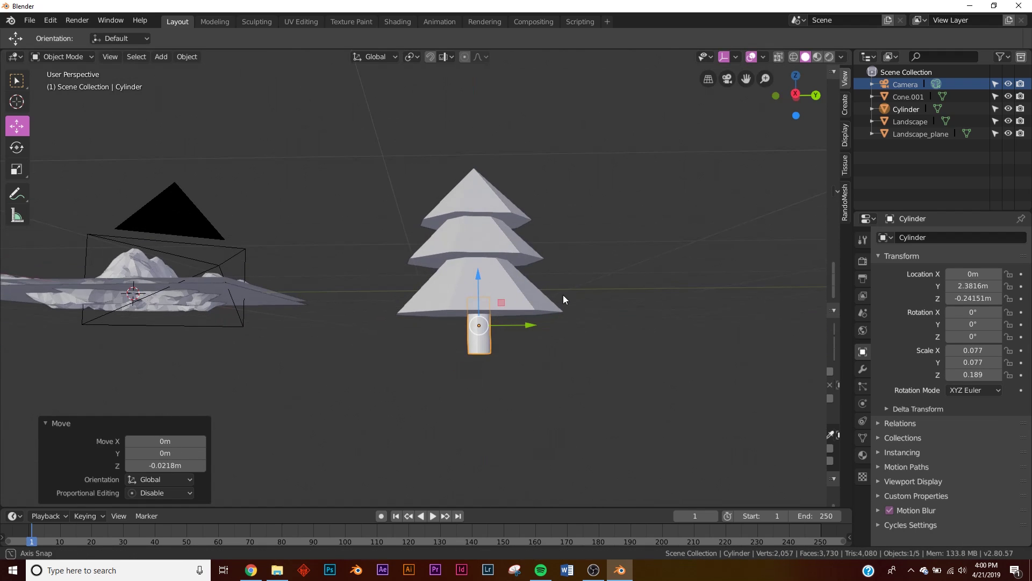
Step: Join the tiered foliage and the trunk into one tree object, with the trunk as the active object
click(530, 304)
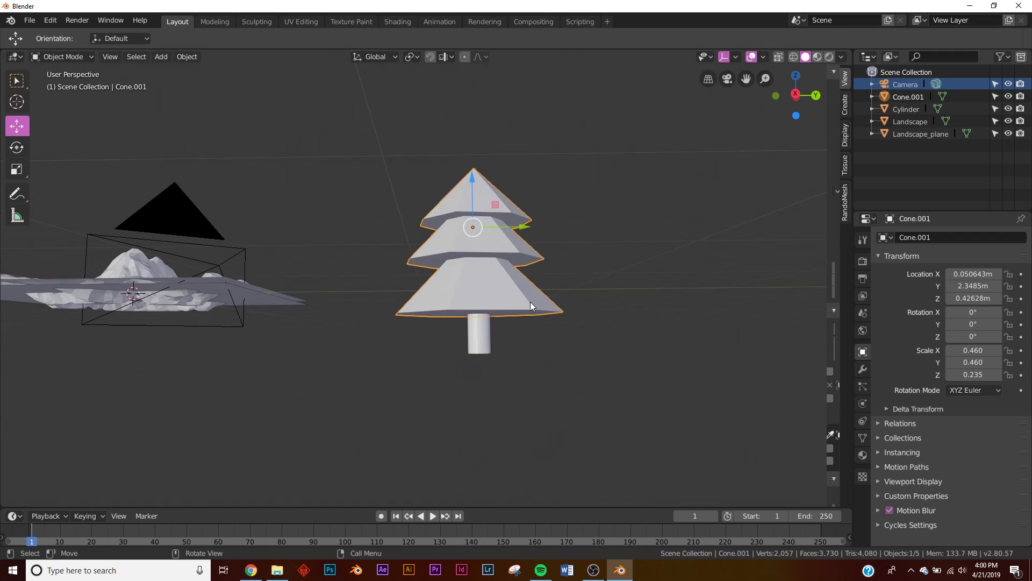
shift+click(484, 344)
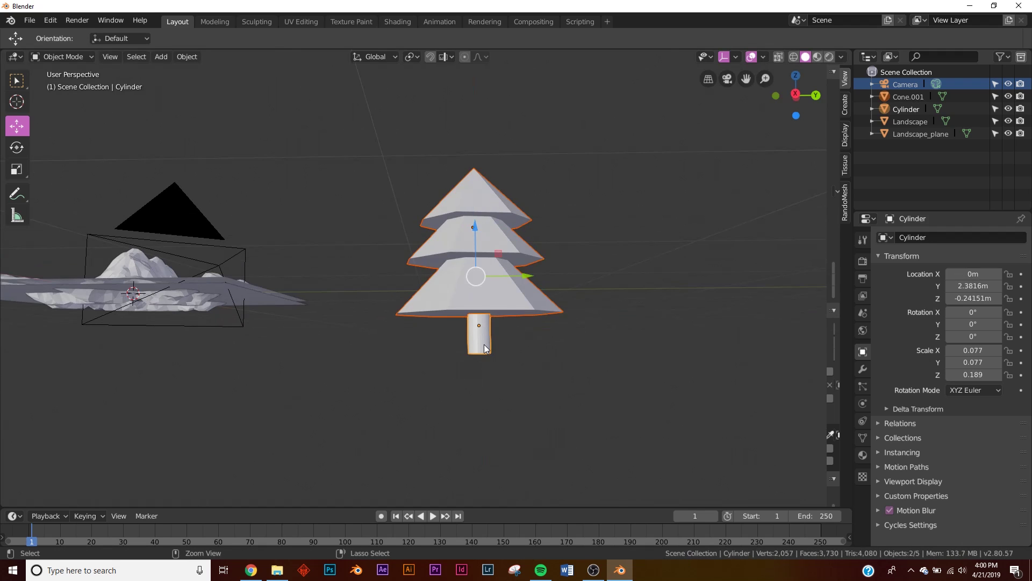
key(ctrl+j)
click(570, 366)
click(527, 270)
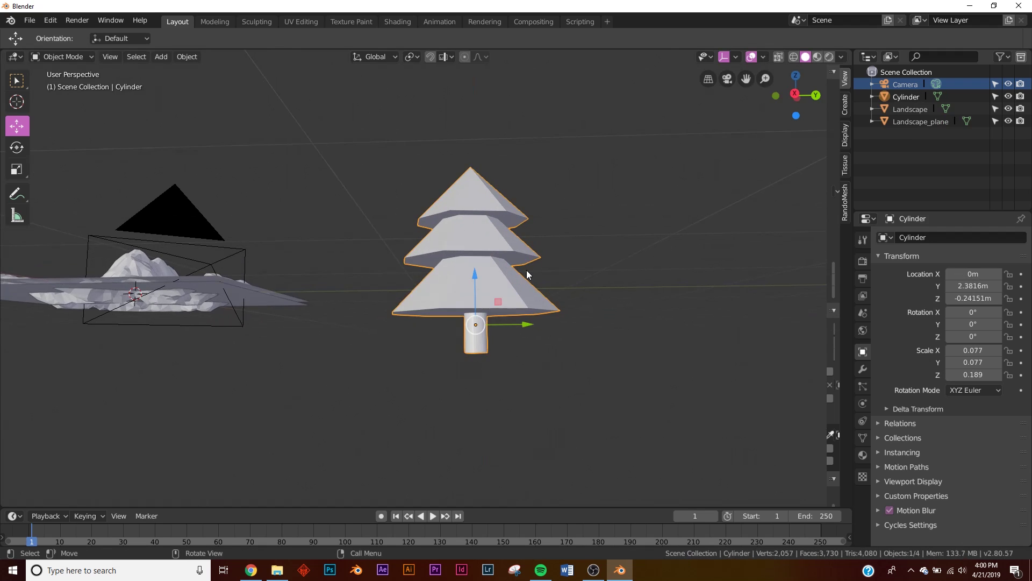
Step: Examine the joined tree's mesh and the position of its origin point in the trunk
middle_drag(527, 270, 528, 285)
mouse_move(515, 350)
middle_down()
mouse_move(516, 320)
mouse_move(517, 334)
middle_up()
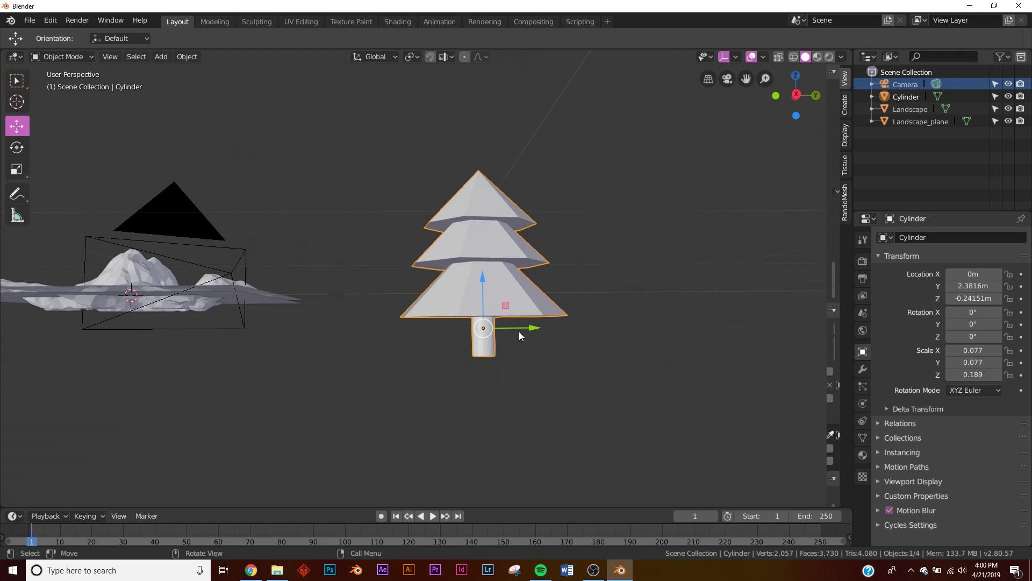
key(Tab)
scroll(513, 266, up, 8)
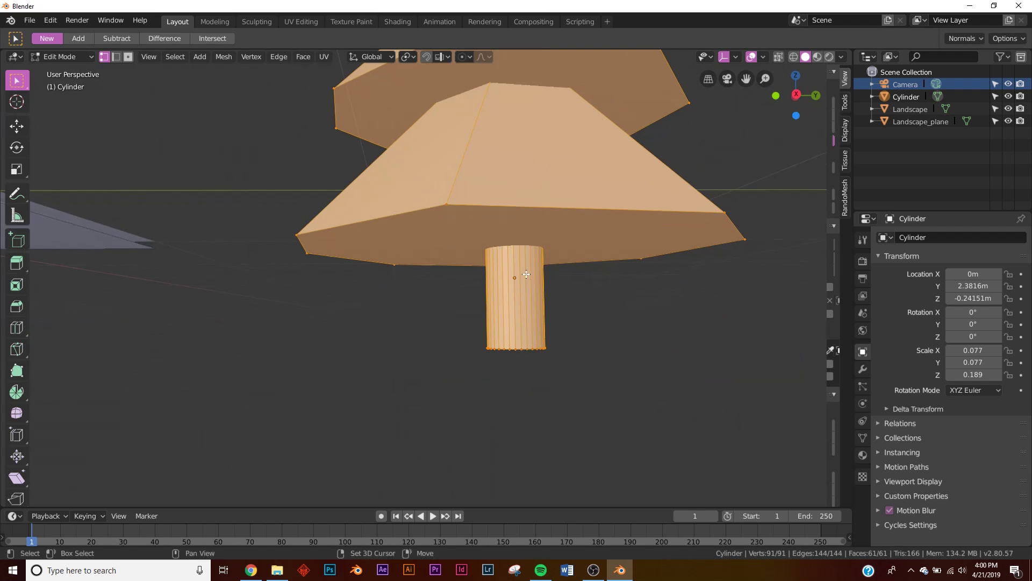
scroll(521, 281, down, 5)
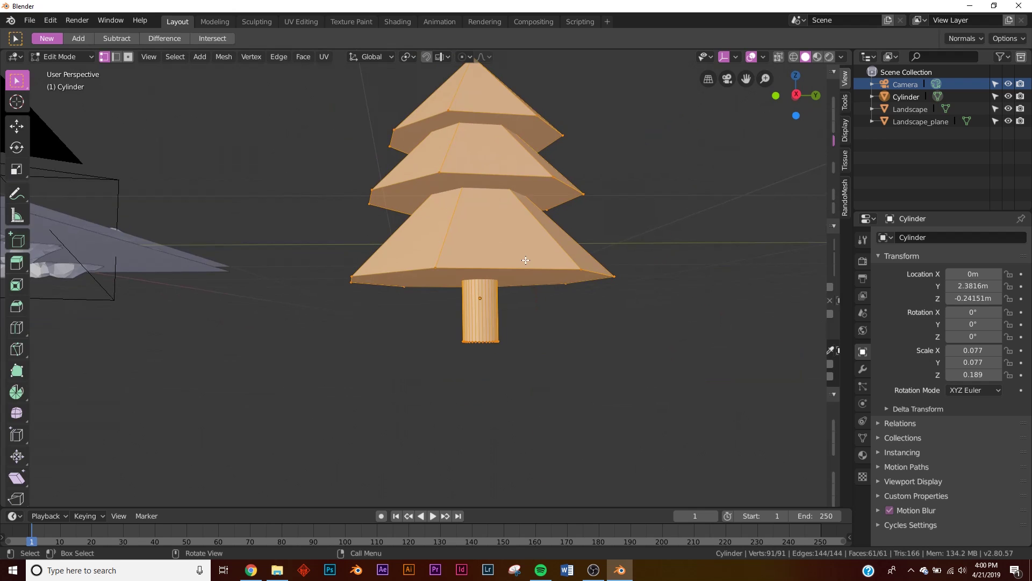
middle_drag(506, 308, 491, 337)
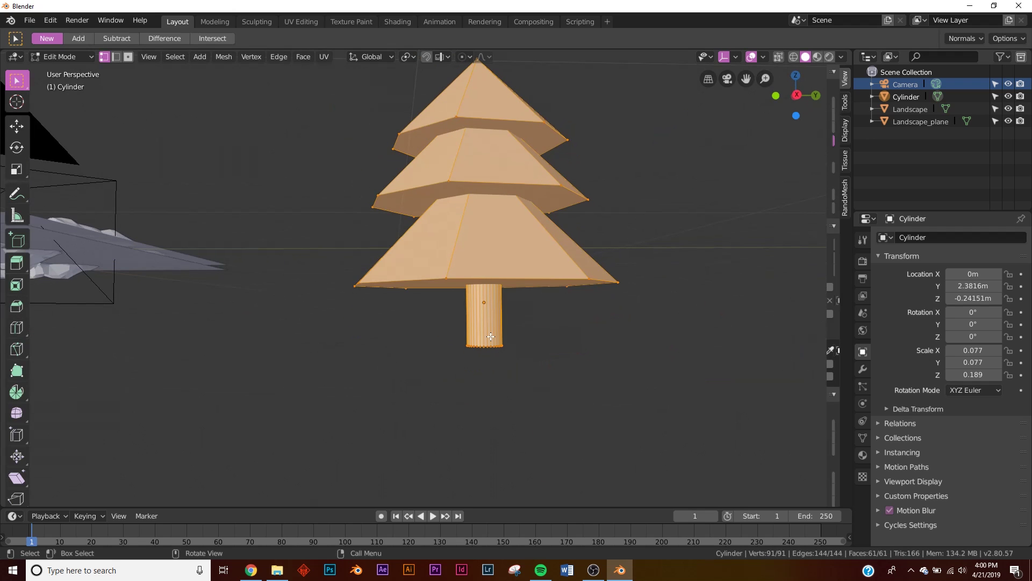
click(17, 126)
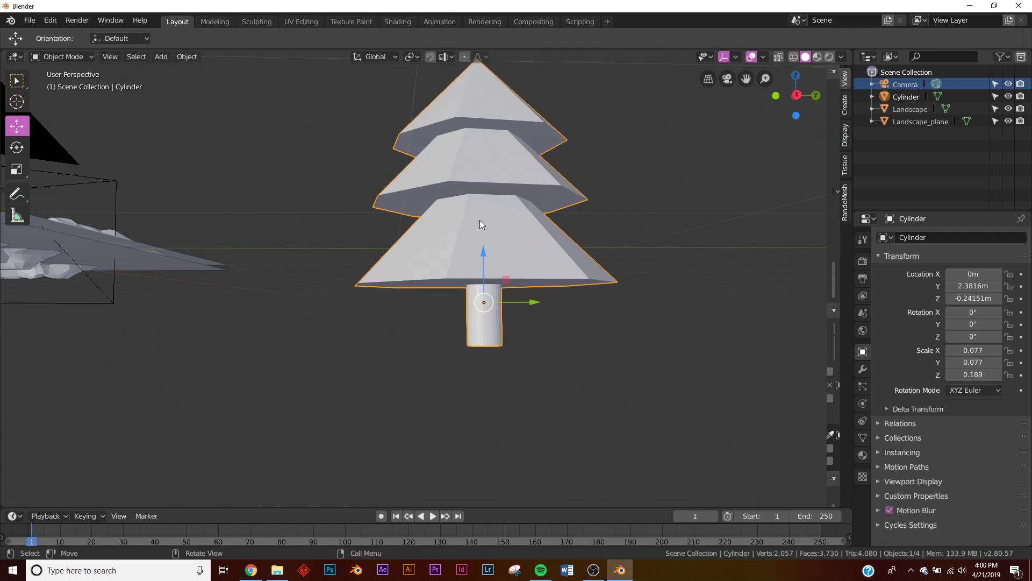
drag(480, 219, 484, 180)
key(Tab)
middle_drag(572, 325, 483, 288)
key(r)
key(r)
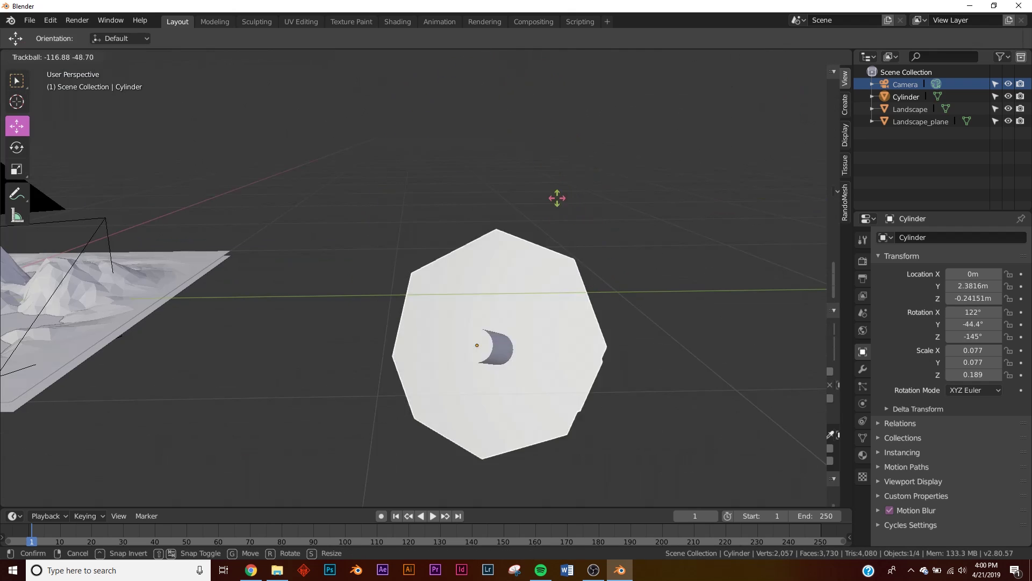
right_click(532, 233)
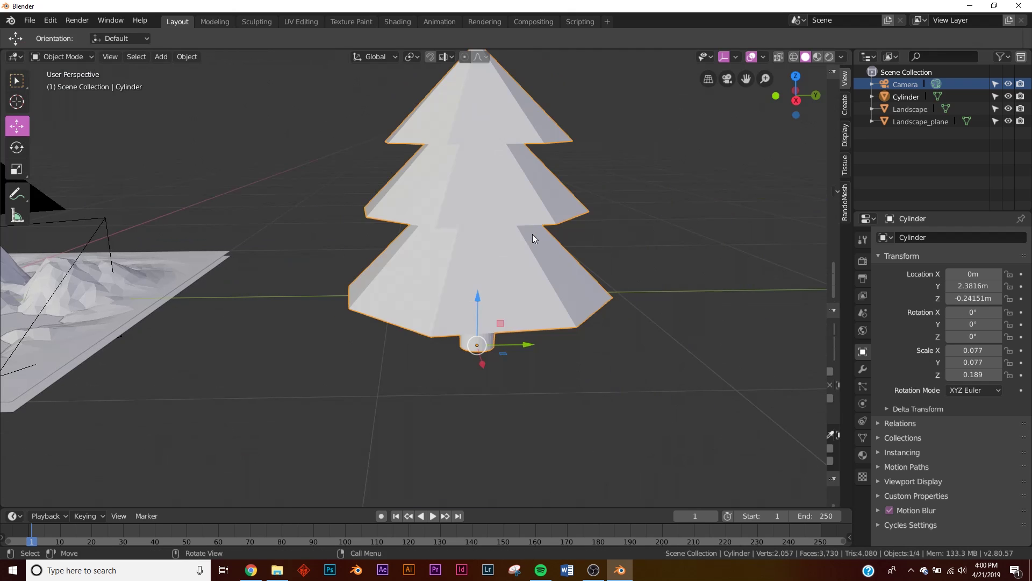
Step: Scale the tree down to about 0.043 in X and Y and 0.105 in Z
scroll(524, 322, down, 3)
shift+middle_drag(381, 280, 511, 291)
key(s)
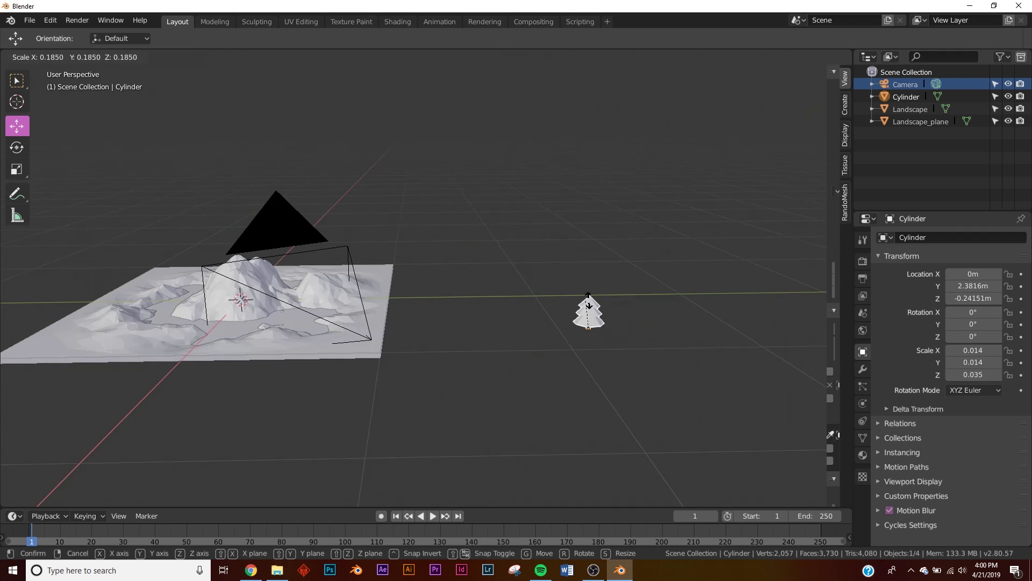
click(606, 322)
key(s)
click(640, 323)
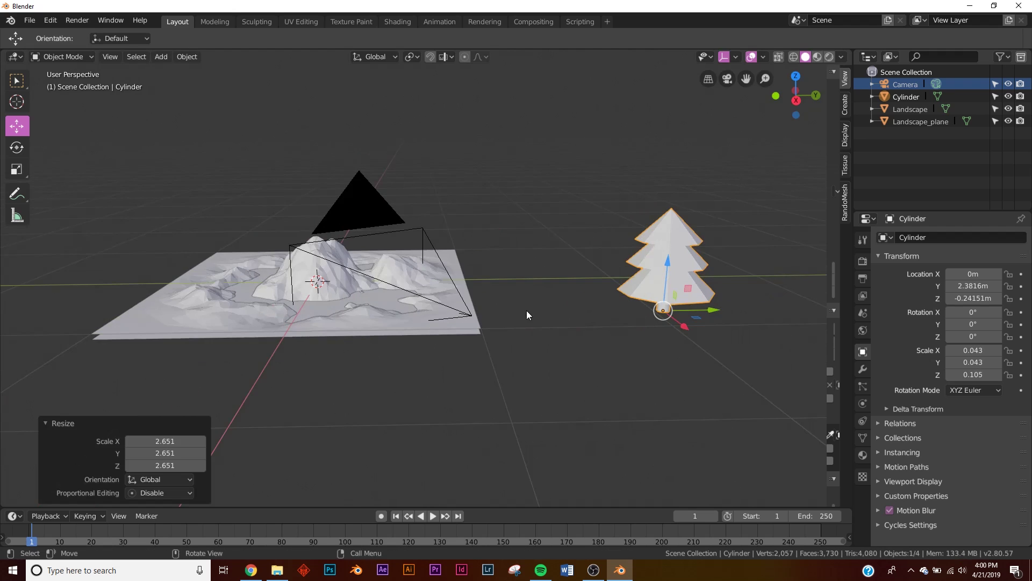
Step: Open the Landscape mesh for editing in face select mode, with its initial full selection cleared
key(KP_0)
middle_drag(538, 283, 568, 286)
click(586, 346)
middle_drag(572, 344, 468, 363)
key(Tab)
key(KP_0)
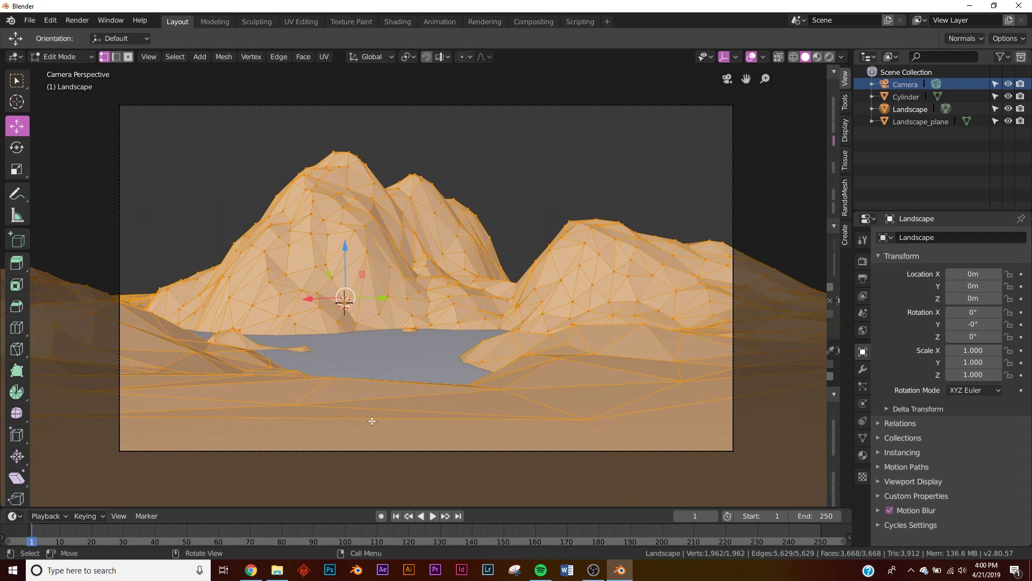
middle_drag(609, 366, 588, 451)
click(589, 400)
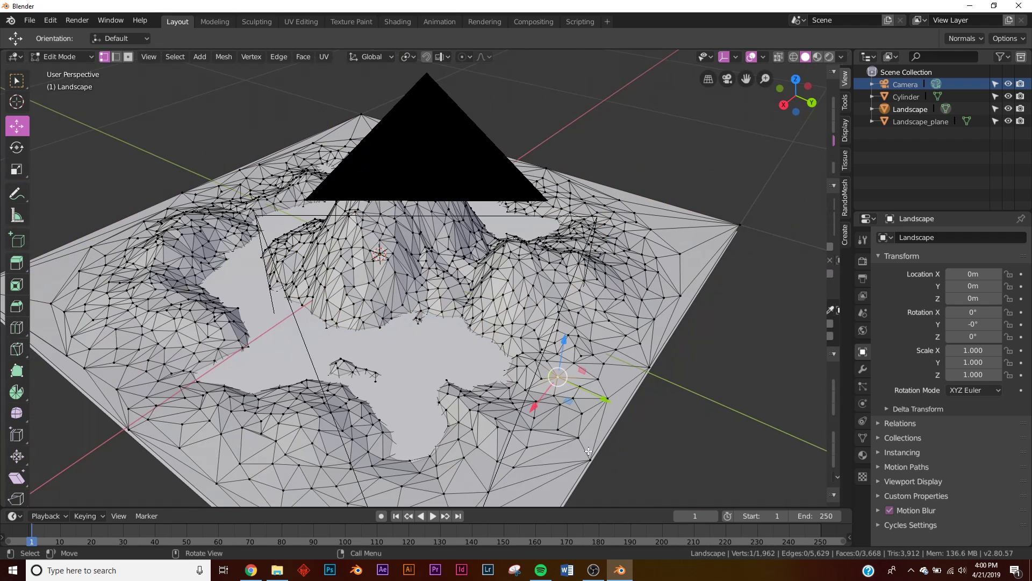
click(128, 56)
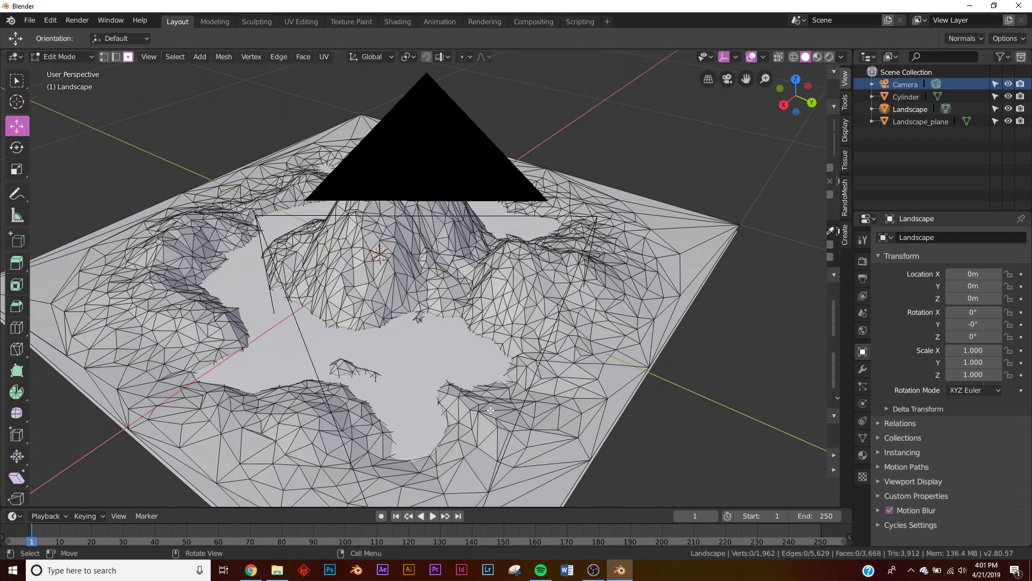
Step: Circle-select the Landscape's foreground faces between the camera and the lake, including the slopes on both sides of the camera frame
key(c)
drag(502, 416, 525, 421)
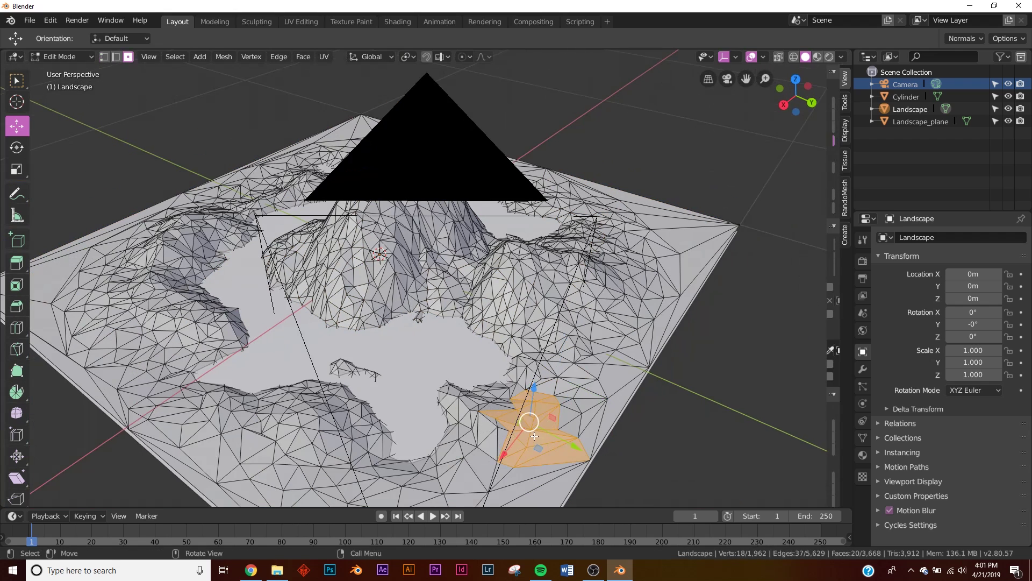
middle_drag(525, 422, 515, 418)
mouse_move(478, 388)
mouse_down()
mouse_move(443, 465)
mouse_move(401, 416)
mouse_move(352, 386)
mouse_move(457, 398)
mouse_move(470, 358)
mouse_up()
key(Escape)
key(KP_0)
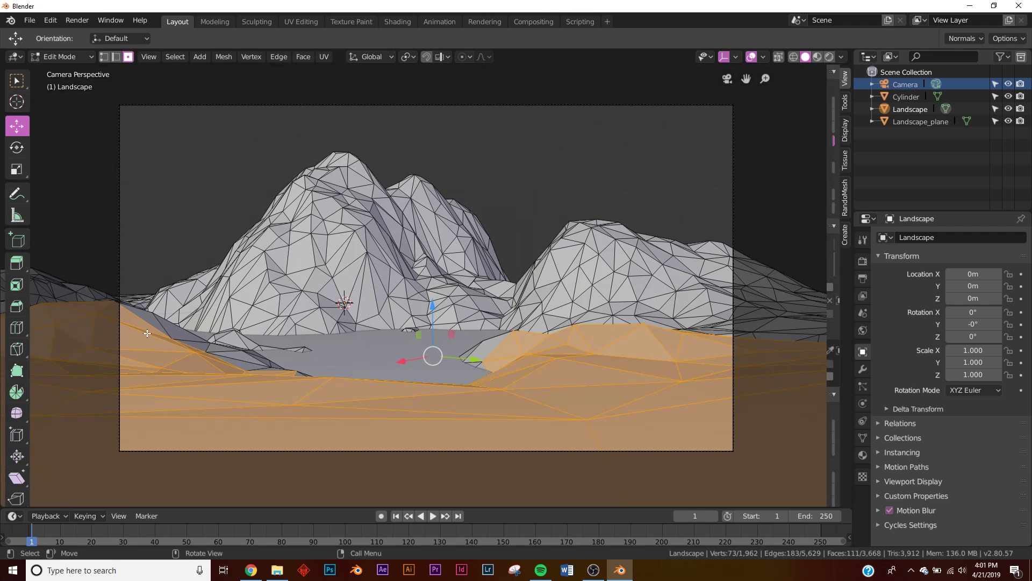
key(c)
drag(153, 355, 211, 371)
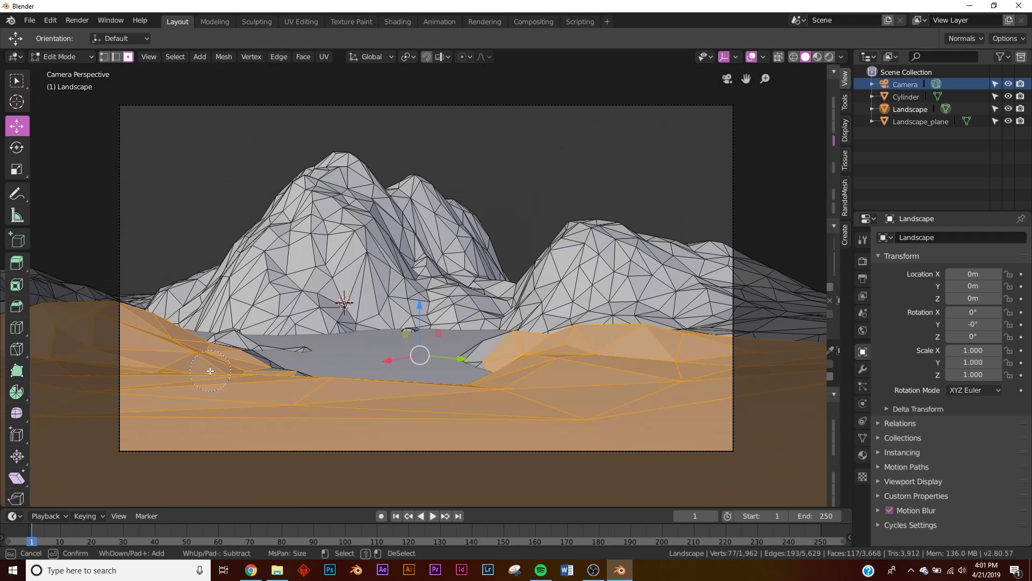
drag(708, 355, 659, 364)
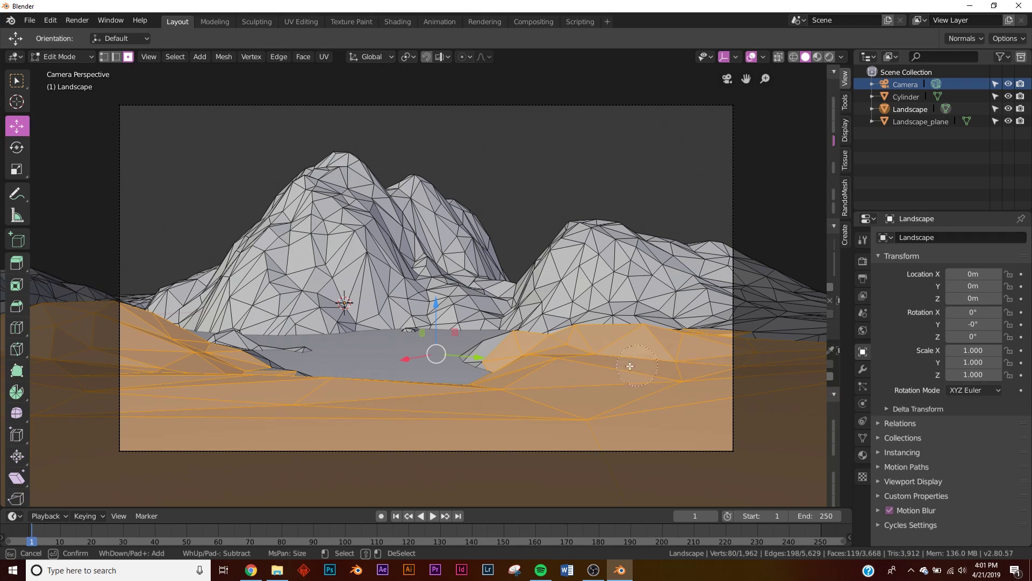
key(Escape)
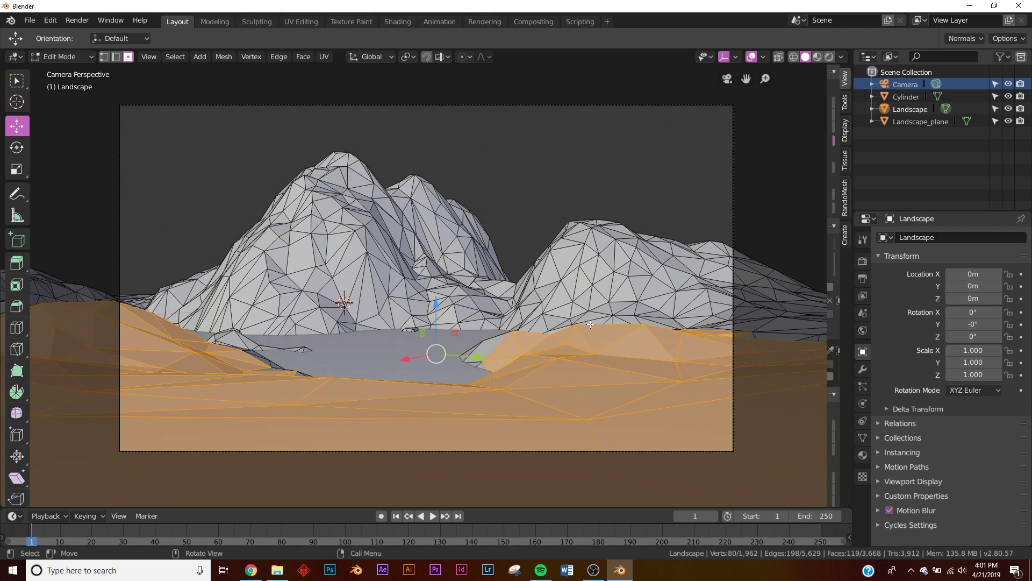
Step: Subdivide the selected foreground faces with 10 cuts
key(KP_0)
right_click(502, 349)
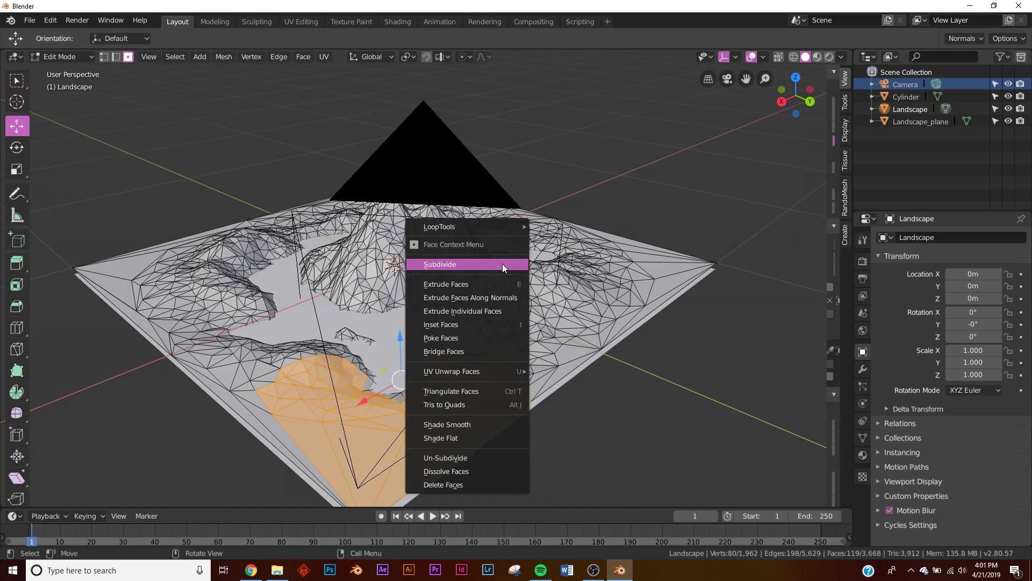
click(502, 263)
scroll(431, 419, up, 5)
key(KP_Decimal)
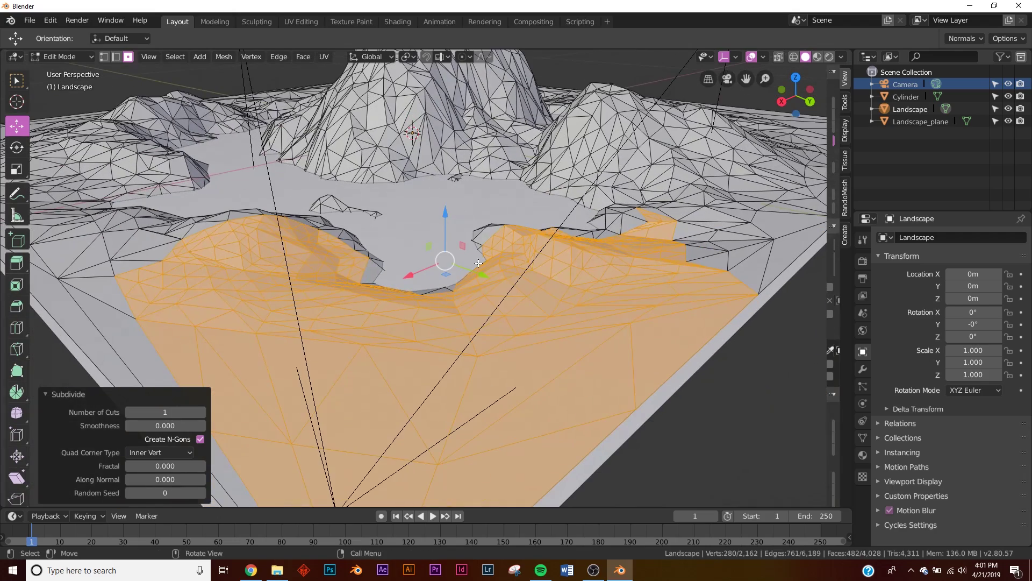
drag(161, 412, 215, 412)
middle_drag(525, 306, 494, 354)
scroll(122, 351, down, 3)
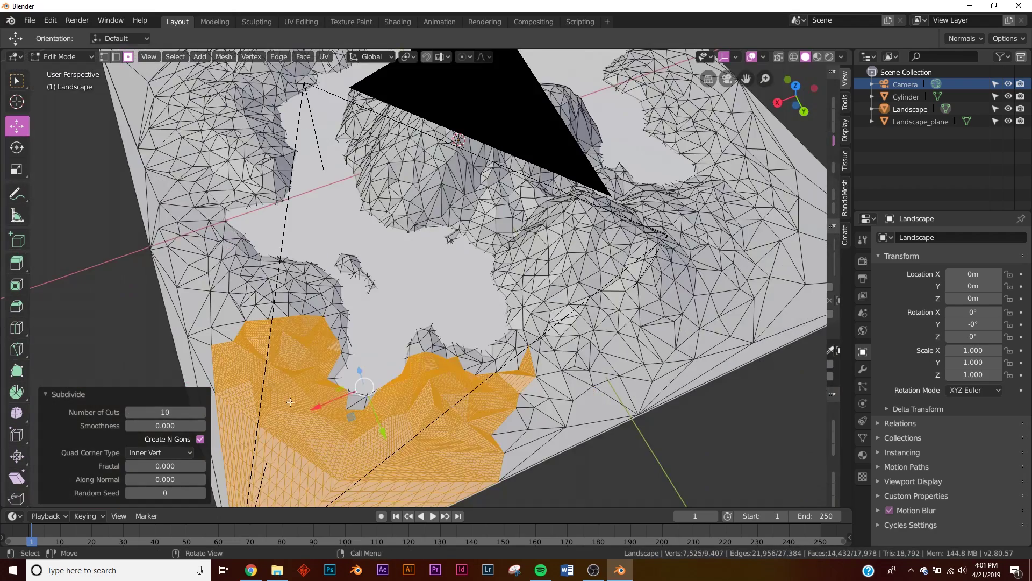
shift+middle_drag(121, 352, 195, 227)
scroll(245, 308, up, 4)
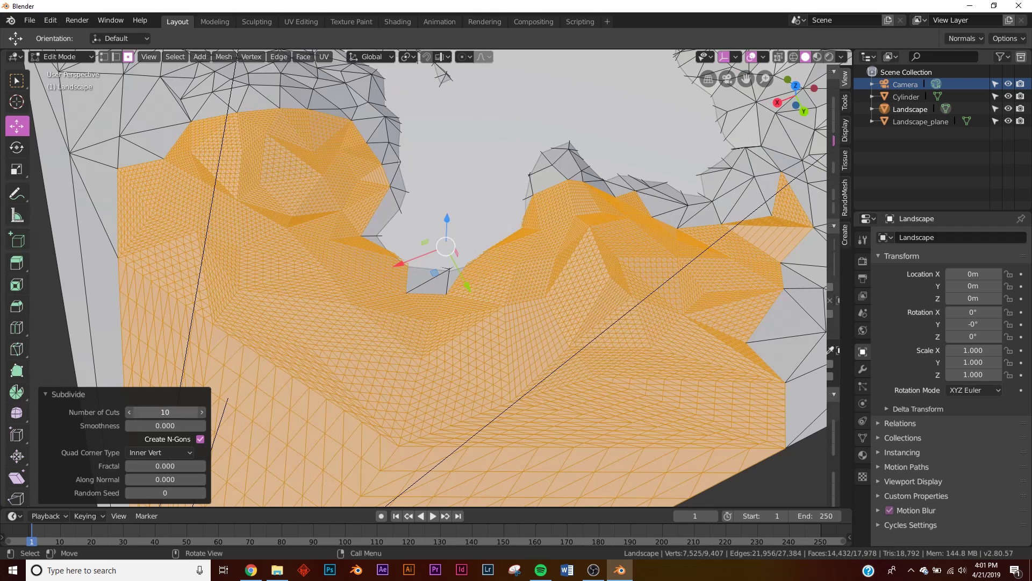
middle_drag(545, 338, 510, 354)
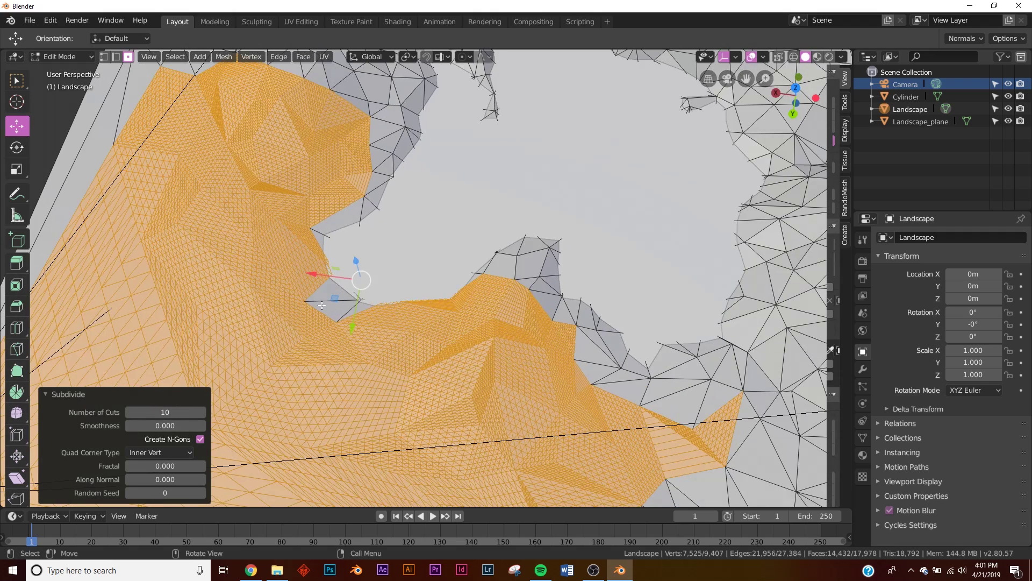
Step: Create a vertex group on the Landscape, assign the selected foreground faces at weight 1.000, and return to Object Mode
key(Tab)
key(Tab)
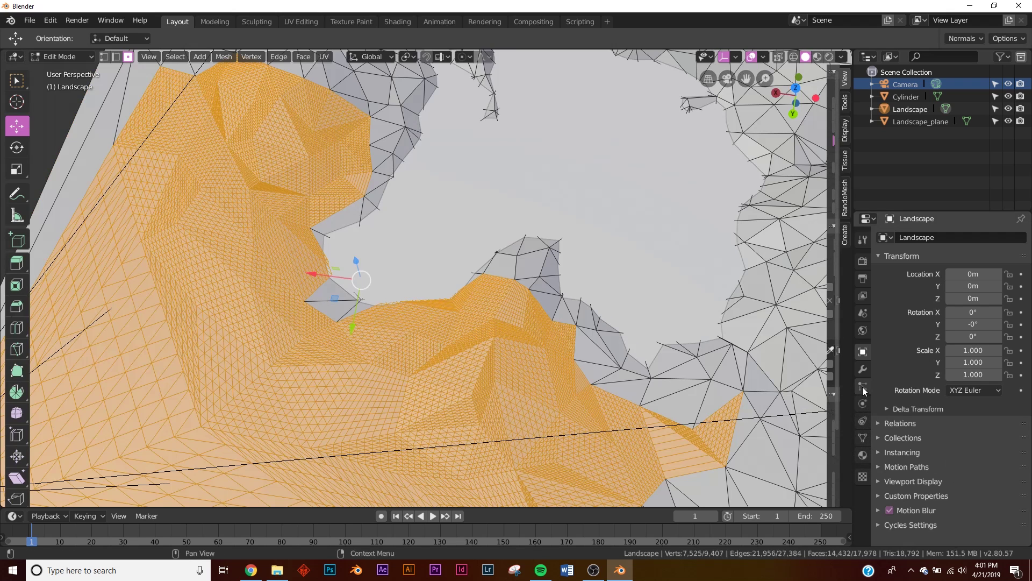
click(862, 437)
click(1021, 274)
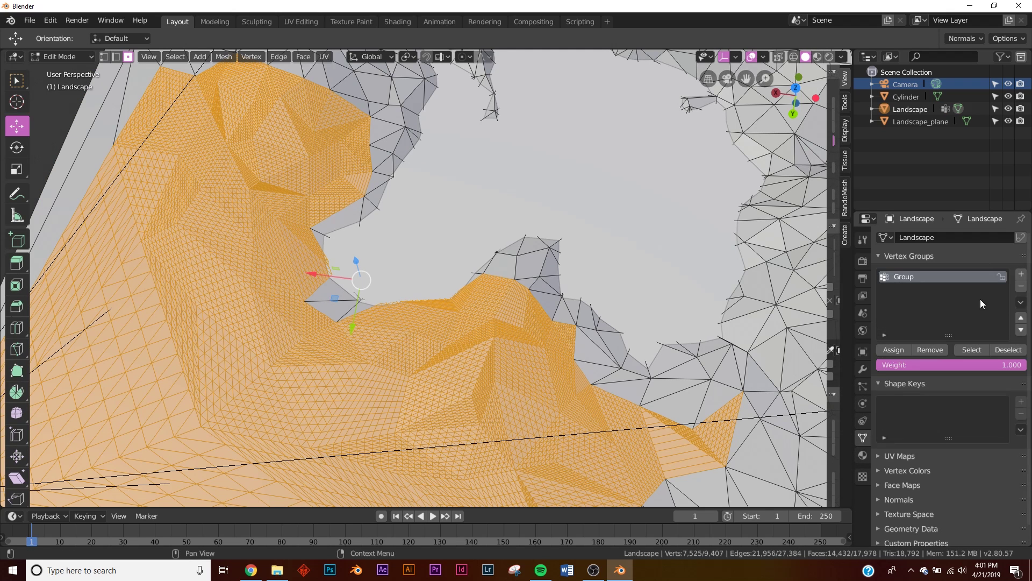
click(893, 349)
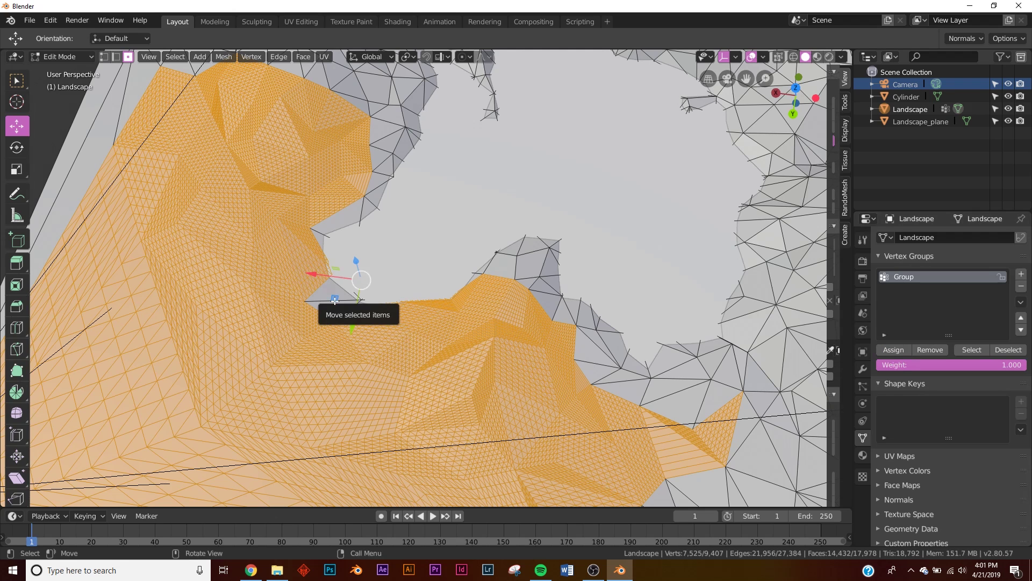
key(Tab)
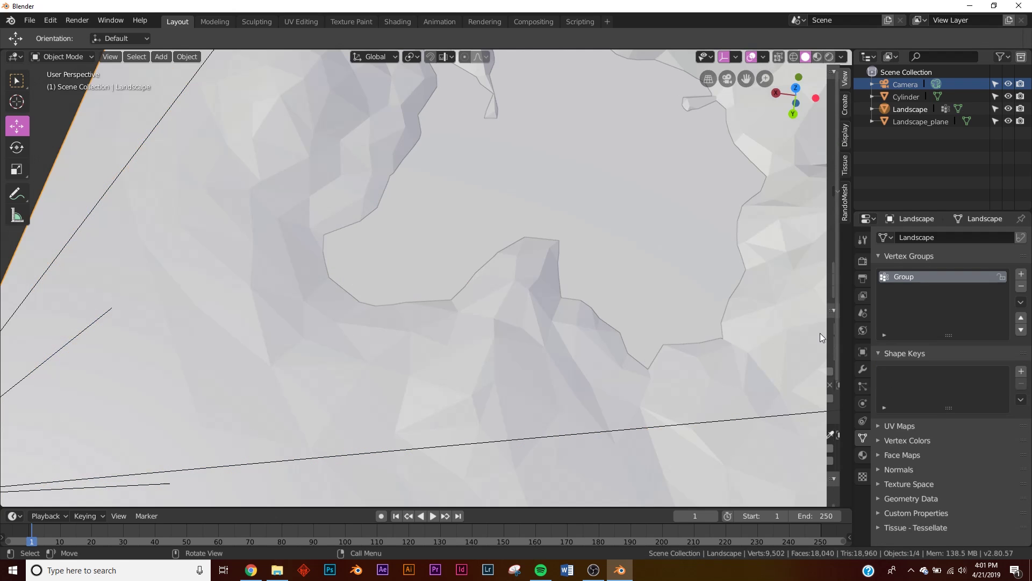
Step: Add a particle system of type Hair to the Landscape
scroll(292, 266, down, 3)
scroll(292, 267, down, 3)
middle_drag(526, 300, 623, 345)
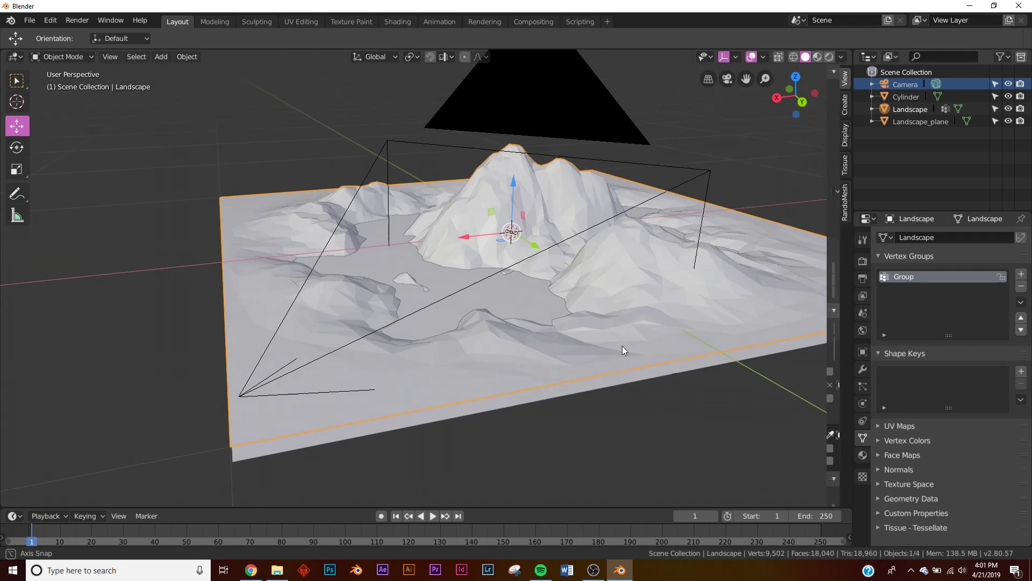
click(863, 386)
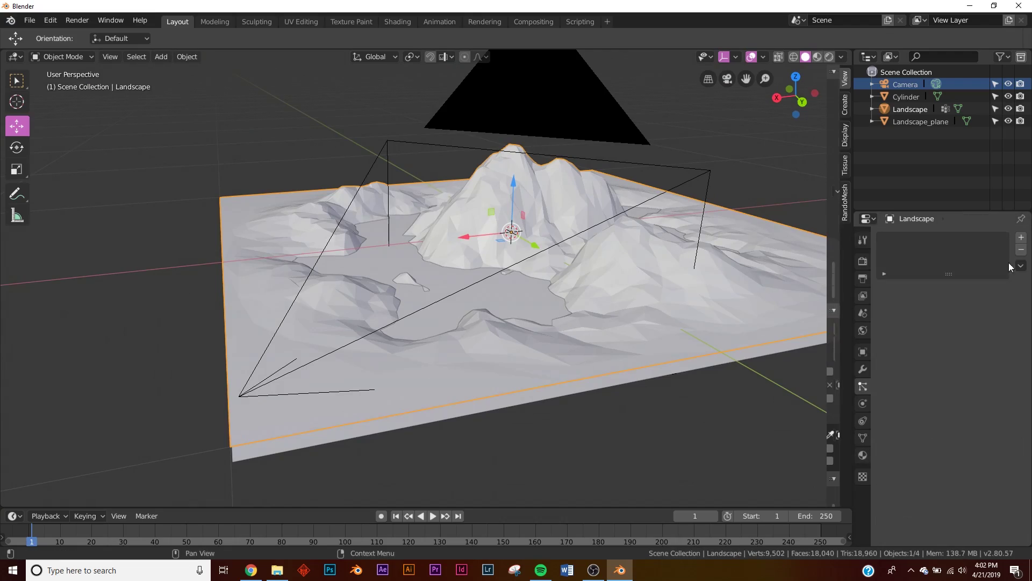
click(1022, 238)
click(988, 302)
middle_drag(699, 290, 683, 344)
middle_drag(475, 236, 520, 258)
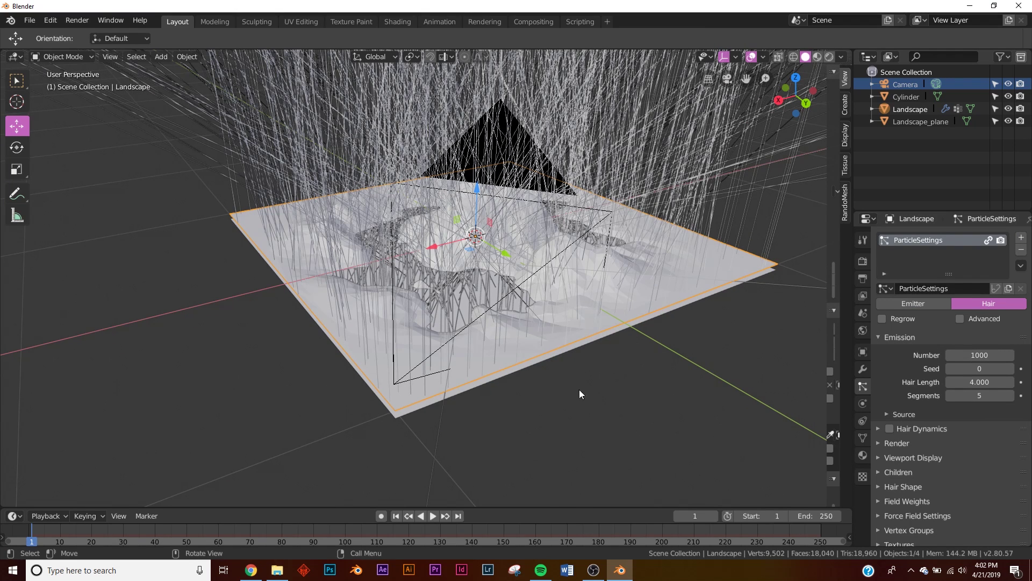
Step: Limit the hair particles' density to the vertex group named Group
scroll(950, 405, down, 1)
click(921, 508)
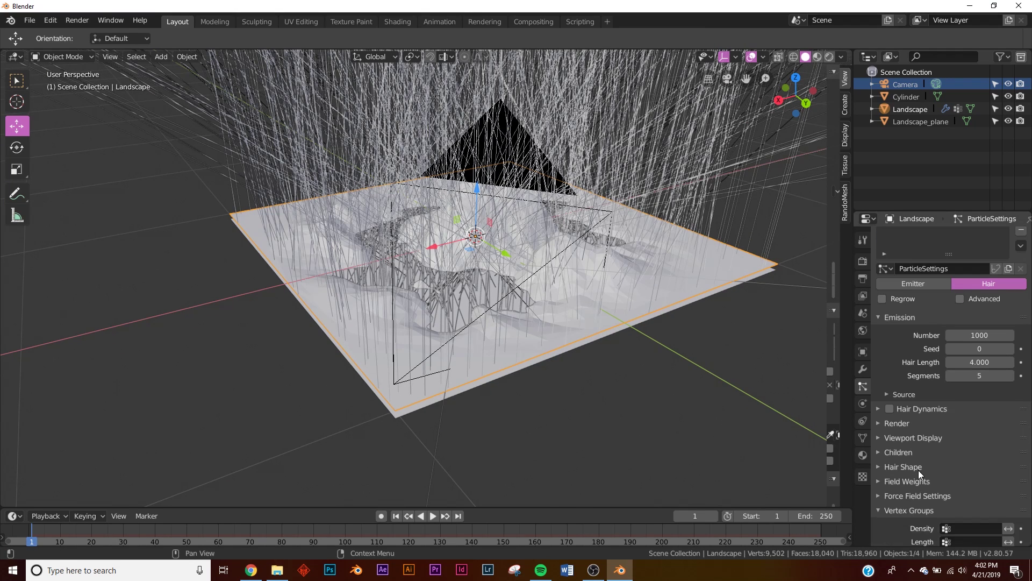
scroll(946, 457, down, 5)
click(968, 412)
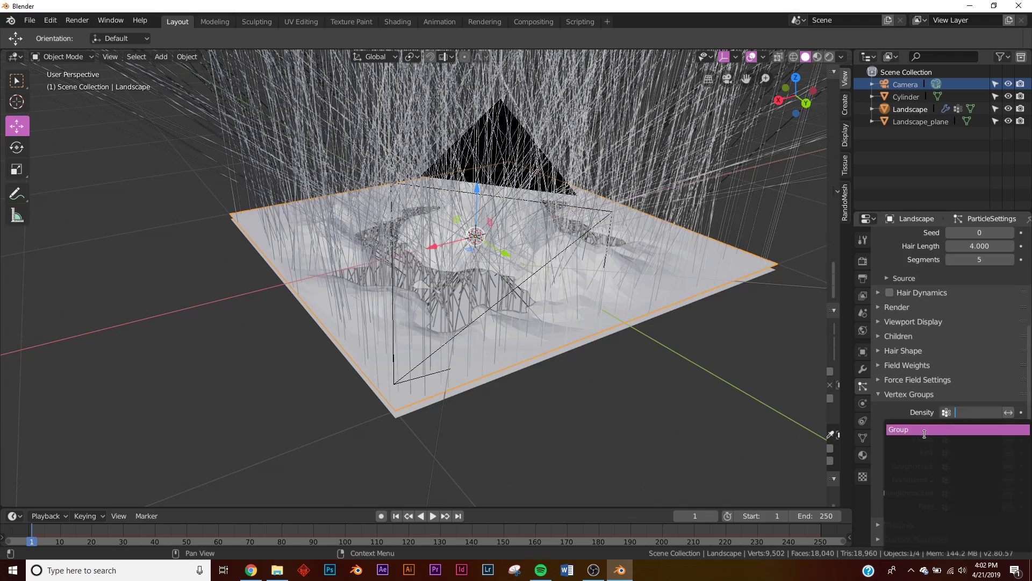
click(946, 428)
middle_drag(645, 327, 444, 347)
middle_drag(429, 159, 345, 338)
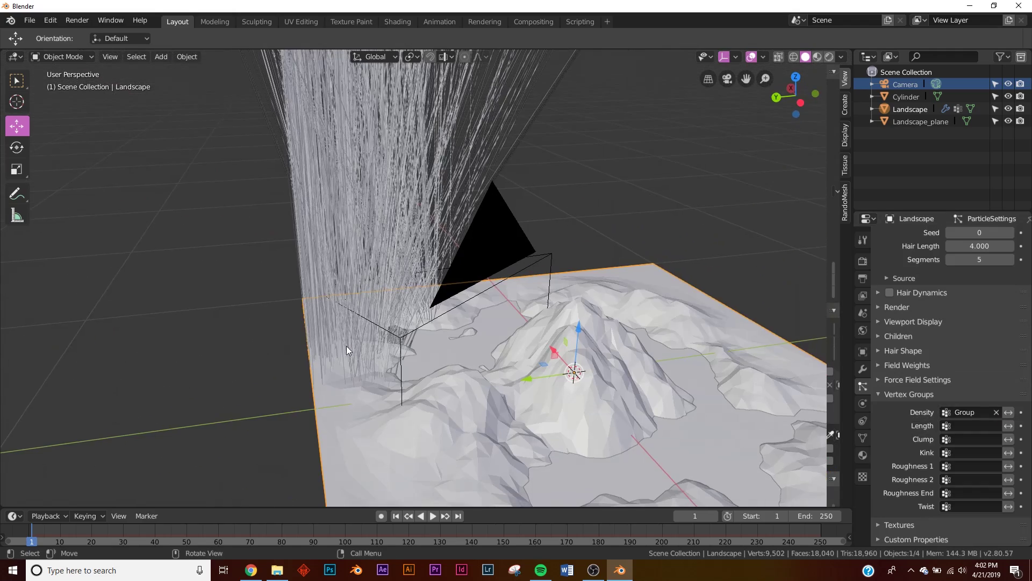
middle_drag(419, 274, 462, 290)
scroll(908, 347, up, 3)
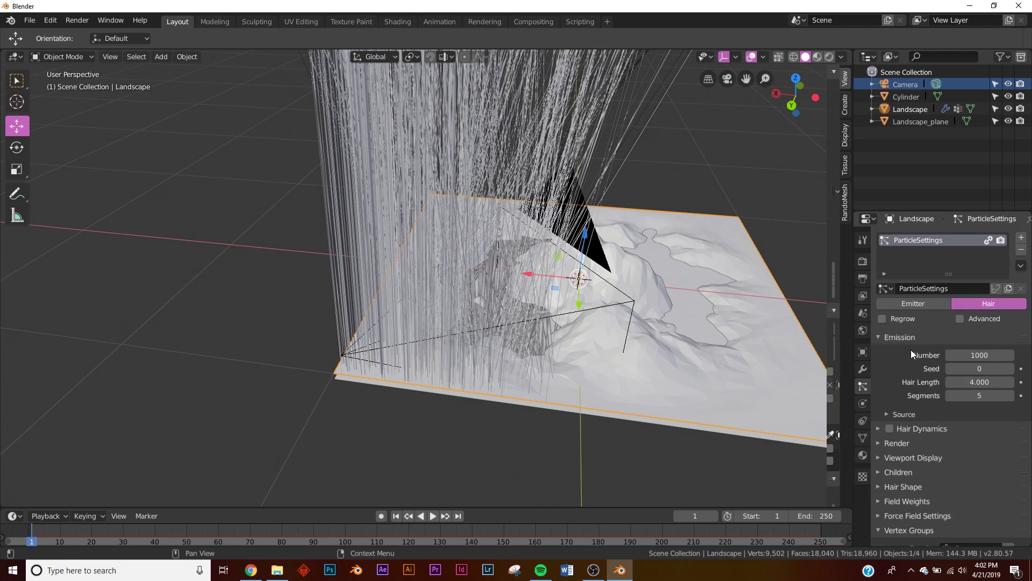
Step: Render the hair particles as Object, using the Cylinder tree as the instance object
click(900, 380)
scroll(914, 376, down, 3)
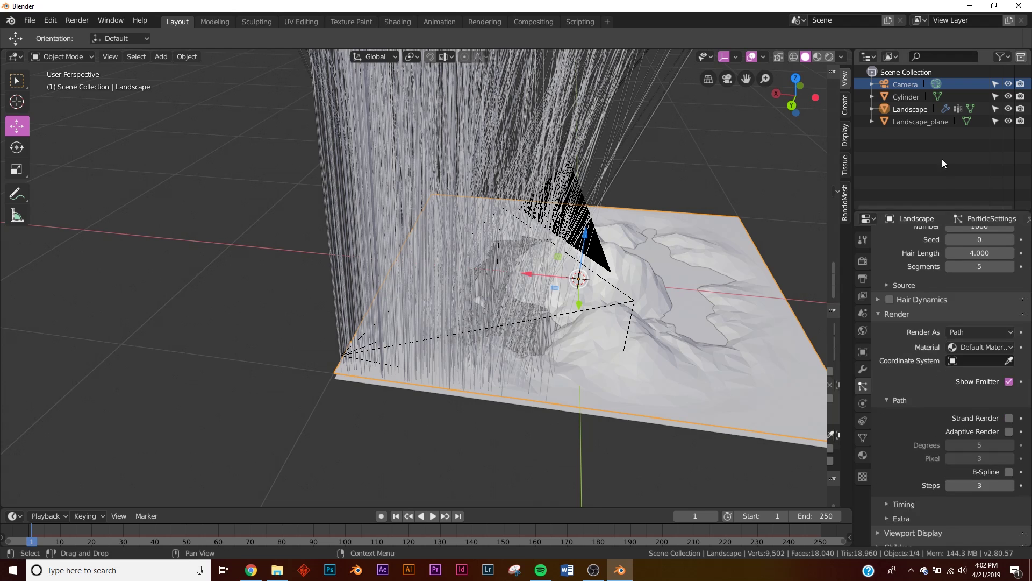
click(976, 336)
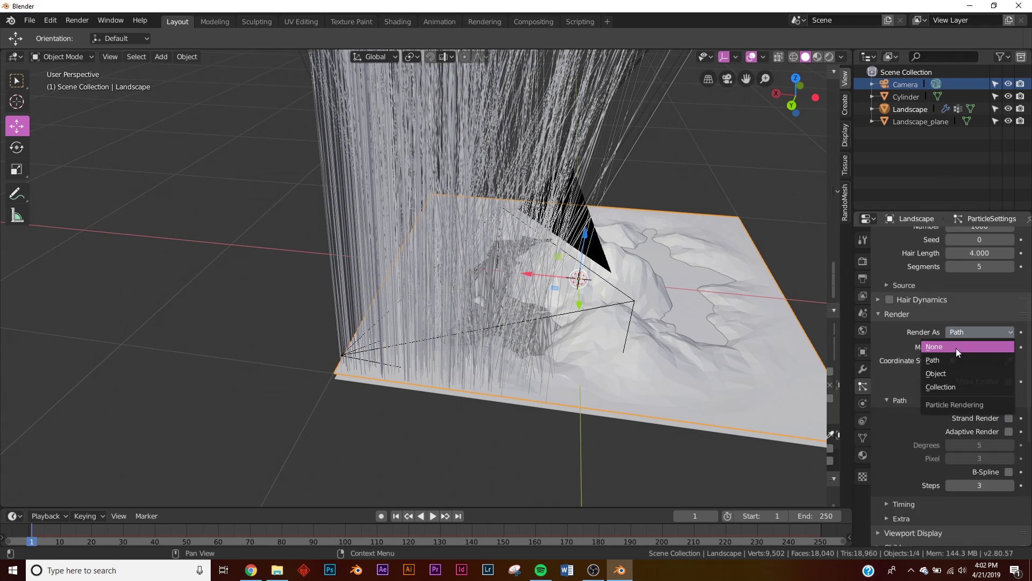
click(953, 370)
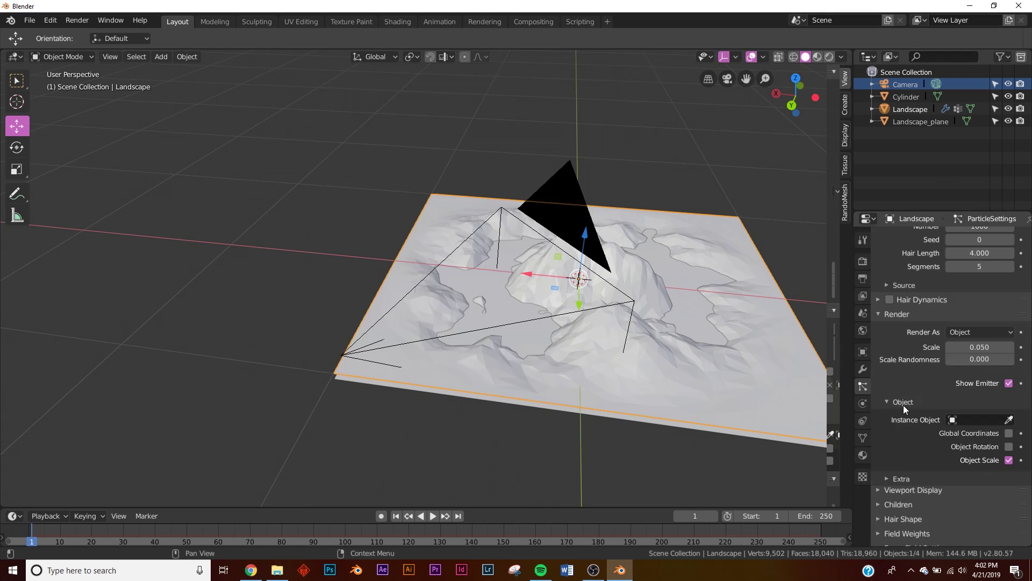
click(983, 419)
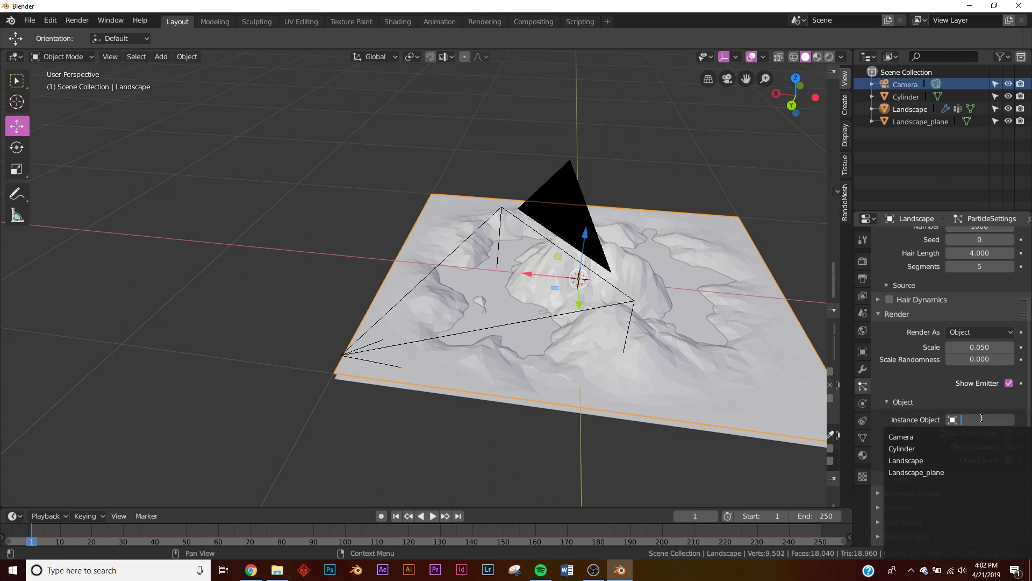
click(912, 448)
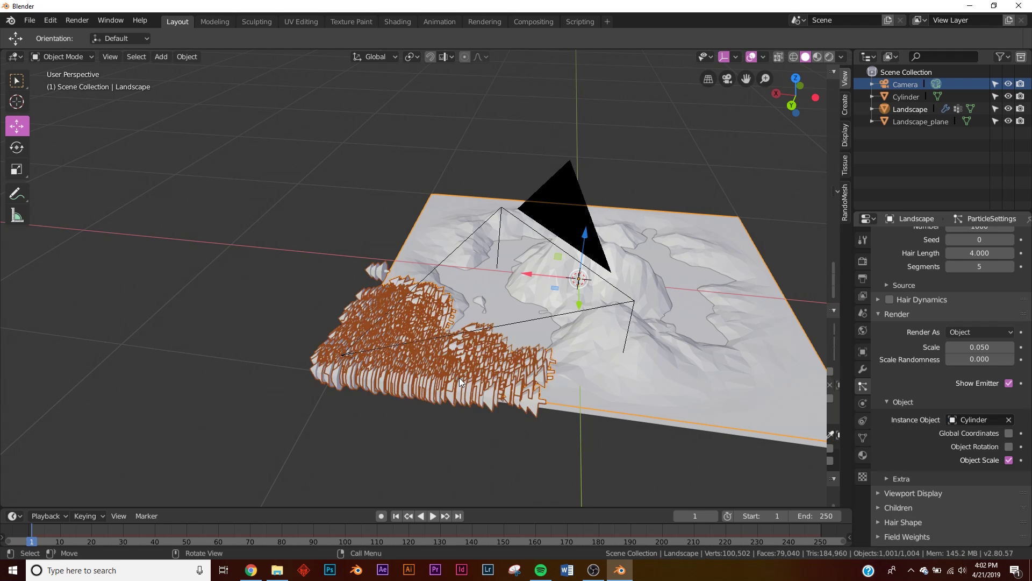
Step: Compare the scattered trees with the original tree and enable Object Rotation for the particle instances
scroll(523, 359, down, 2)
scroll(670, 276, down, 5)
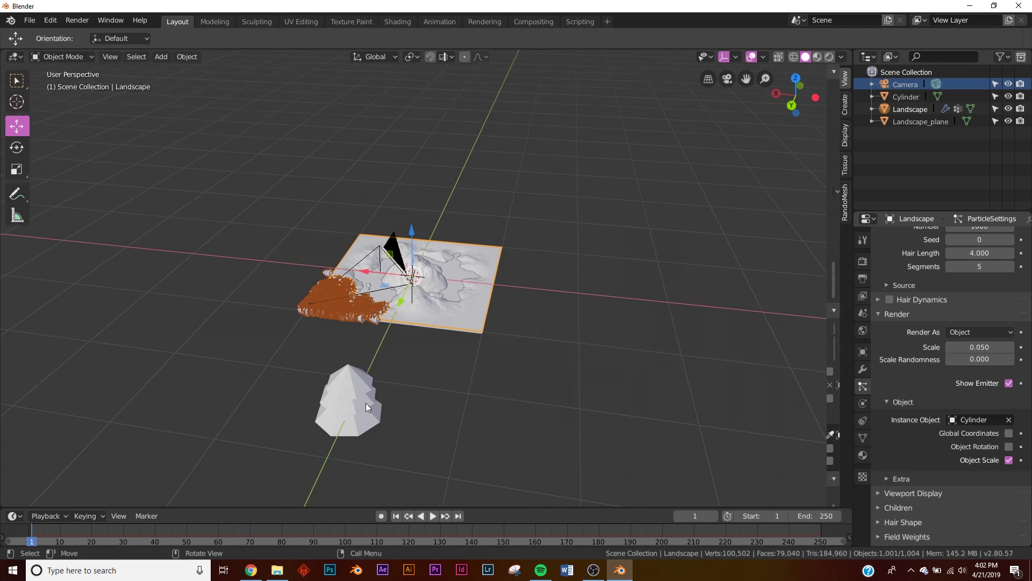
click(361, 398)
middle_drag(362, 394, 403, 324)
click(376, 311)
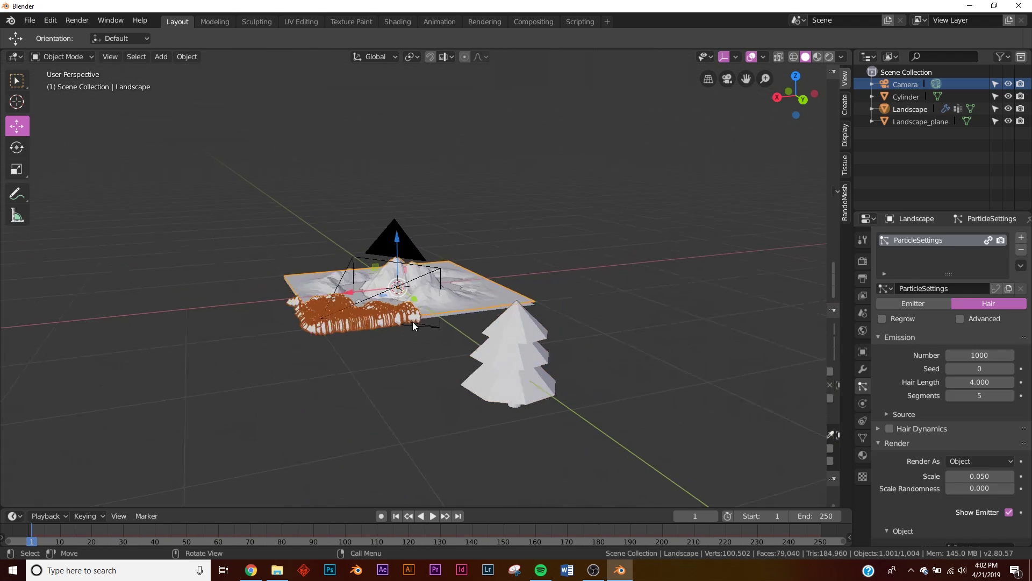
scroll(412, 322, up, 6)
scroll(498, 366, down, 4)
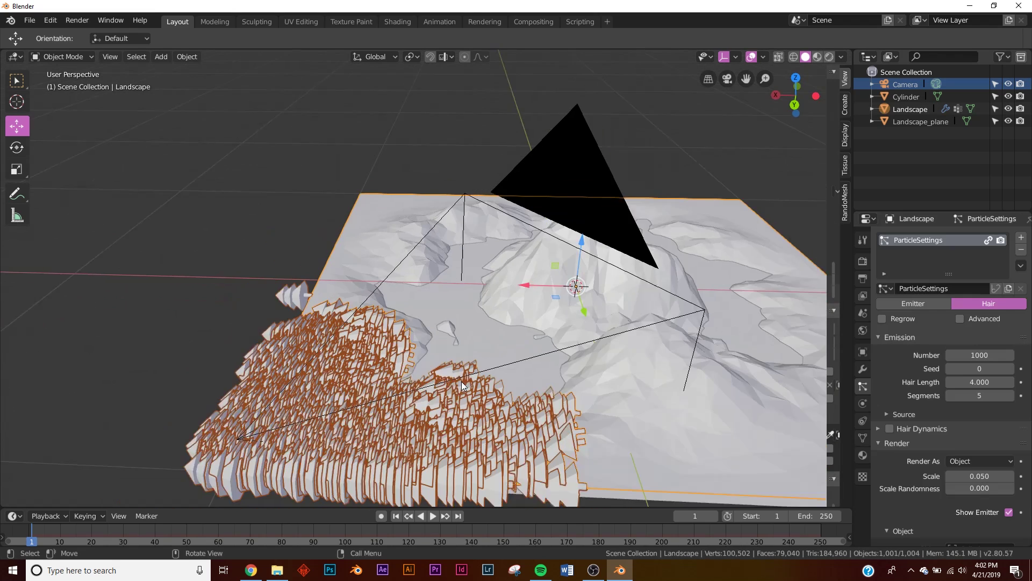
scroll(1002, 455, down, 4)
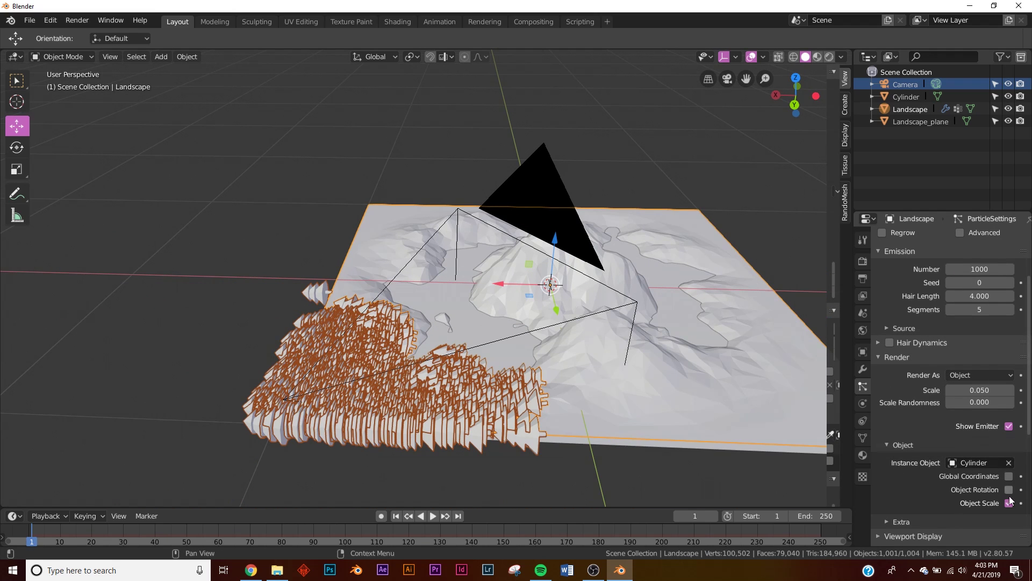
click(1008, 489)
scroll(469, 331, down, 5)
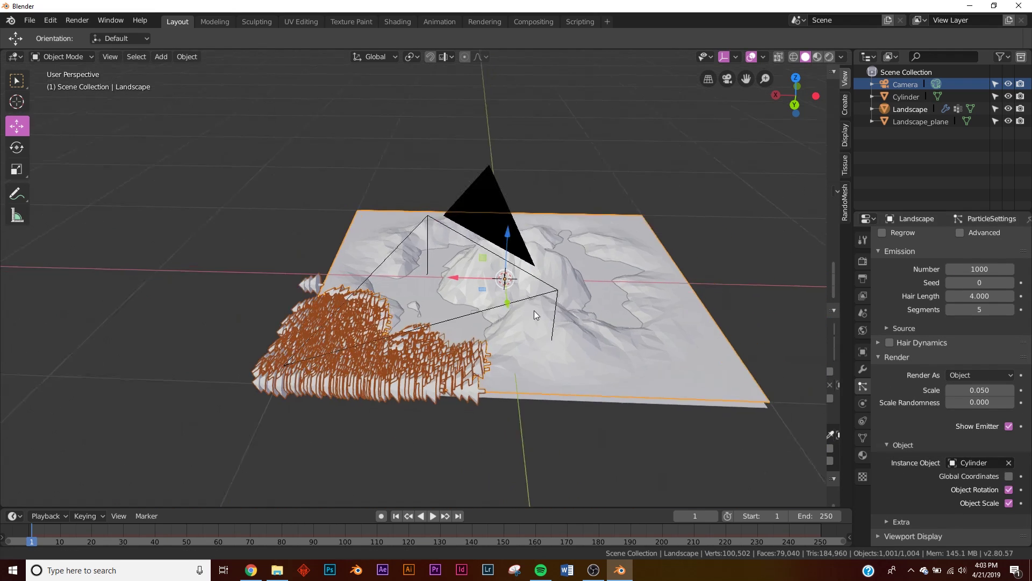
Step: Set the original Cylinder tree's Y rotation to 90° so the scattered trees stand upright
click(386, 411)
middle_drag(386, 412, 403, 336)
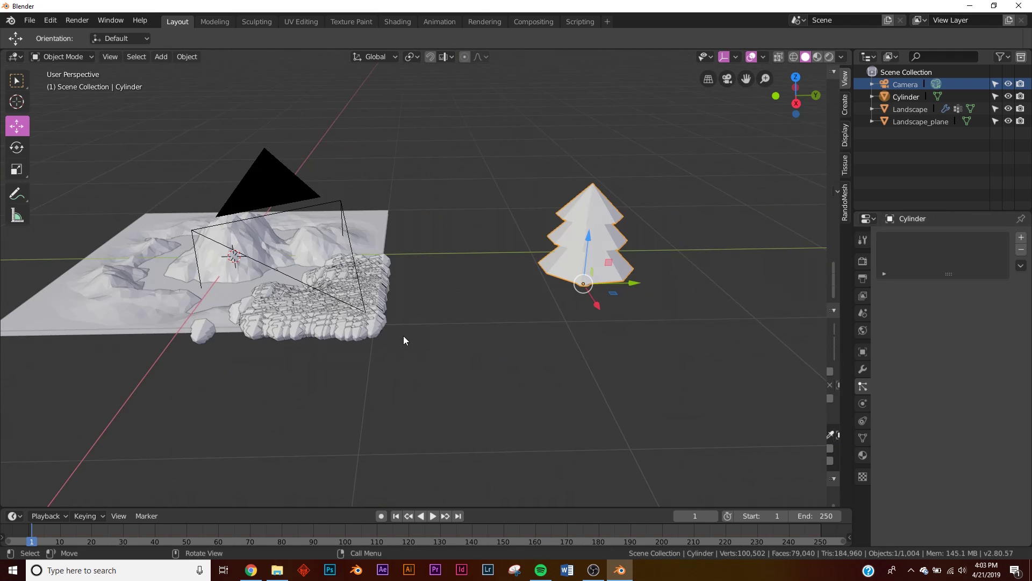
click(863, 352)
drag(960, 336, 990, 323)
key(ctrl+z)
middle_drag(516, 359, 350, 344)
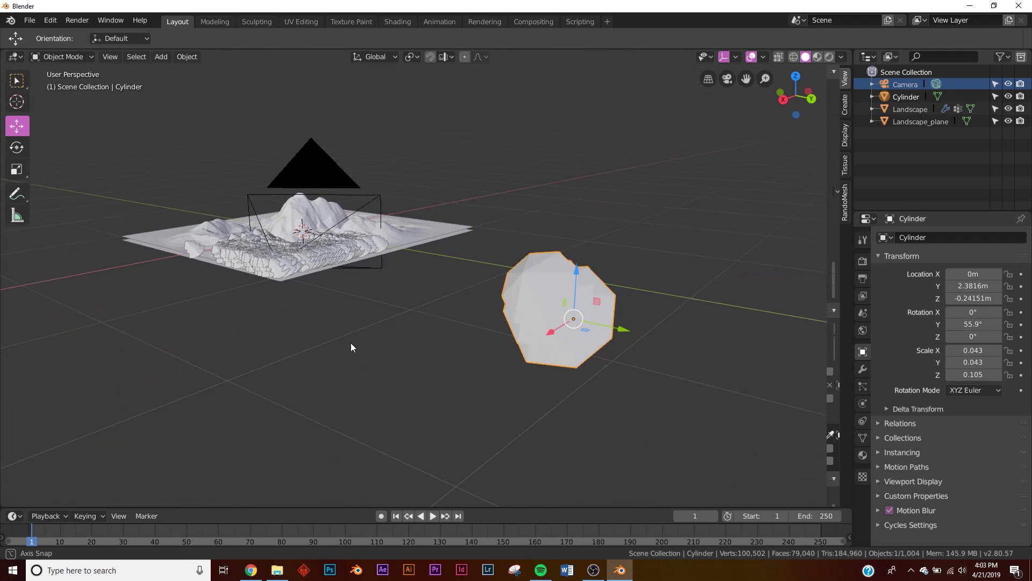
click(978, 325)
text(90)
key(Return)
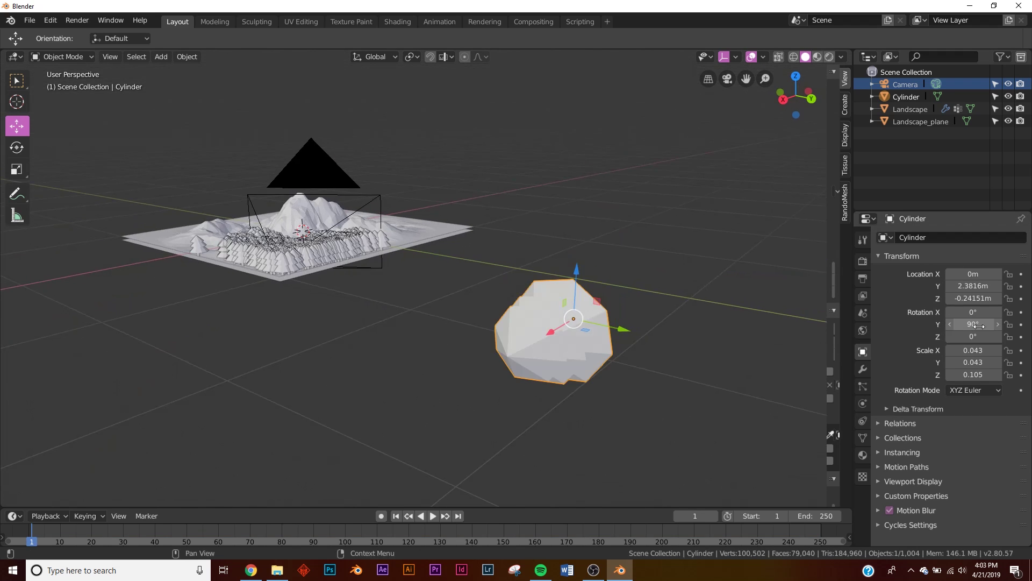
scroll(369, 315, up, 4)
middle_drag(370, 315, 449, 316)
scroll(449, 316, up, 2)
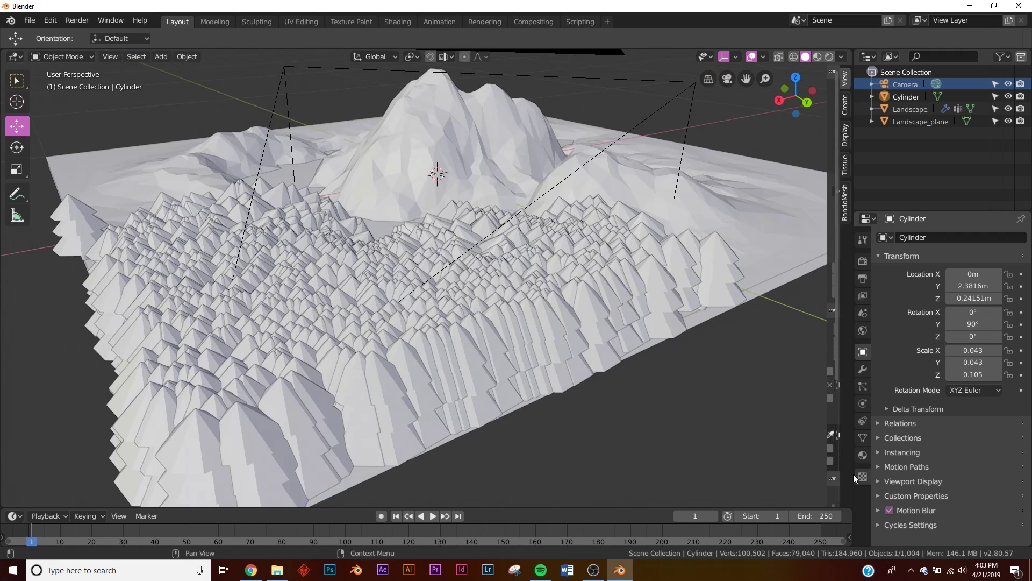
Step: Reduce the Landscape's hair particle render scale to 0.010
click(682, 283)
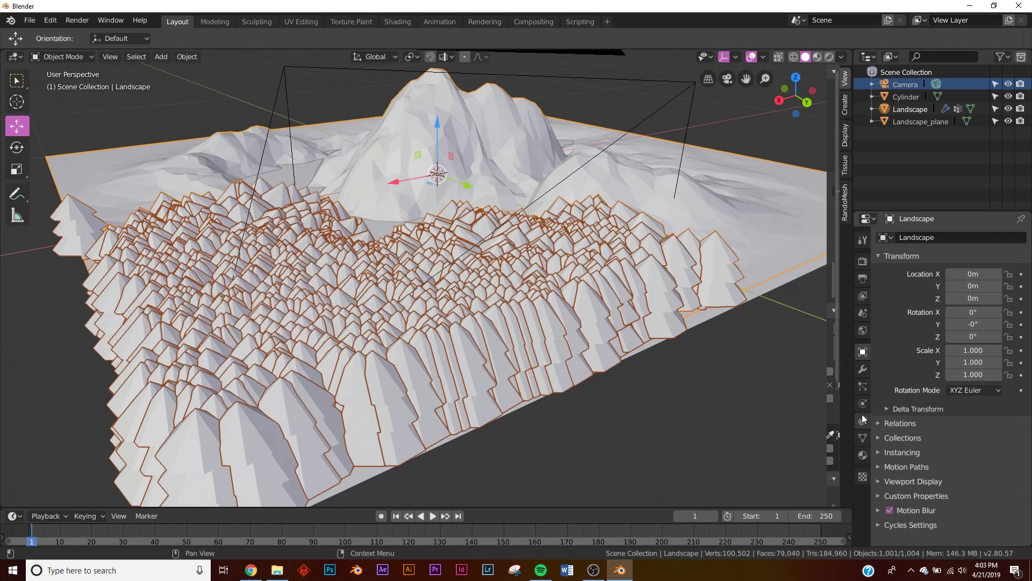
click(862, 388)
scroll(962, 402, down, 6)
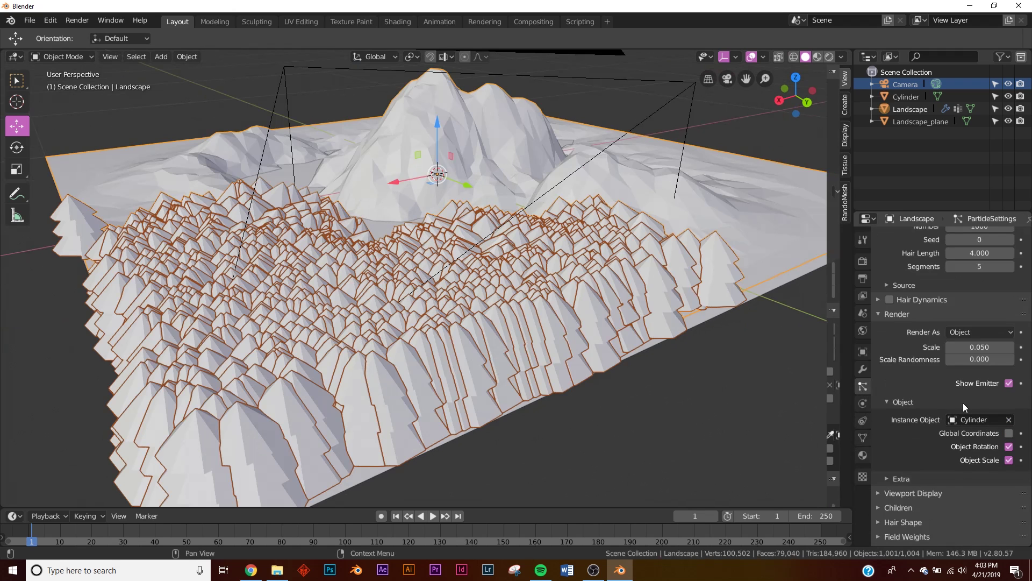
click(1011, 347)
click(948, 347)
click(949, 348)
click(949, 348)
click(948, 348)
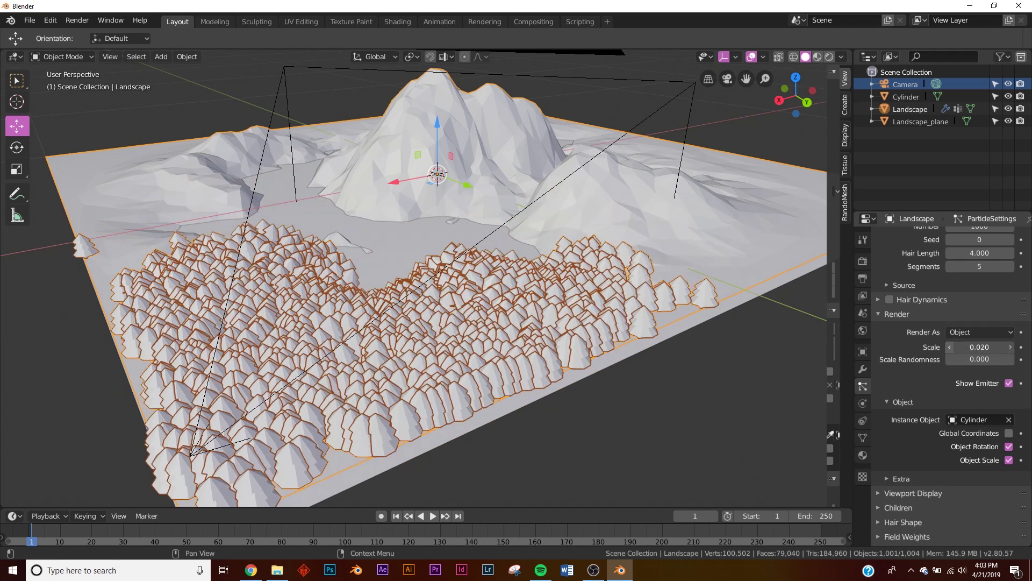
click(949, 347)
Step: Set the particles' Scale Randomness to 1.000 while checking the trees through the camera
key(KP_0)
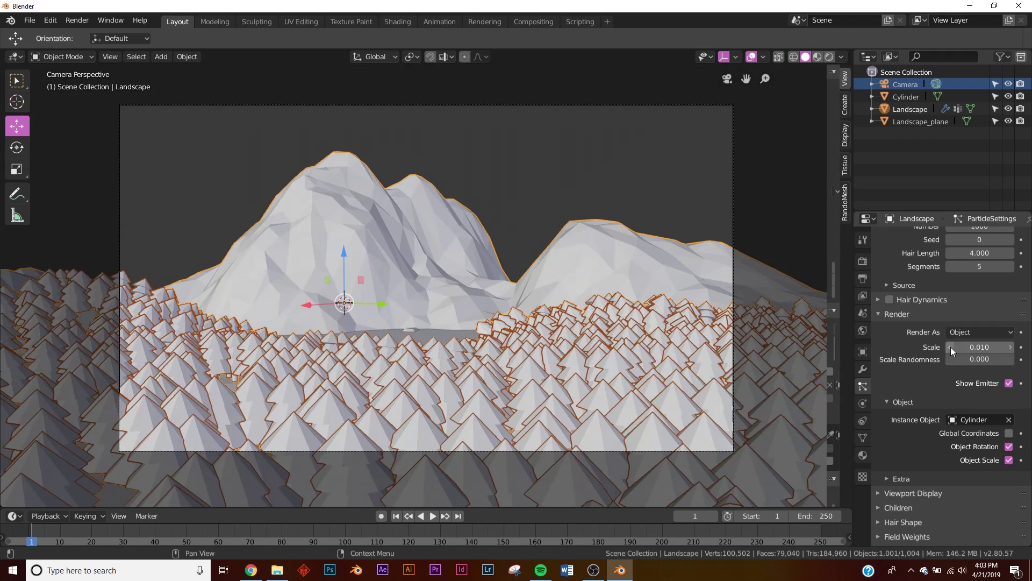
scroll(565, 376, down, 3)
drag(976, 358, 1018, 358)
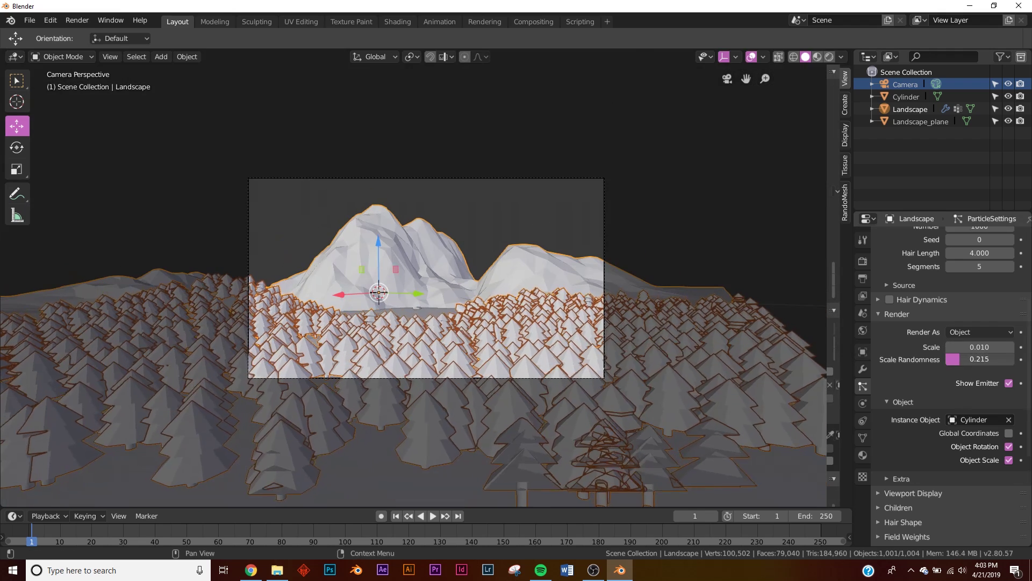
scroll(497, 343, up, 3)
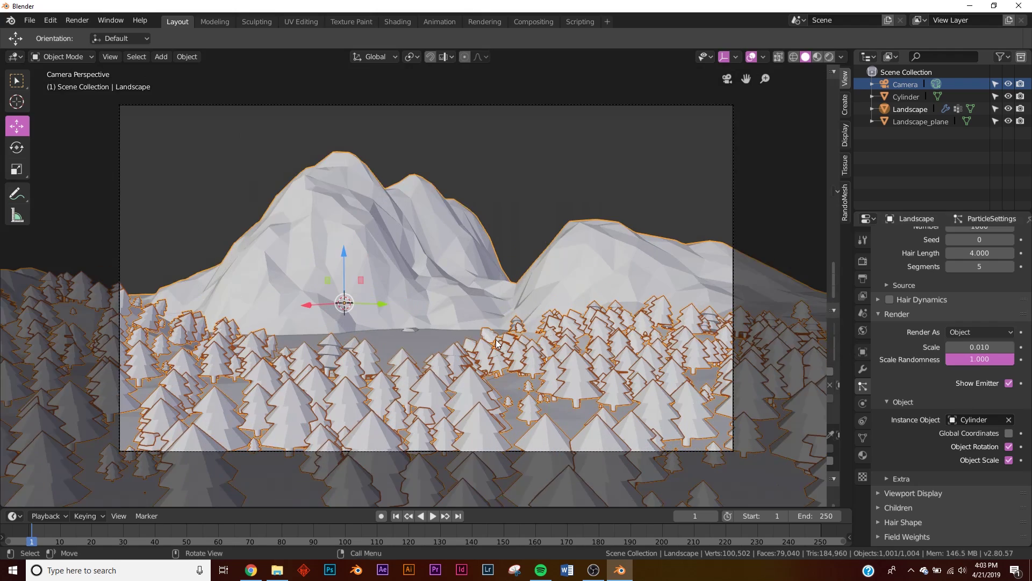
scroll(497, 343, up, 1)
scroll(494, 340, down, 2)
scroll(492, 338, up, 2)
scroll(490, 336, down, 2)
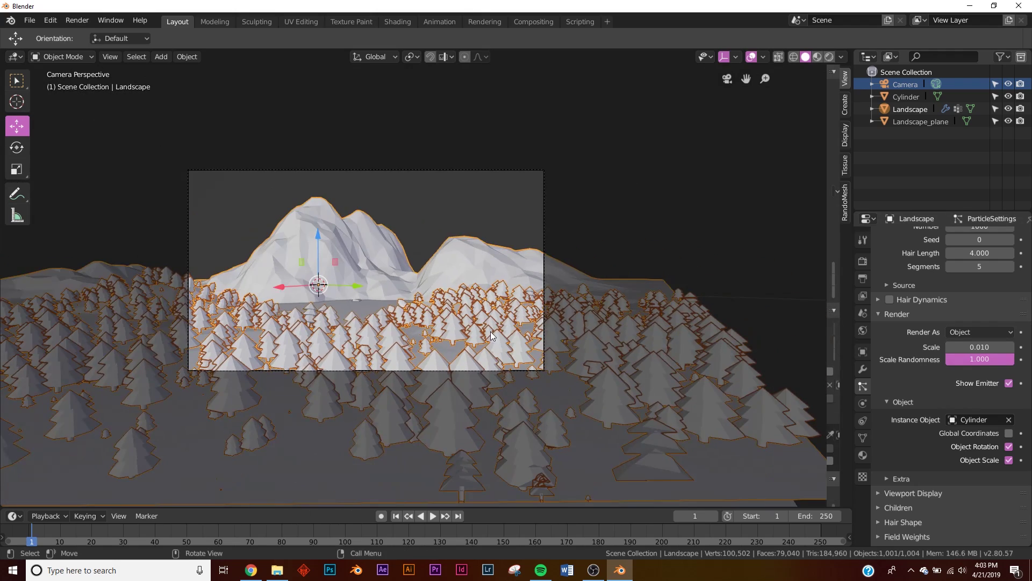
Step: Set the particle render scale to 0.005 and view the trees through the camera again
middle_drag(436, 349, 437, 356)
scroll(437, 352, down, 2)
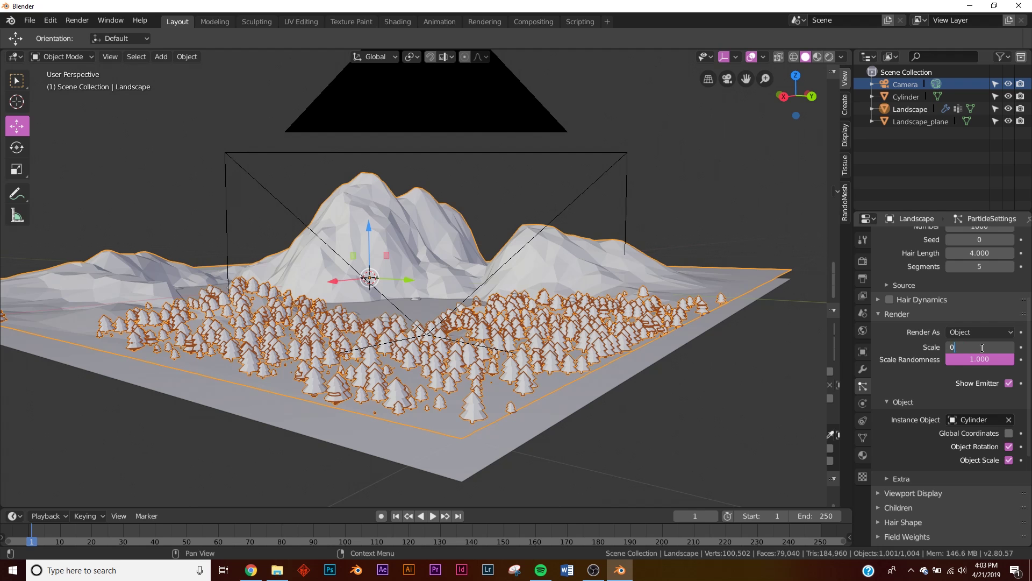
text(5)
key(Return)
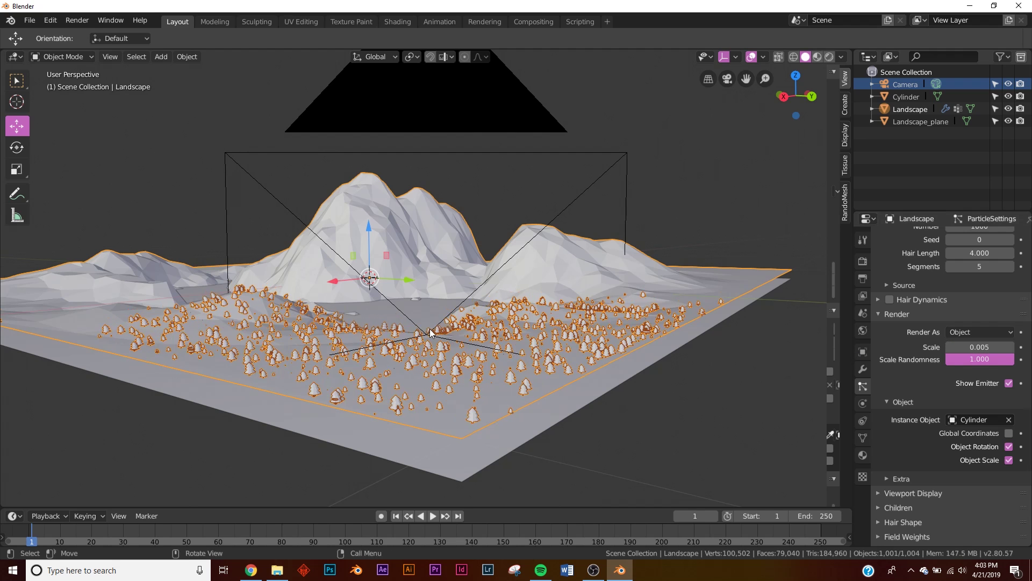
key(KP_0)
scroll(329, 456, up, 4)
Step: Raise the number of emitted hair particles to 2220
scroll(946, 371, up, 6)
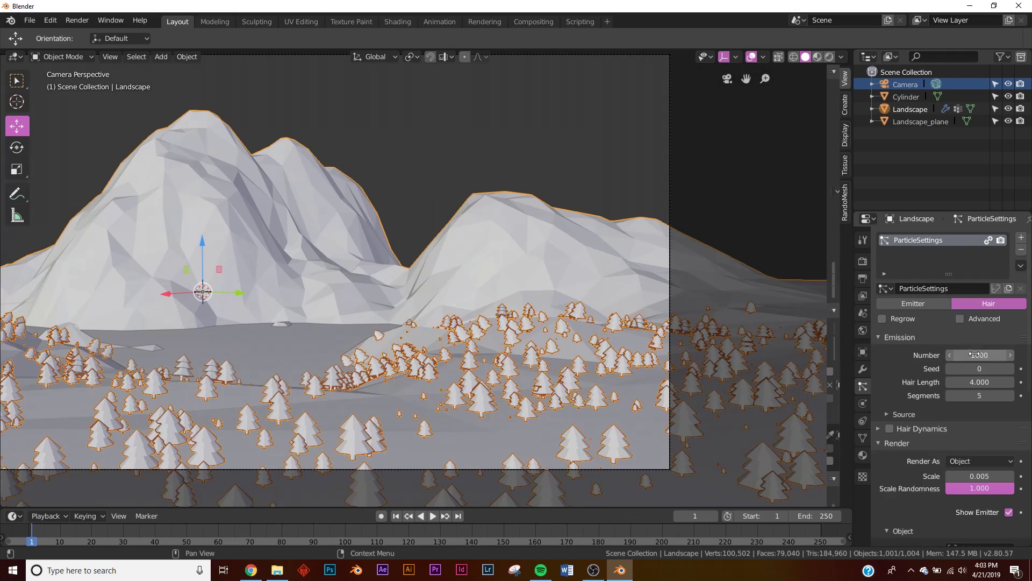
drag(974, 354, 1022, 354)
scroll(349, 331, up, 1)
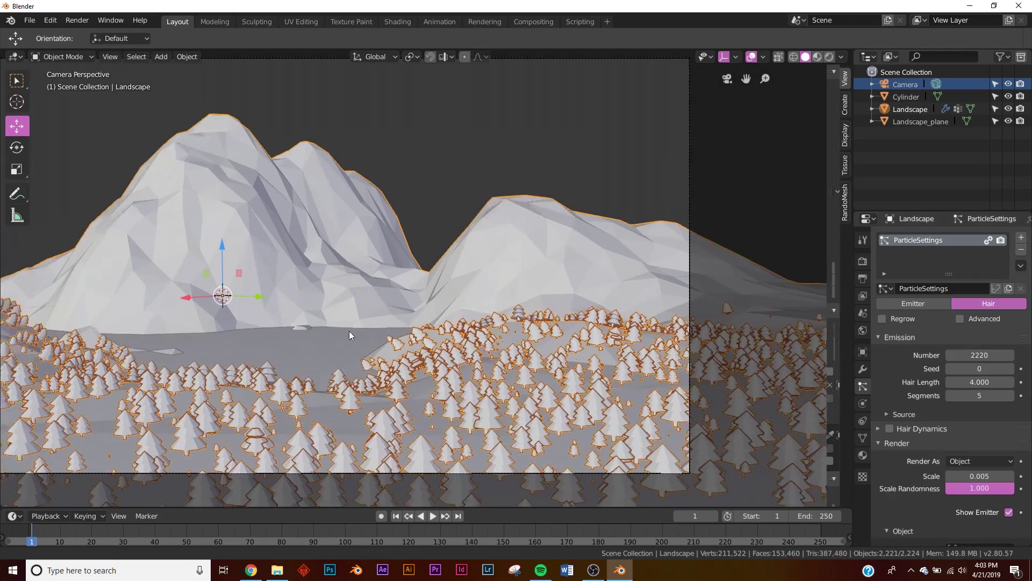
shift+middle_drag(349, 331, 482, 313)
Step: Preview the forest in LookDev shading with everything deselected, and return to Solid shading
key(z)
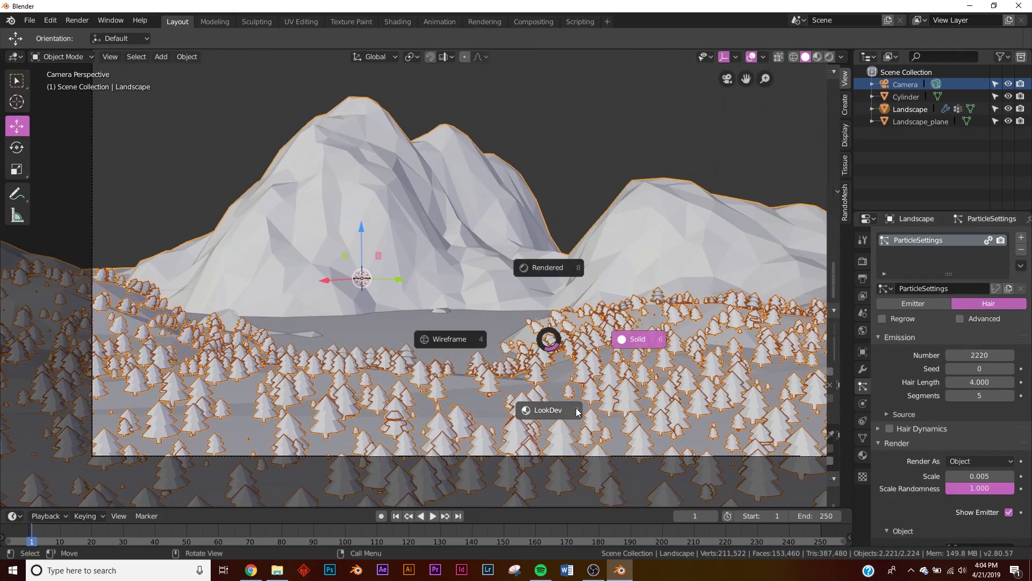
click(576, 412)
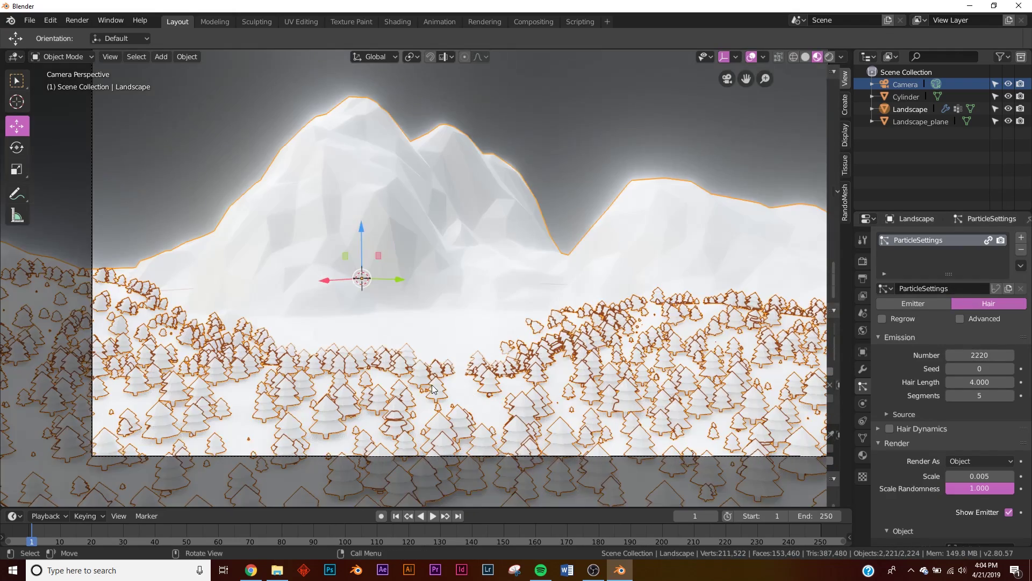
key(alt+a)
key(z)
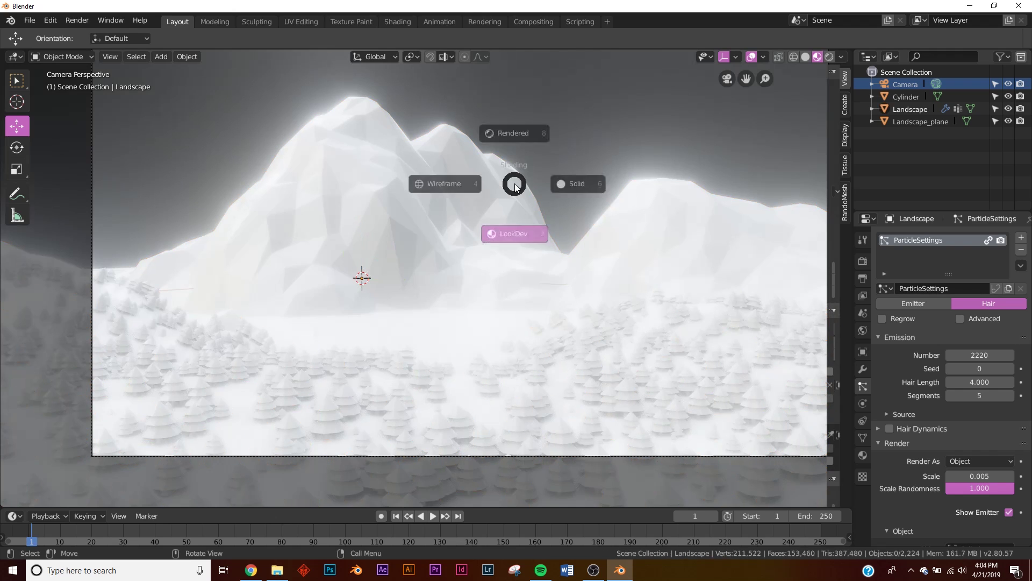
click(615, 179)
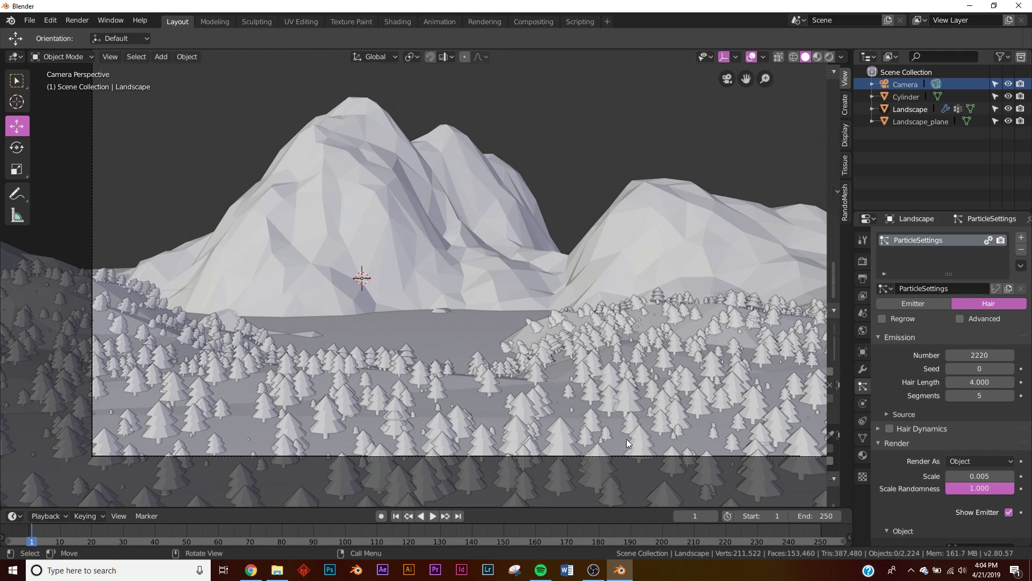
Step: Add an ico sphere at the centre of the scene and subdivide its mesh with several cuts
scroll(529, 304, down, 4)
middle_drag(526, 293, 502, 266)
key(shift+a)
key(shift+a)
mouse_move(577, 221)
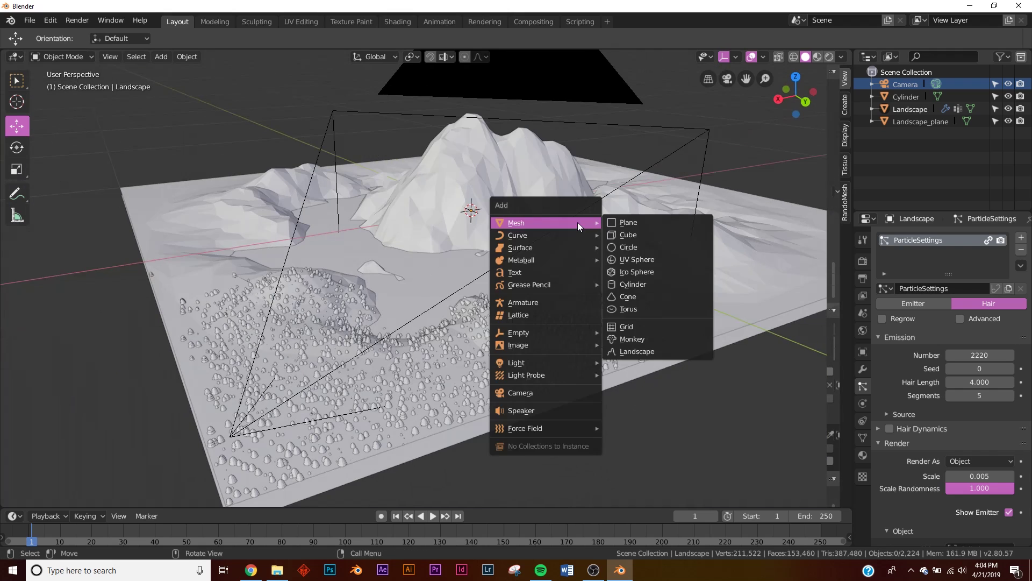
click(637, 272)
key(Tab)
right_click(576, 227)
click(575, 227)
drag(162, 412, 207, 412)
key(Tab)
Step: Shade the ico sphere smooth
right_click(740, 234)
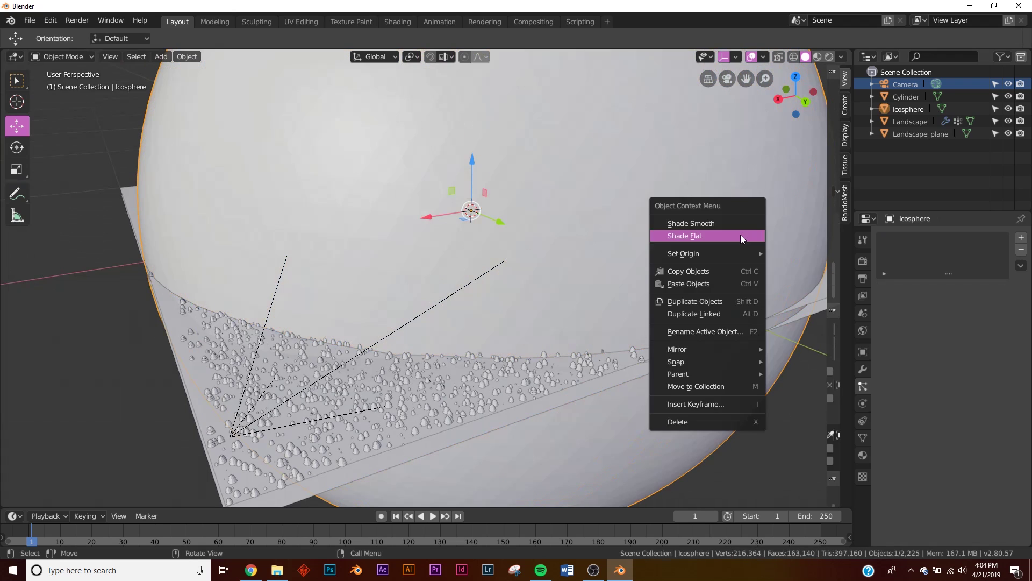
click(740, 234)
right_click(717, 225)
click(714, 213)
Step: Scale the ico sphere to about 0.361 and move it along X past the landscape's edge opposite the camera
scroll(625, 230, down, 6)
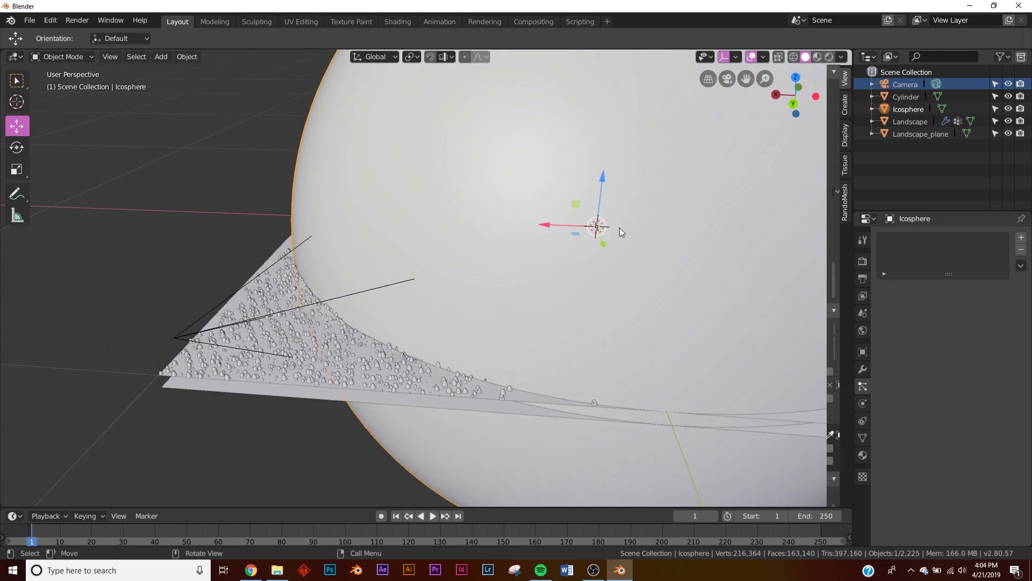
key(s)
click(616, 227)
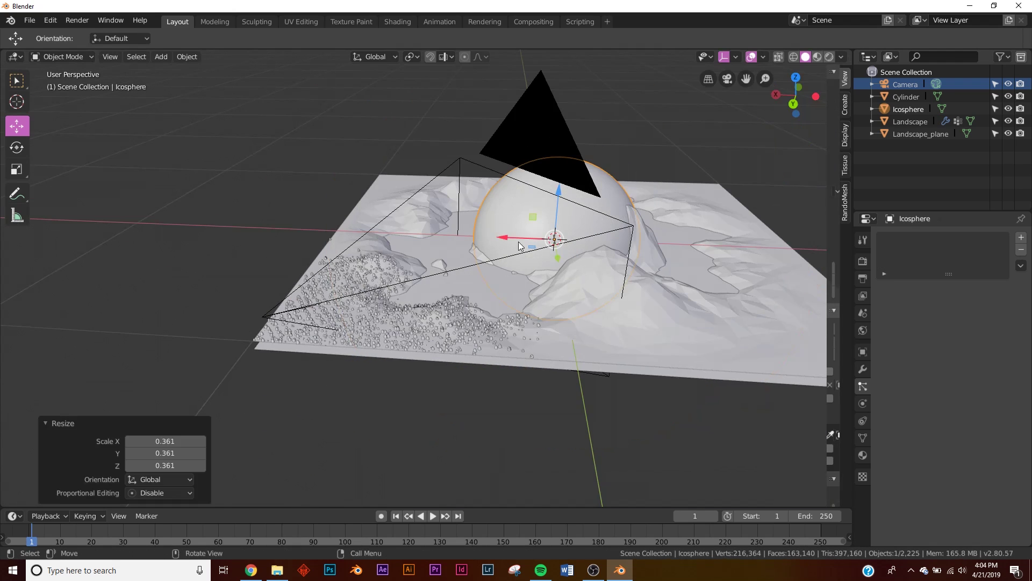
drag(521, 241, 662, 254)
scroll(662, 253, down, 3)
middle_drag(666, 254, 656, 267)
drag(578, 259, 734, 243)
drag(653, 222, 680, 221)
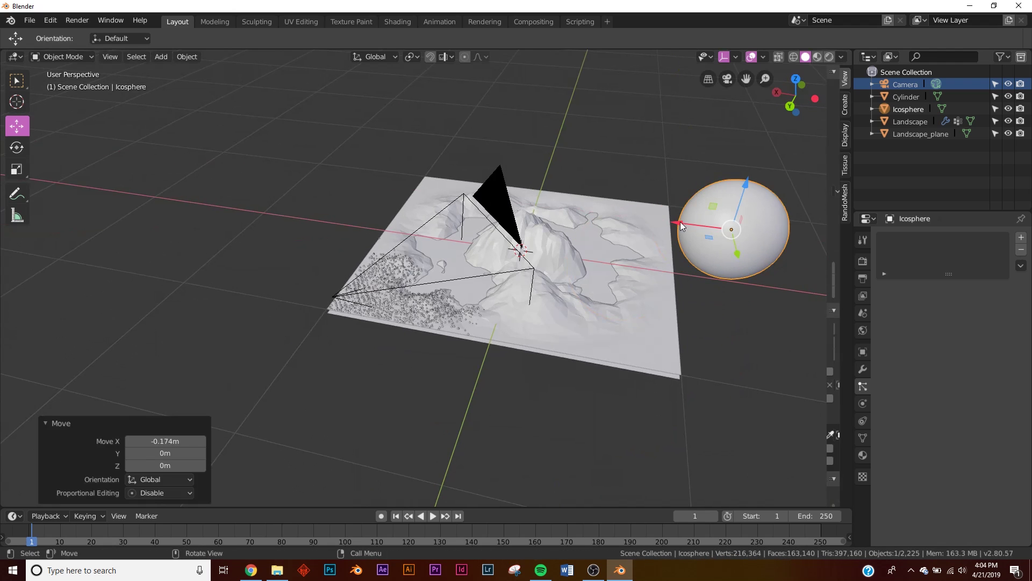
Step: Move the sphere in the camera view so it sits behind the tall mountain
key(KP_0)
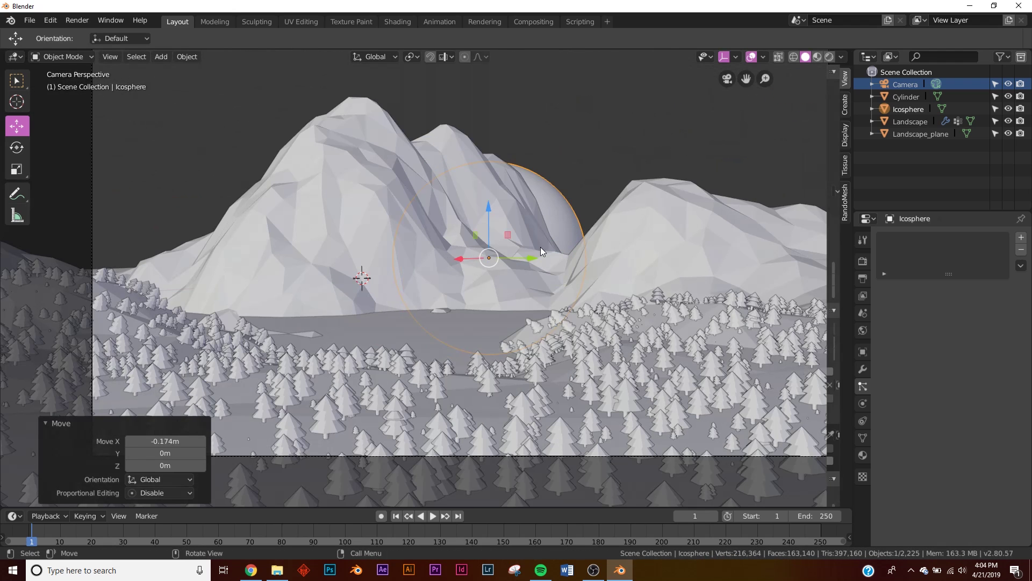
key(g)
click(477, 240)
scroll(478, 241, down, 2)
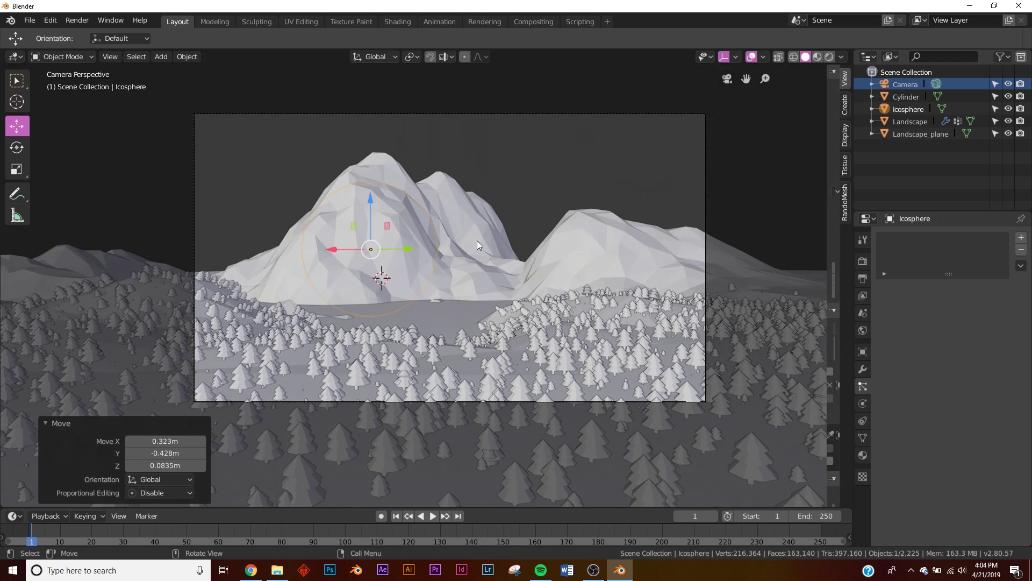
Step: Enlarge the sphere by about 1.834, lower it about 0.029 m and scale it by another 1.024
key(s)
click(603, 213)
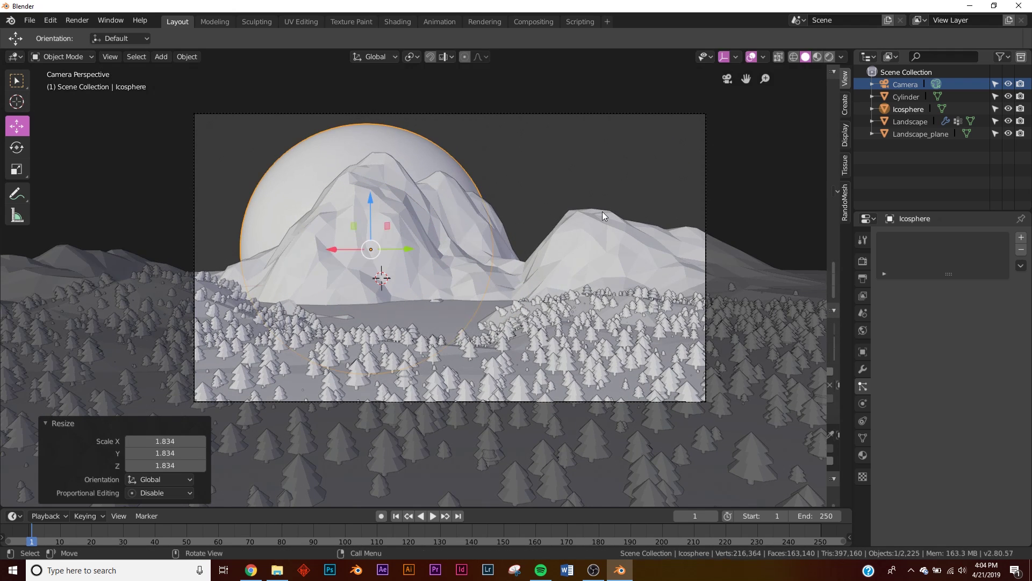
key(s)
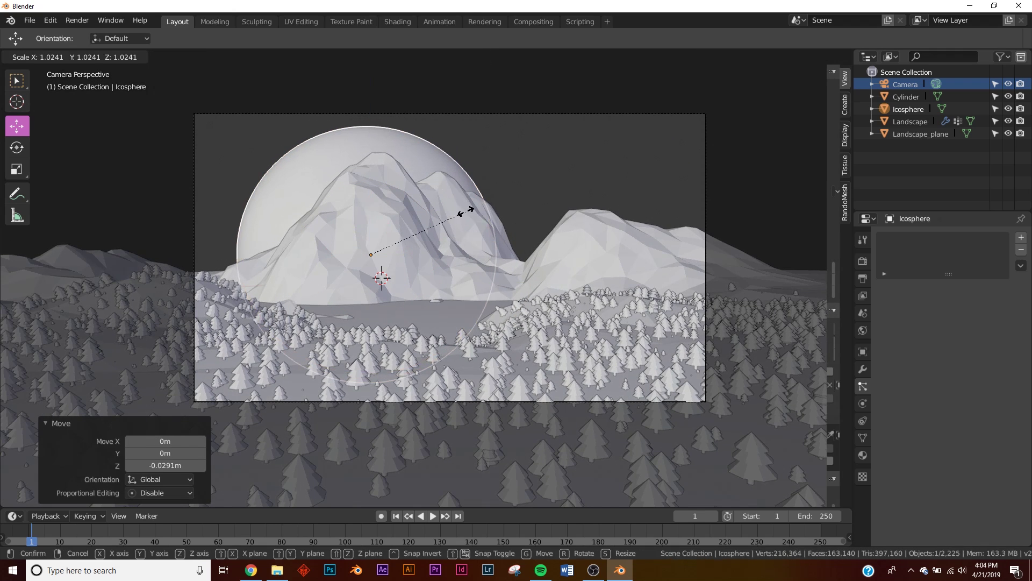
click(504, 250)
scroll(505, 250, up, 1)
scroll(504, 246, up, 2)
Step: Check the sphere's framing in Solid shading and collapse the Resize options
key(z)
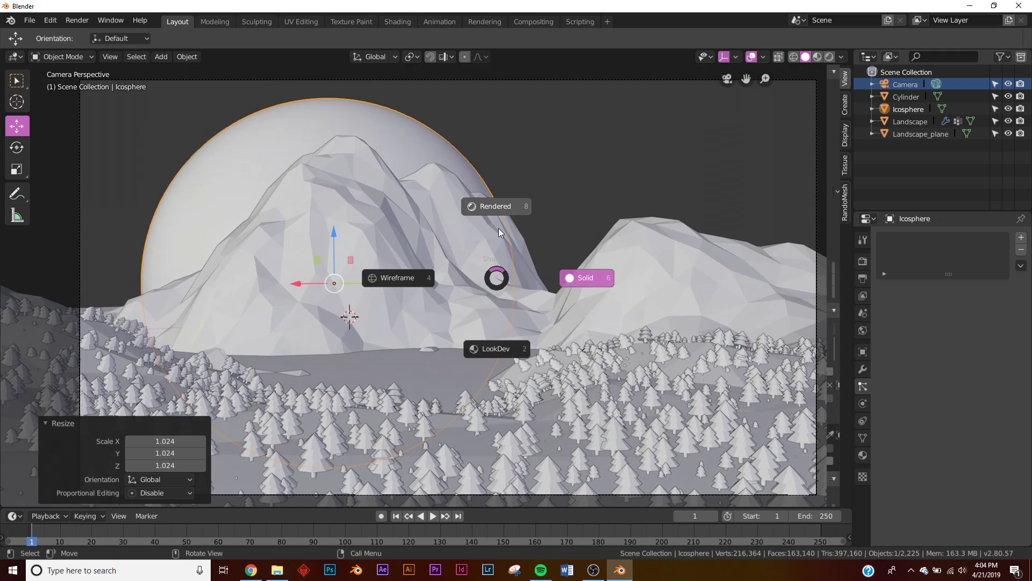
click(598, 290)
scroll(525, 295, down, 2)
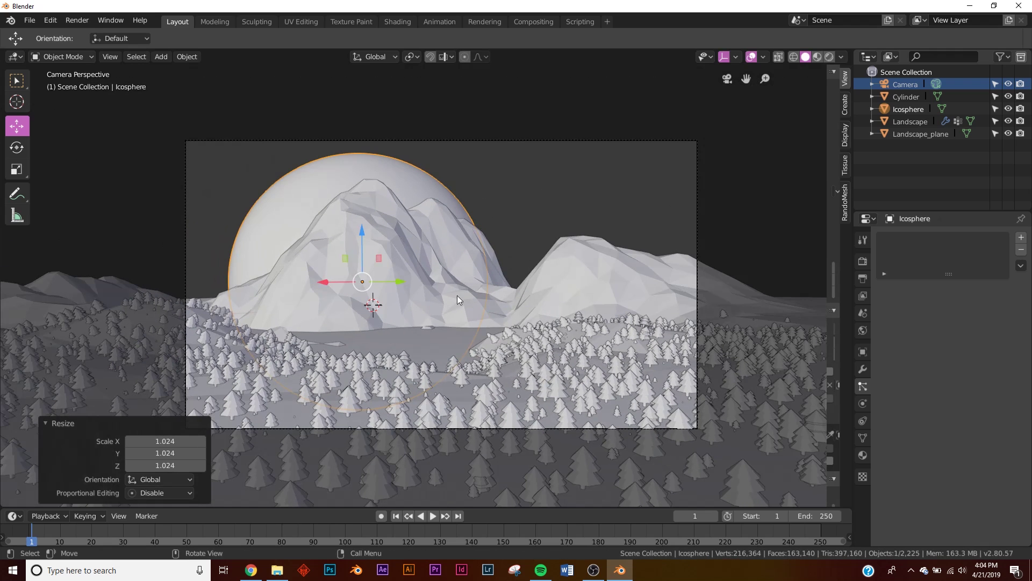
scroll(462, 285, up, 2)
click(60, 423)
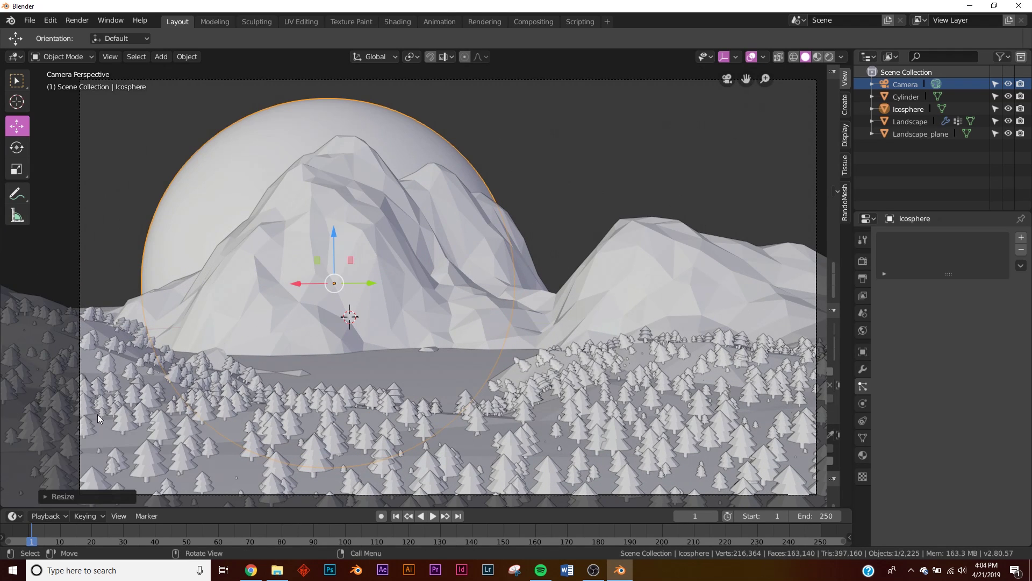
Step: Show the scene's render settings, preview the scene in Rendered shading and change the viewport to LookDev shading
key(z)
click(528, 343)
click(862, 261)
key(z)
click(415, 238)
key(z)
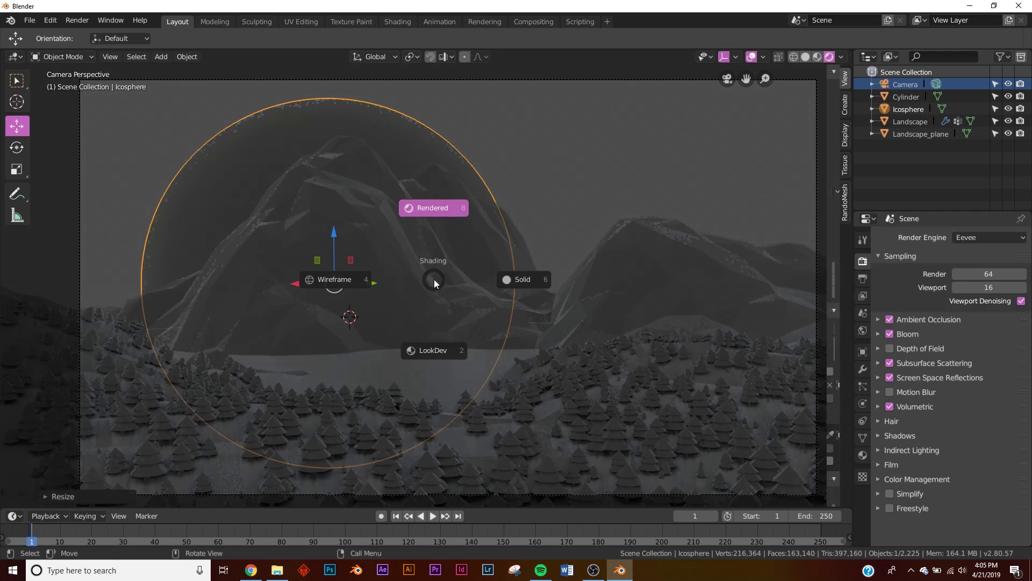
click(433, 350)
Step: Switch the render engine to Cycles and set it back to Eevee
click(995, 239)
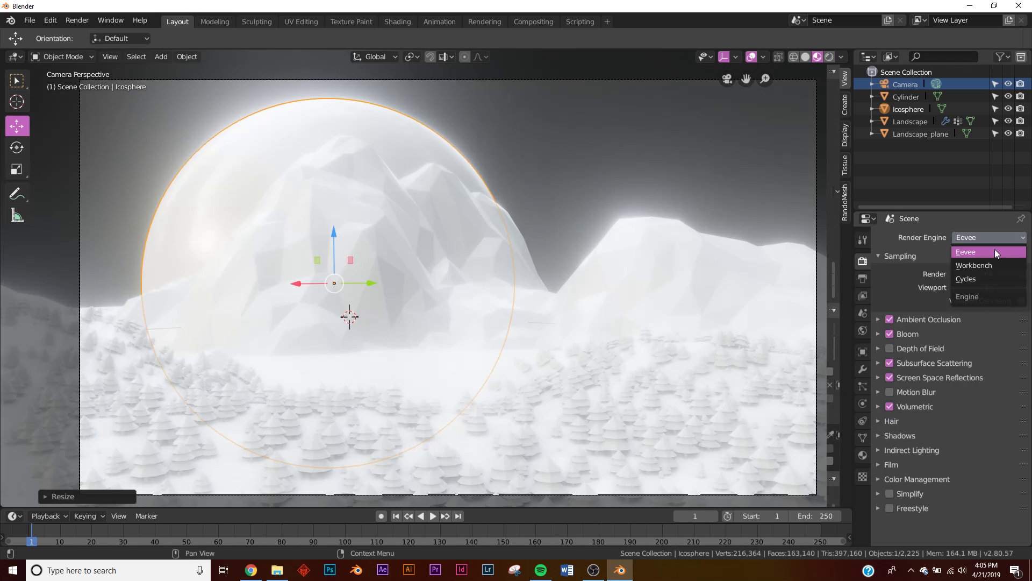
click(979, 280)
click(986, 237)
click(967, 251)
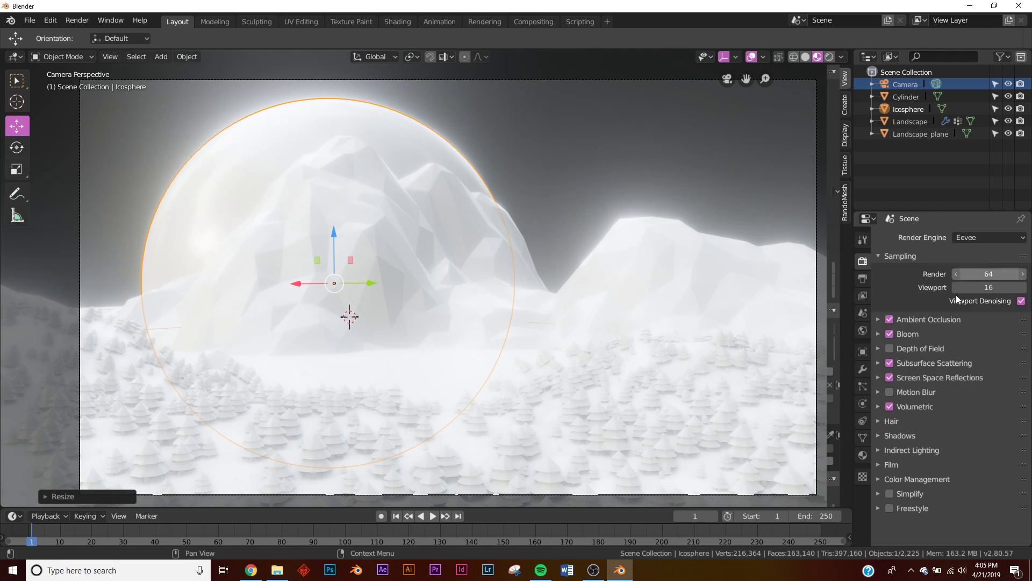
Step: Turn off Bloom in Eevee's render settings
click(890, 333)
middle_drag(476, 188, 508, 218)
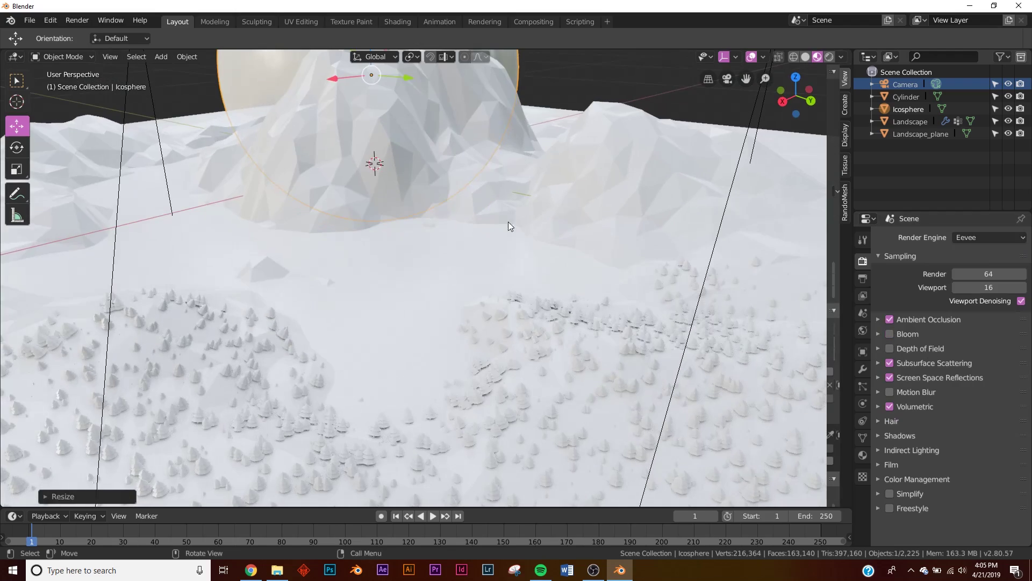
Step: Give the landscape a new material with a medium green base color
click(570, 192)
middle_drag(604, 186, 489, 185)
key(KP_0)
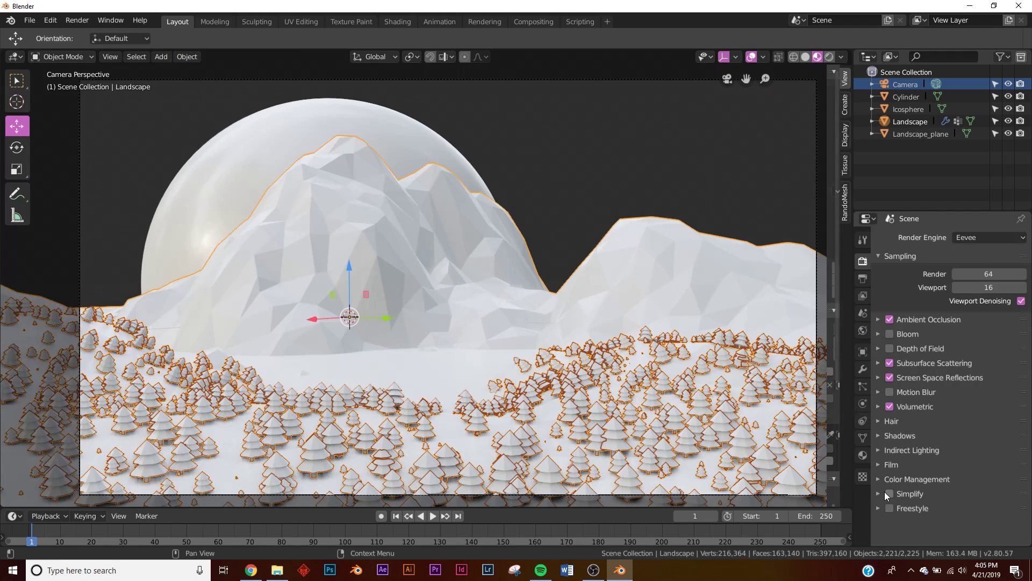
click(863, 456)
click(966, 290)
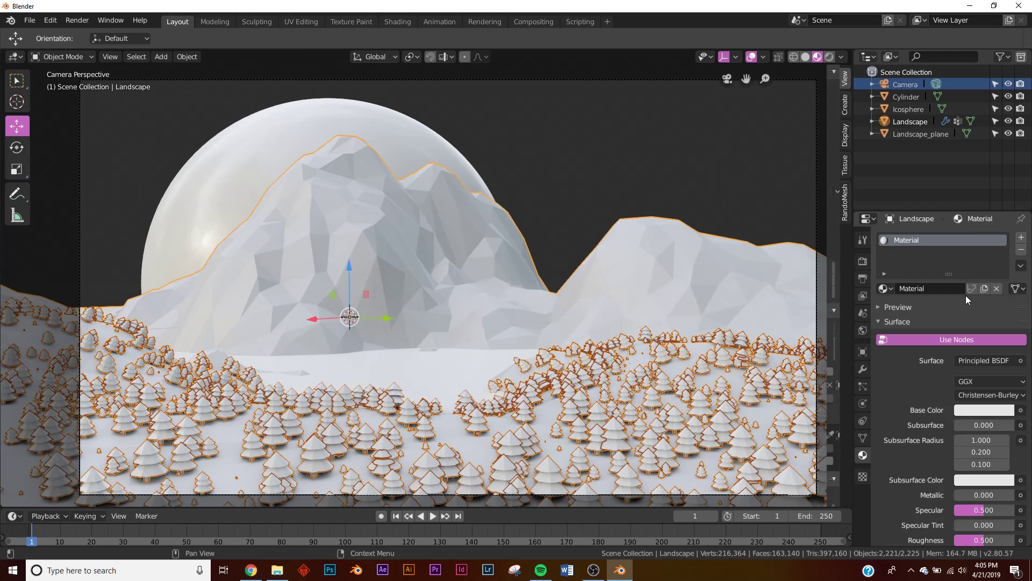
click(983, 411)
drag(975, 289, 932, 266)
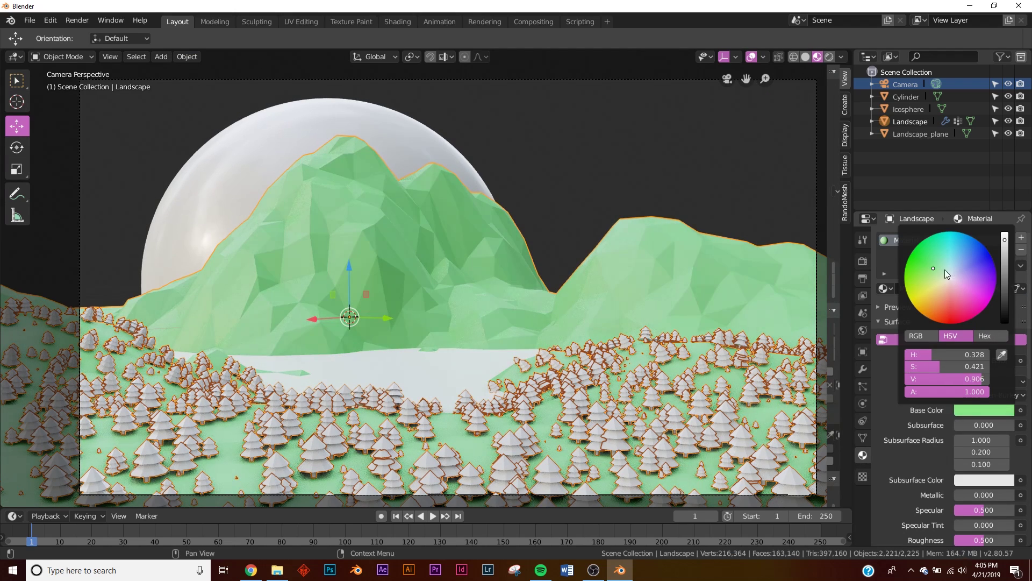
drag(1004, 240, 1005, 278)
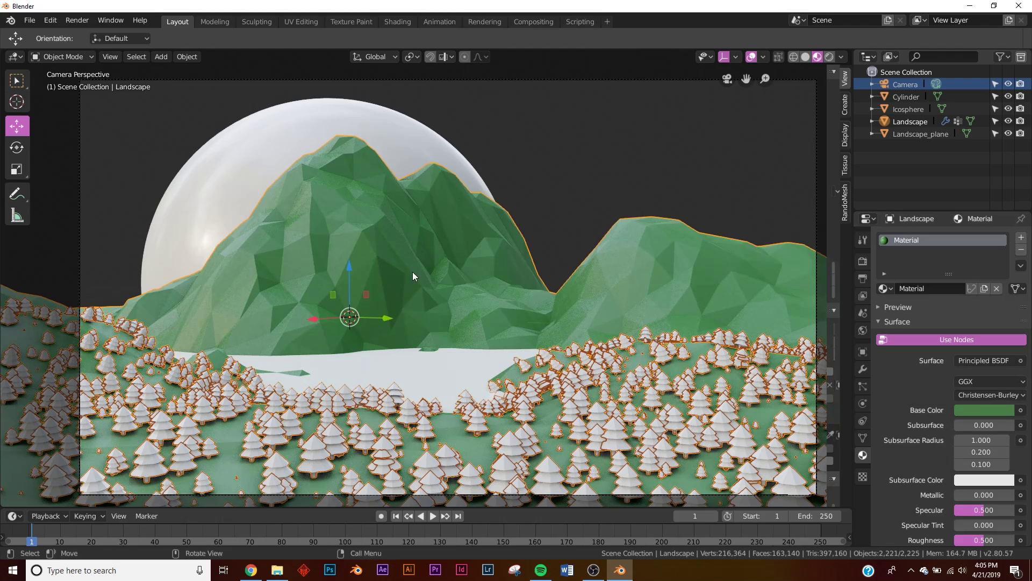
Step: Enter Edit Mode on the landscape and replace the foreground face selection with a single face on the central mountain
mouse_move(424, 279)
middle_down()
mouse_move(431, 262)
mouse_move(433, 287)
middle_up()
key(Tab)
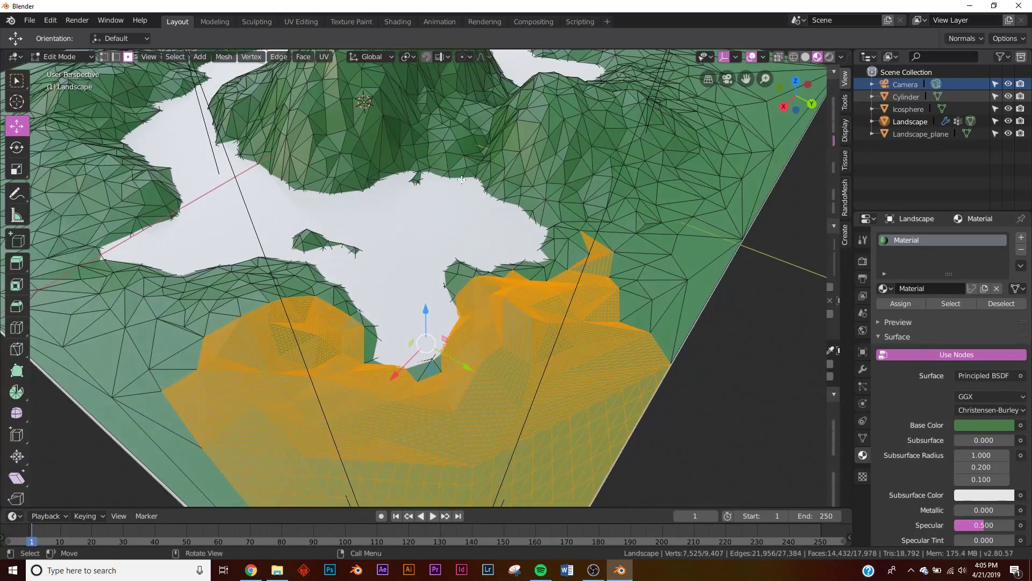
scroll(514, 148, down, 1)
shift+middle_drag(535, 145, 547, 294)
click(547, 294)
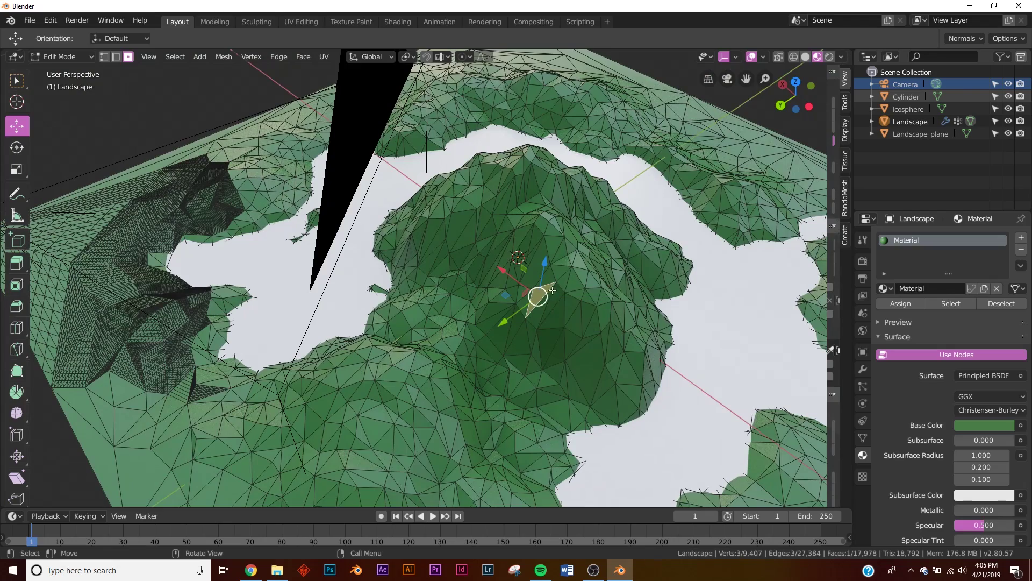
middle_drag(540, 200, 547, 180)
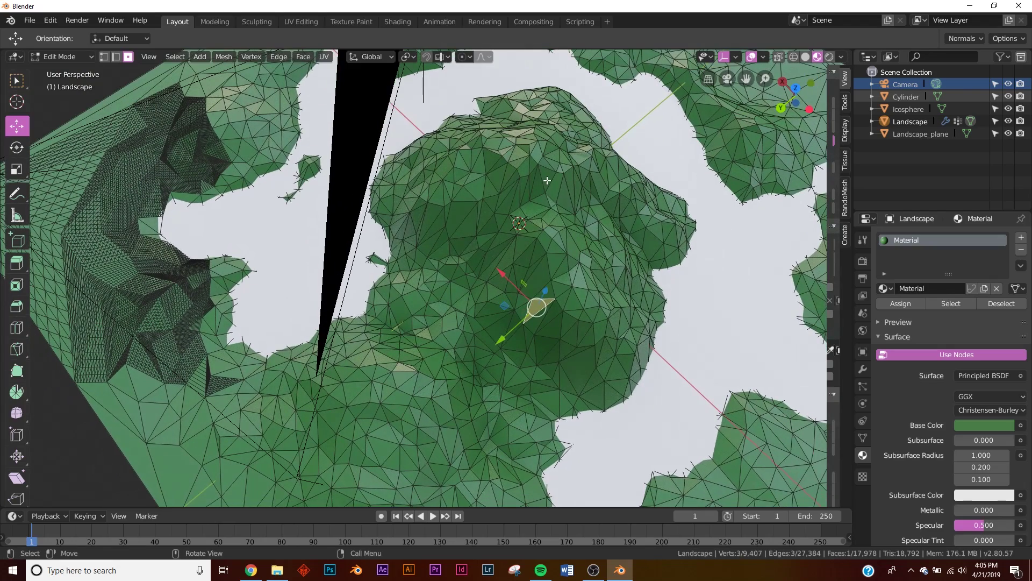
mouse_move(569, 287)
middle_down()
mouse_move(536, 223)
mouse_move(516, 220)
middle_up()
Step: Circle-select the faces on the first flank of the central mountain down to the lake edge
key(c)
mouse_move(527, 369)
mouse_down()
mouse_move(662, 339)
mouse_move(558, 390)
mouse_up()
right_click(559, 391)
middle_drag(530, 356, 553, 356)
key(c)
mouse_move(531, 366)
mouse_down()
mouse_move(532, 311)
mouse_move(559, 293)
mouse_up()
right_click(570, 298)
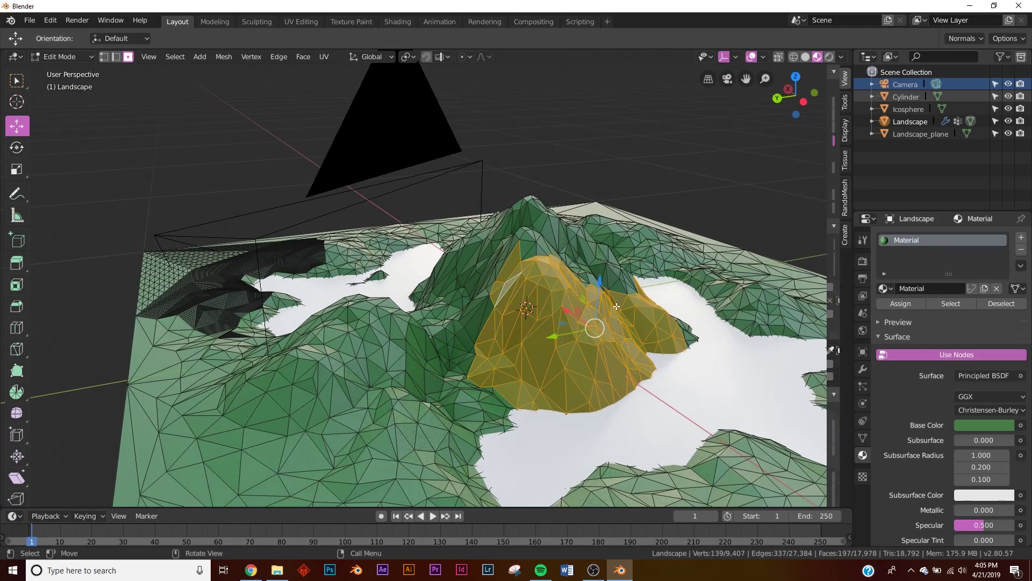
Step: Extend the circle selection around the central mountain's adjoining flank, down to the waterline
middle_drag(617, 307, 518, 324)
key(c)
mouse_move(500, 361)
mouse_down()
mouse_move(436, 376)
mouse_move(440, 346)
mouse_up()
right_click(447, 344)
scroll(511, 379, down, 2)
key(c)
mouse_move(511, 379)
mouse_down()
mouse_move(484, 413)
mouse_move(581, 371)
mouse_move(591, 383)
mouse_up()
right_click(591, 384)
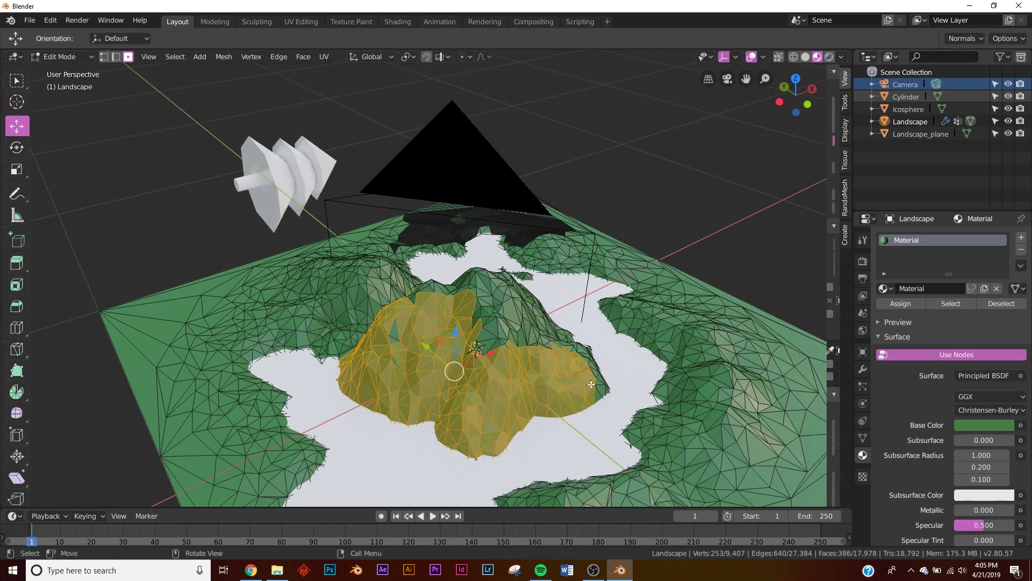
Step: Circle-select the remaining faces so the whole central mountain is selected, and check the selection in camera view
middle_drag(591, 384, 355, 403)
key(c)
drag(339, 408, 403, 371)
right_click(403, 371)
middle_drag(403, 370, 365, 376)
key(c)
drag(366, 376, 408, 301)
mouse_move(409, 301)
middle_down()
mouse_move(412, 342)
mouse_move(392, 344)
middle_up()
key(c)
mouse_move(328, 339)
mouse_down()
mouse_move(385, 298)
mouse_move(376, 269)
mouse_up()
right_click(376, 268)
key(KP_0)
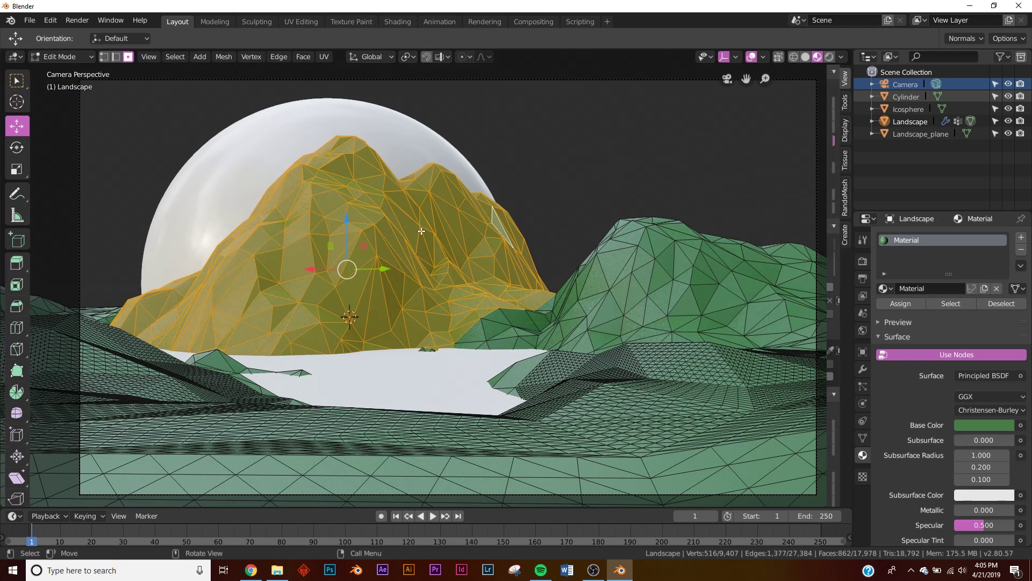
Step: Add a second material with a mid-gray base color, assign it to the selected mountain faces and return to Object Mode
click(1019, 237)
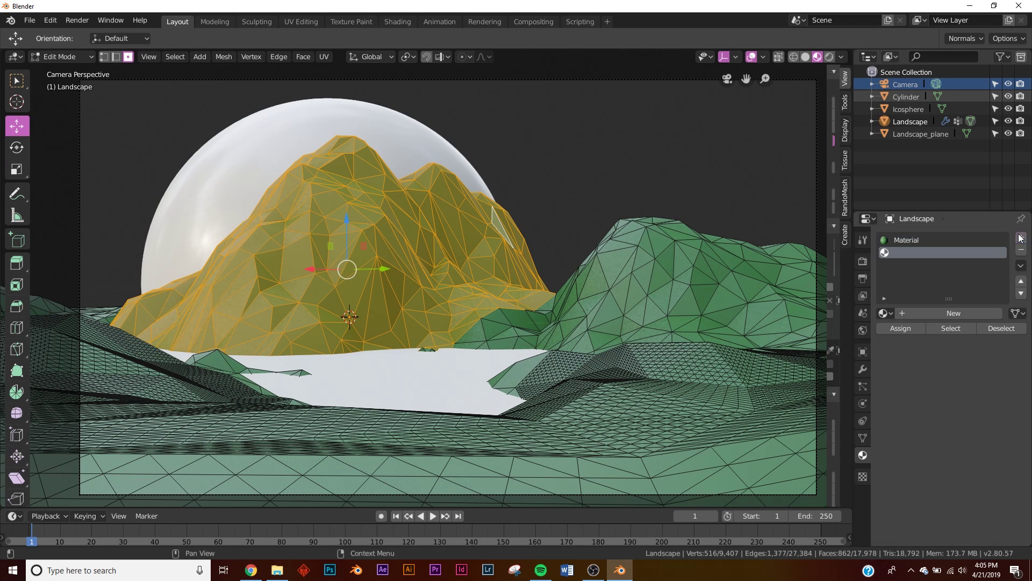
click(950, 314)
click(978, 449)
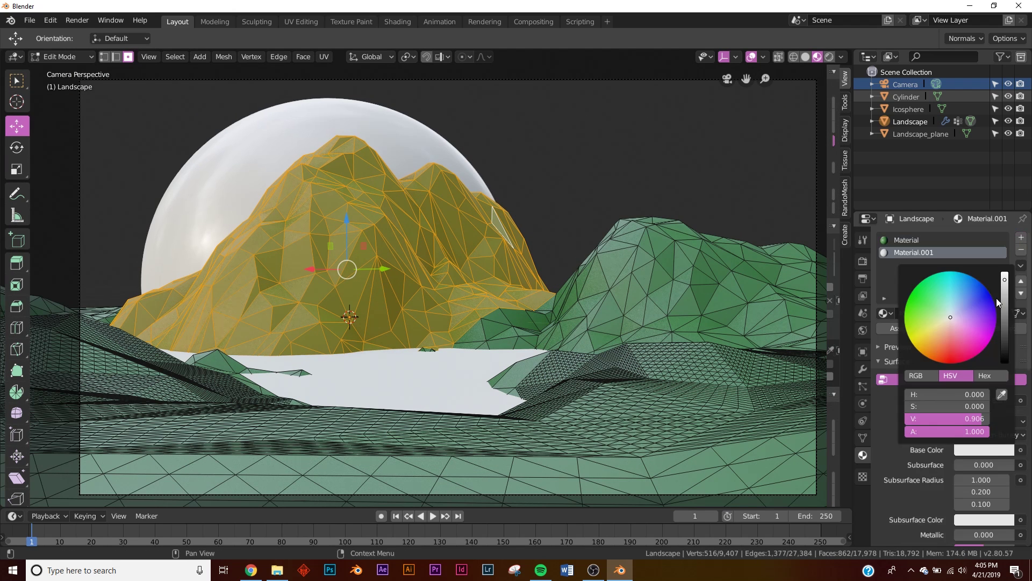
drag(1003, 291, 1003, 314)
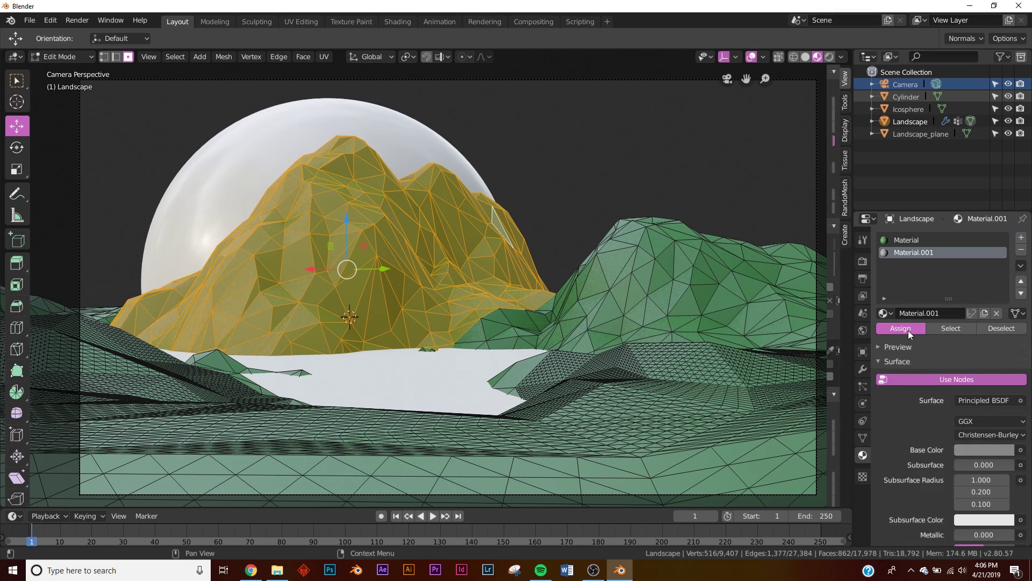
click(909, 329)
key(Tab)
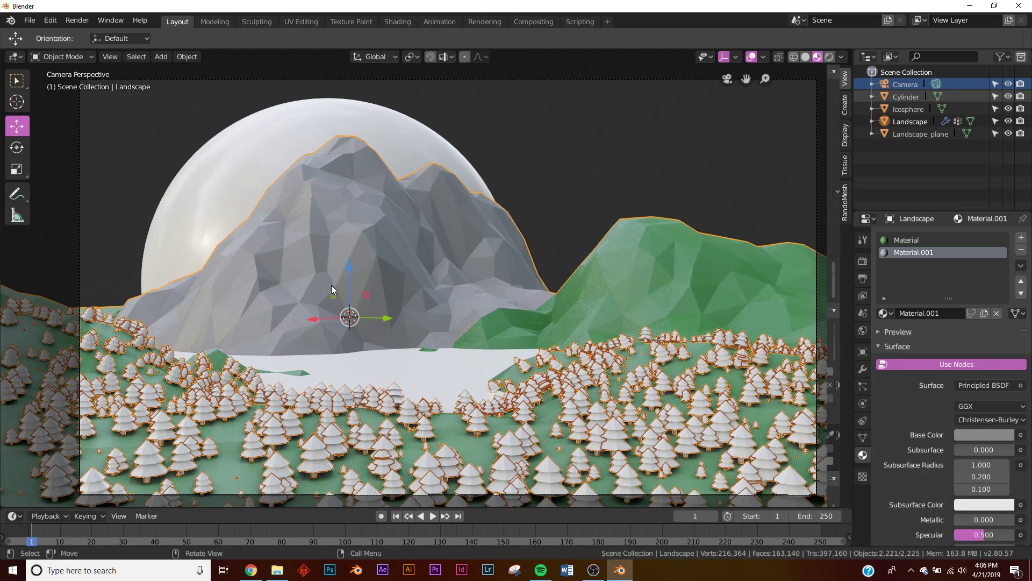
Step: In Edit Mode, circle-select the faces around the gray mountain's summit, leaving out the stray face on its side
key(Tab)
middle_drag(398, 214, 394, 225)
click(391, 201)
middle_drag(519, 162, 475, 211)
key(c)
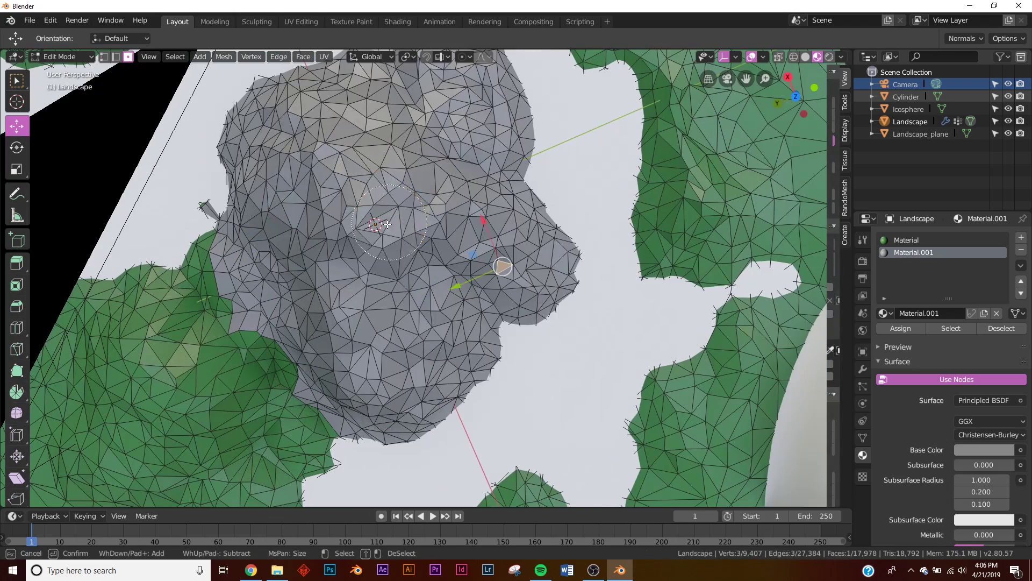
mouse_move(386, 225)
mouse_down()
mouse_move(377, 193)
mouse_move(430, 237)
mouse_move(366, 233)
mouse_up()
key(Escape)
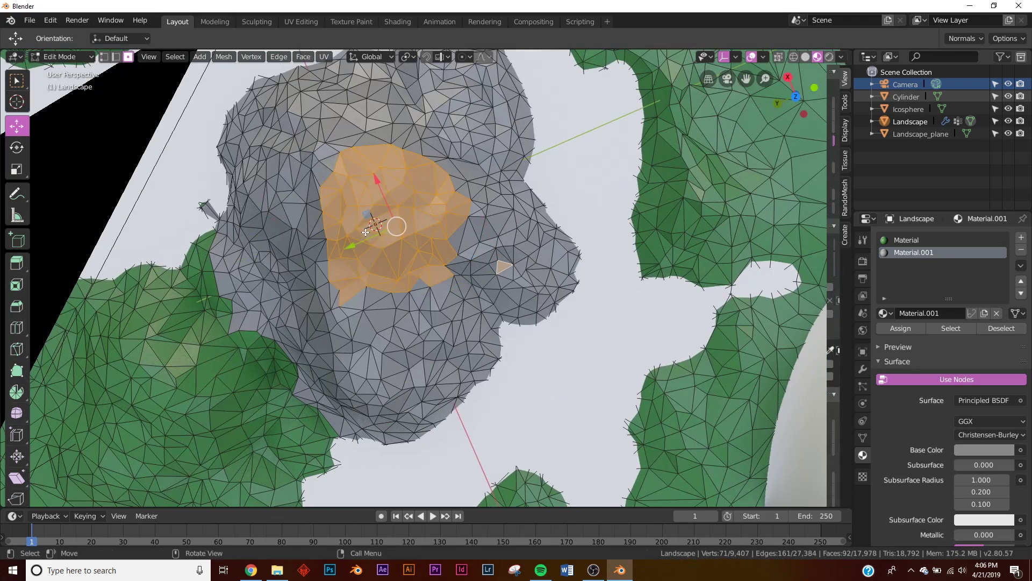
shift+click(506, 264)
key(KP_0)
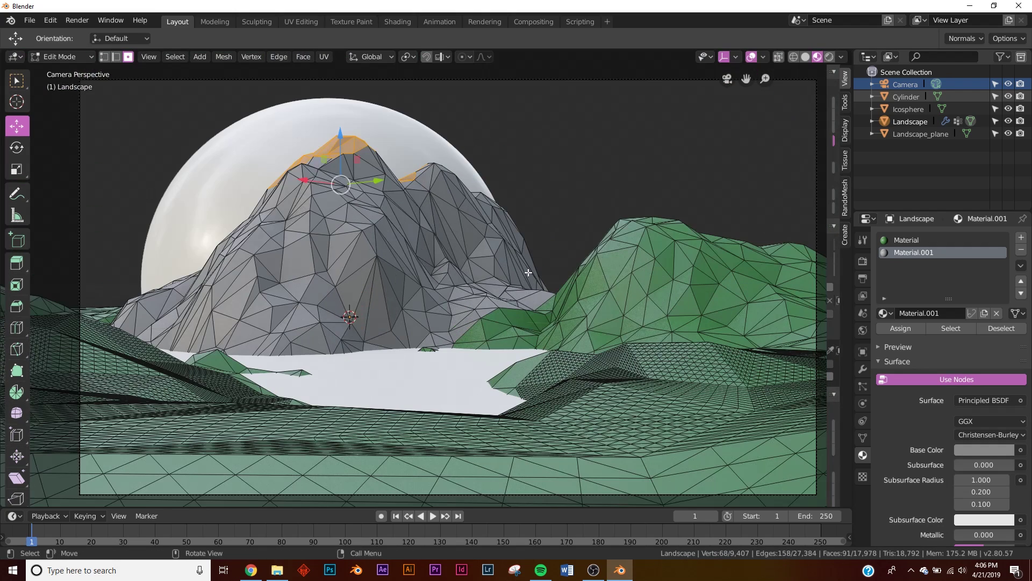
Step: Extend the circle selection from the camera view over both peaks and the upper slopes to form a snow cap
key(c)
mouse_move(352, 178)
mouse_down()
mouse_move(301, 177)
mouse_move(409, 177)
mouse_move(476, 155)
mouse_move(473, 212)
mouse_move(494, 224)
mouse_move(479, 282)
mouse_move(441, 236)
mouse_move(351, 171)
mouse_up()
right_click(309, 168)
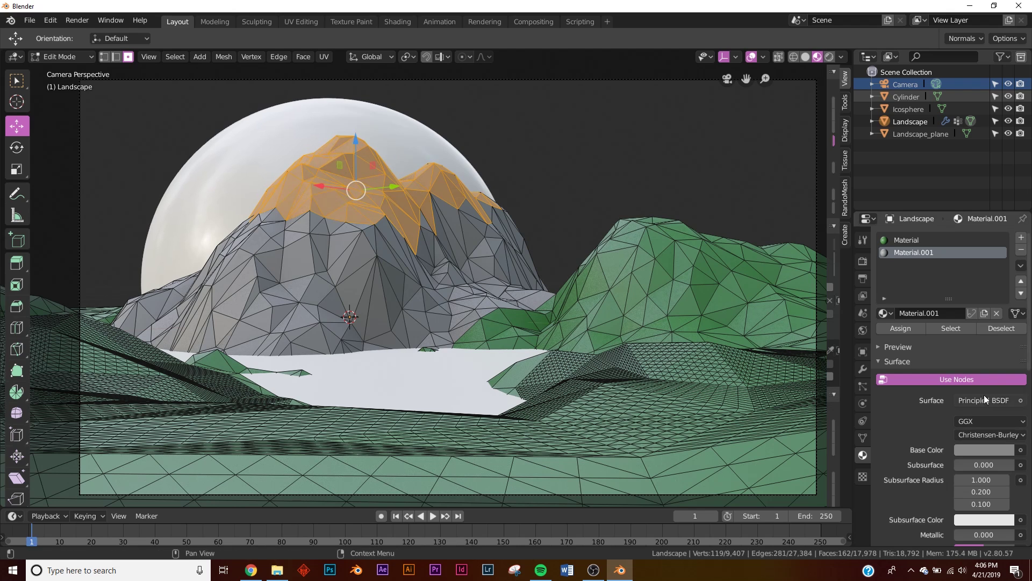
Step: Add a third material with a pure white base color, assign it to the selected peak faces and return to Object Mode
click(1021, 238)
click(937, 315)
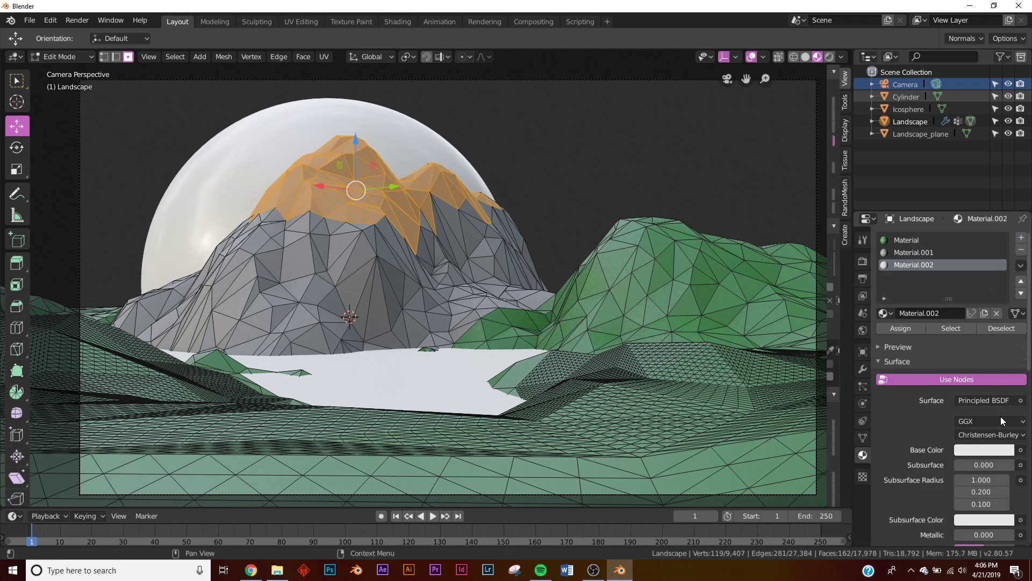
click(991, 448)
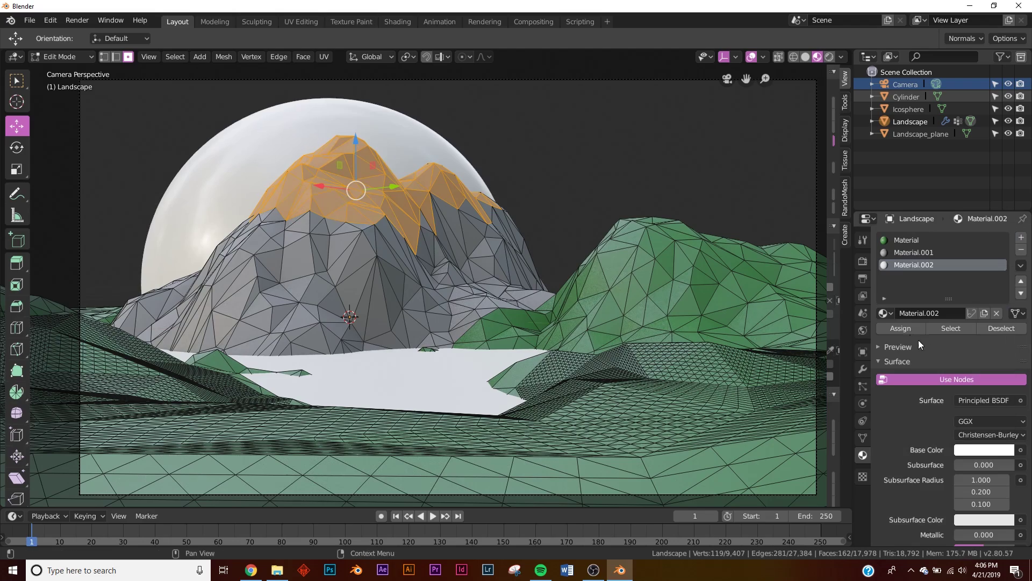
click(901, 333)
key(Tab)
middle_drag(531, 258, 318, 270)
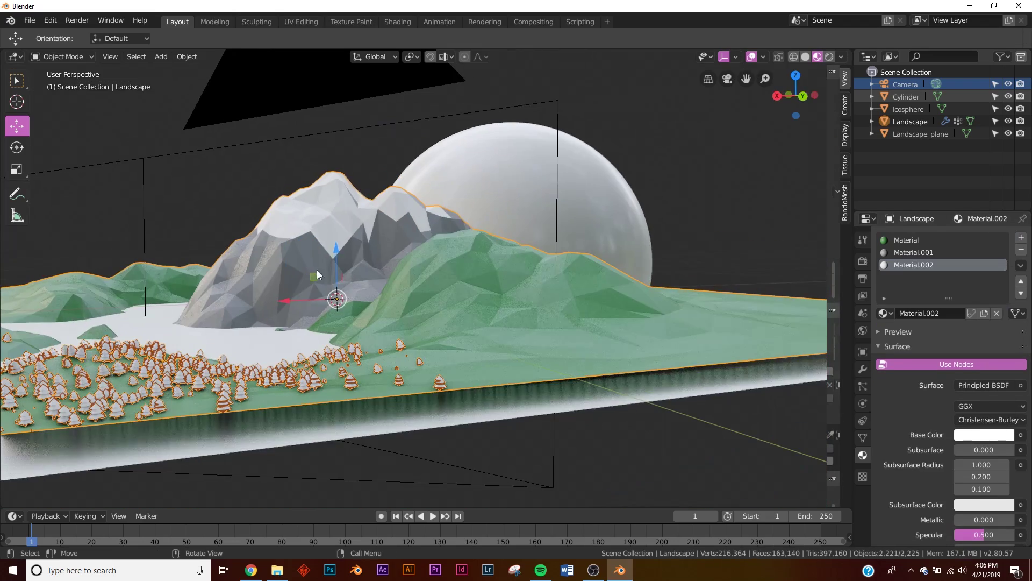
key(KP_0)
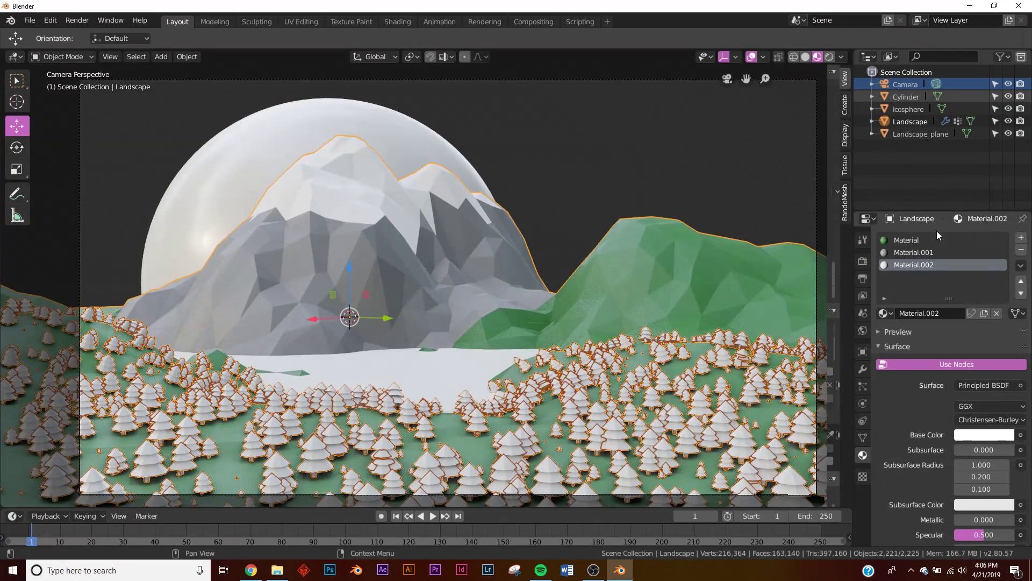
Step: Darken the landscape's green base color to value 0.297 and the mountain's gray base color to value 0.378
click(905, 240)
click(988, 433)
drag(1005, 307, 1005, 322)
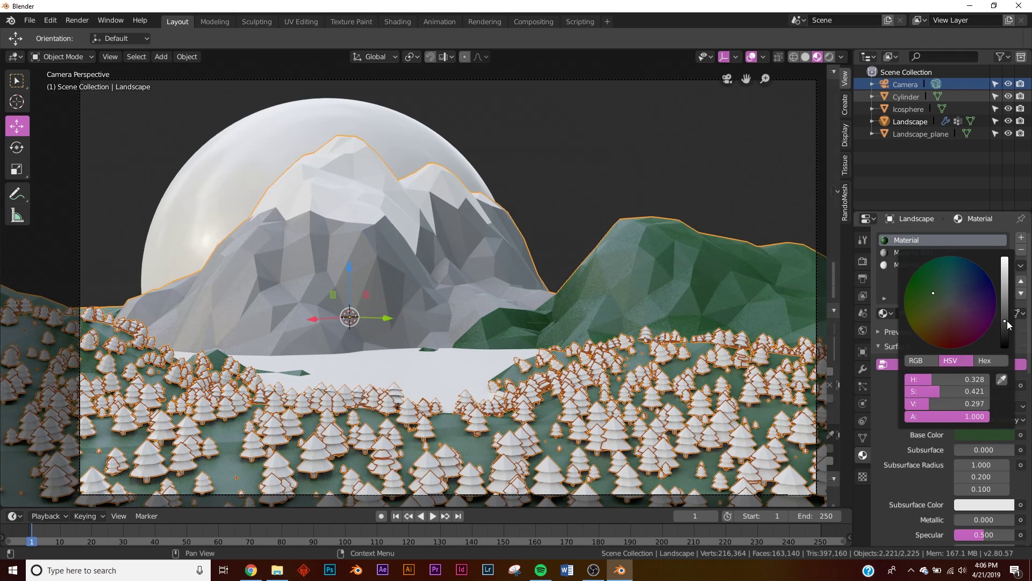
click(913, 252)
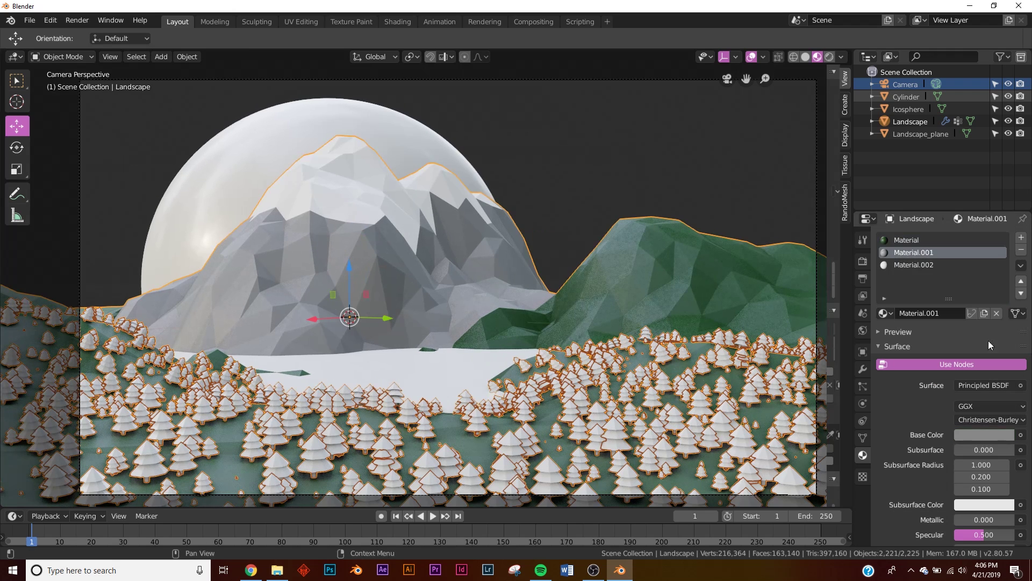
click(969, 435)
drag(1005, 304, 1005, 327)
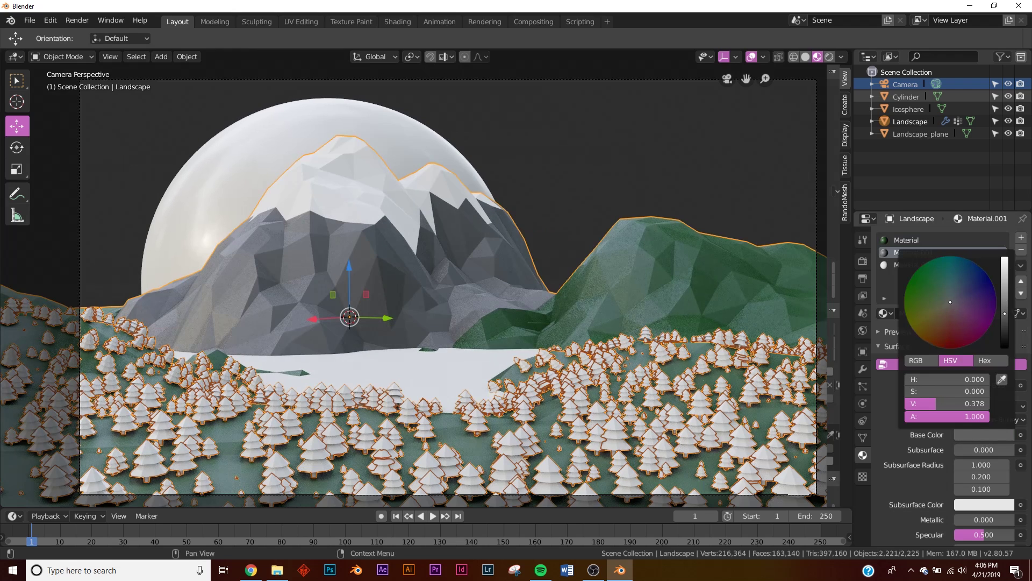
Step: Give the sphere behind the mountain a new Emission material with strength 10 and an orange color
click(263, 144)
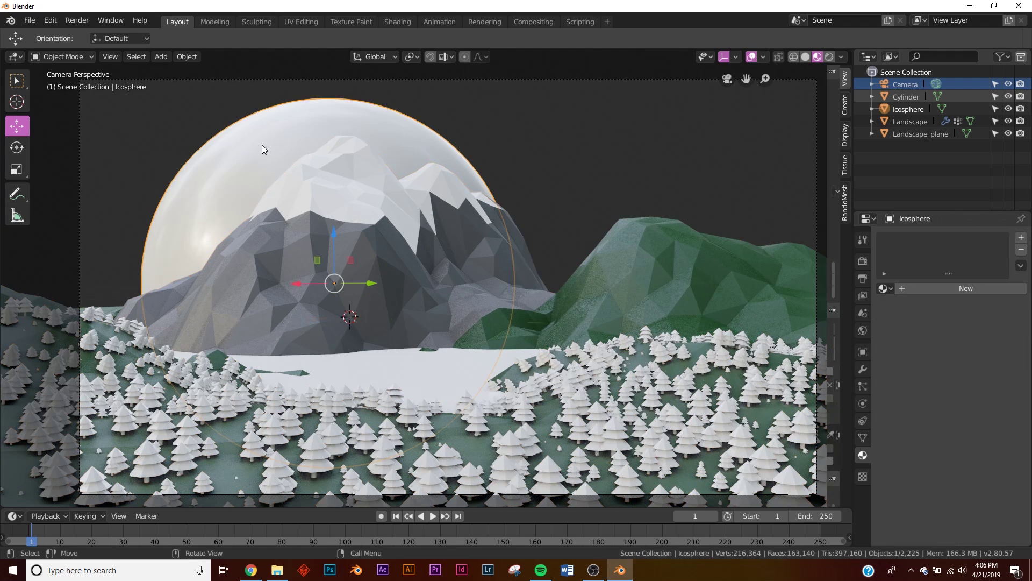
click(964, 285)
click(989, 362)
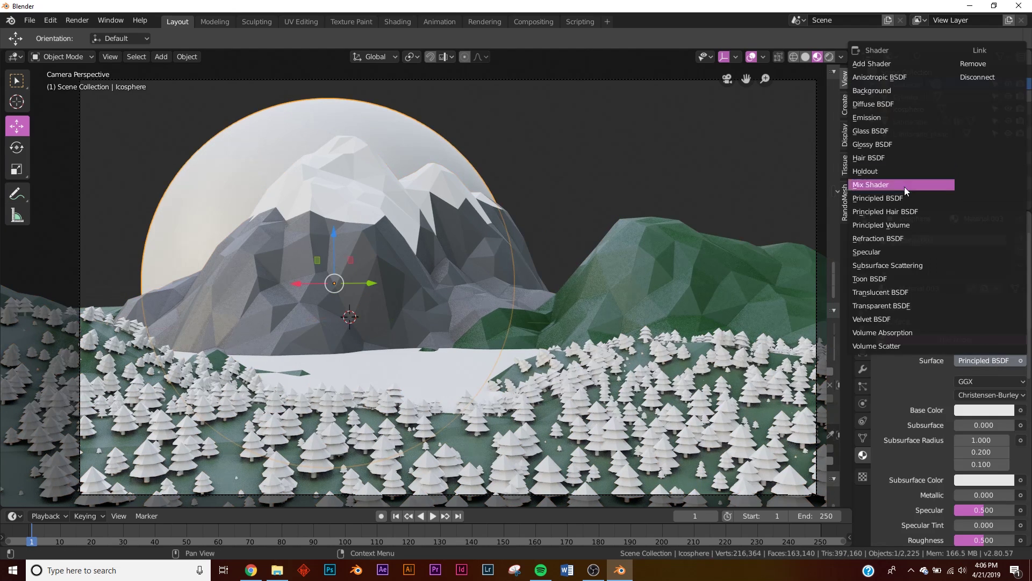
click(903, 124)
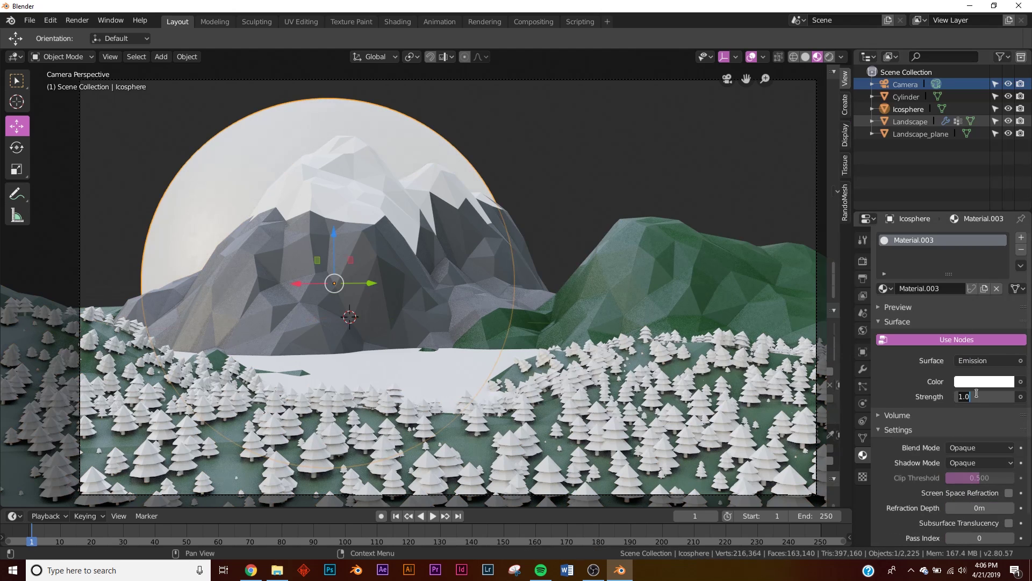
text(0)
key(Return)
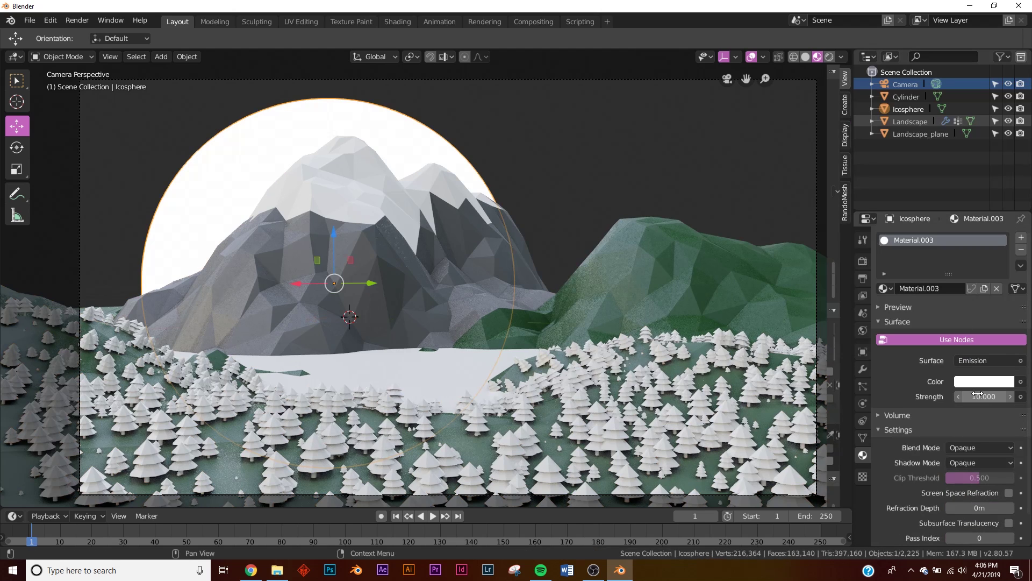
click(983, 382)
drag(950, 293, 971, 288)
Step: Give the source pine tree a new material with a dark green base color
key(KP_0)
scroll(670, 393, down, 8)
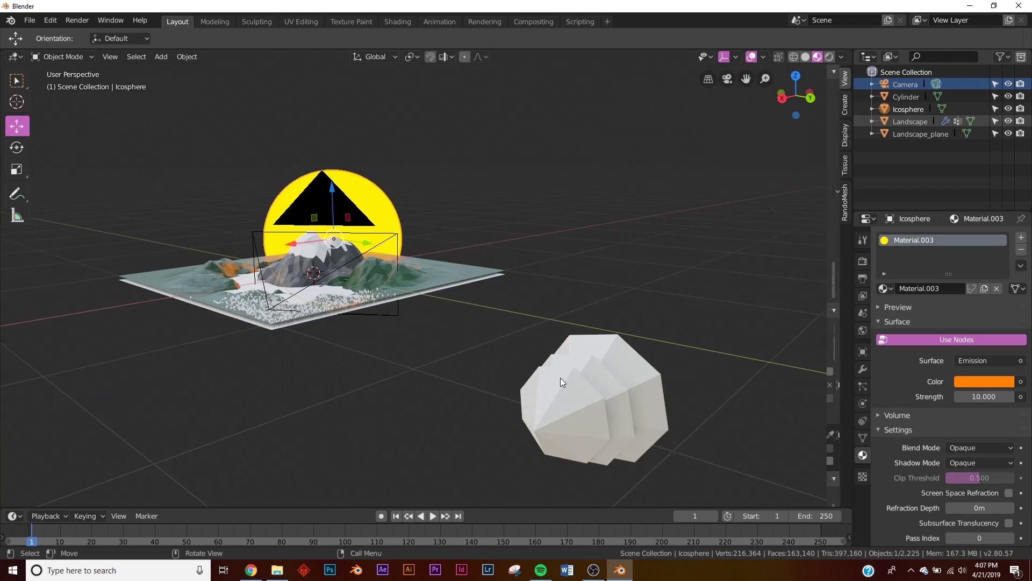
click(594, 398)
click(968, 289)
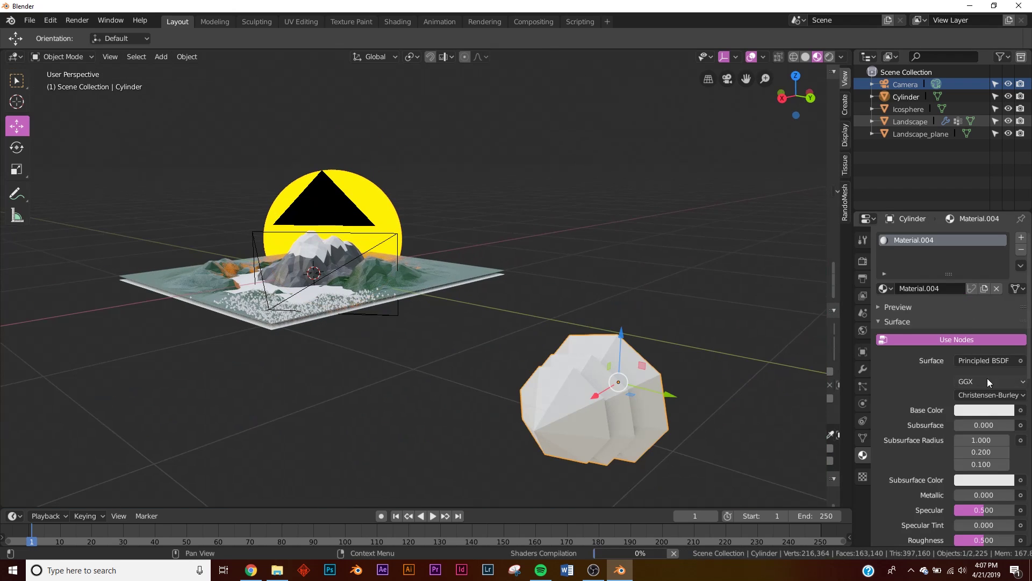
click(983, 410)
drag(950, 272, 934, 264)
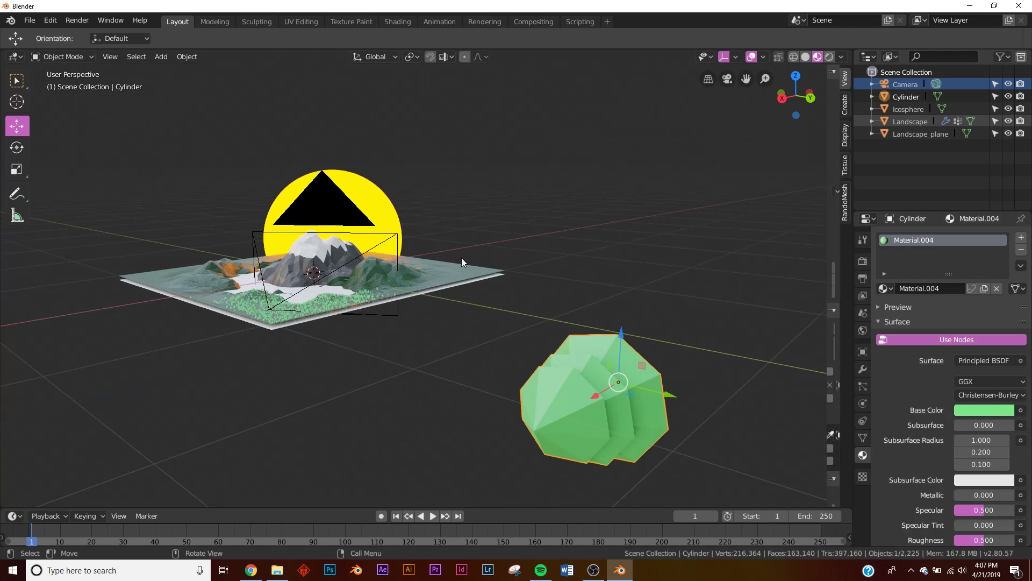
click(992, 410)
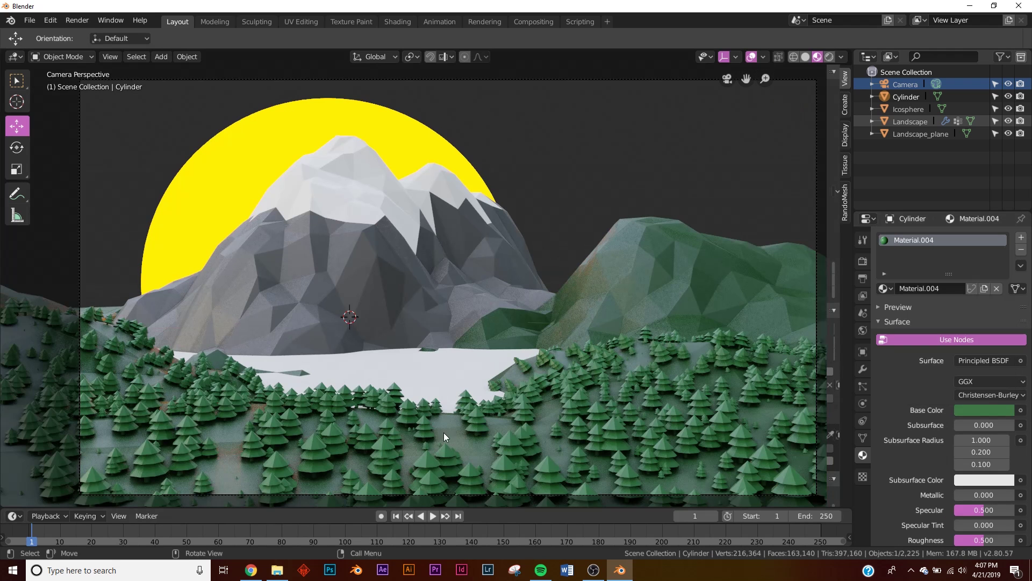
Step: Give the lake plane a new material with roughness 0 and transmission 1.000
click(450, 367)
middle_drag(449, 366, 484, 329)
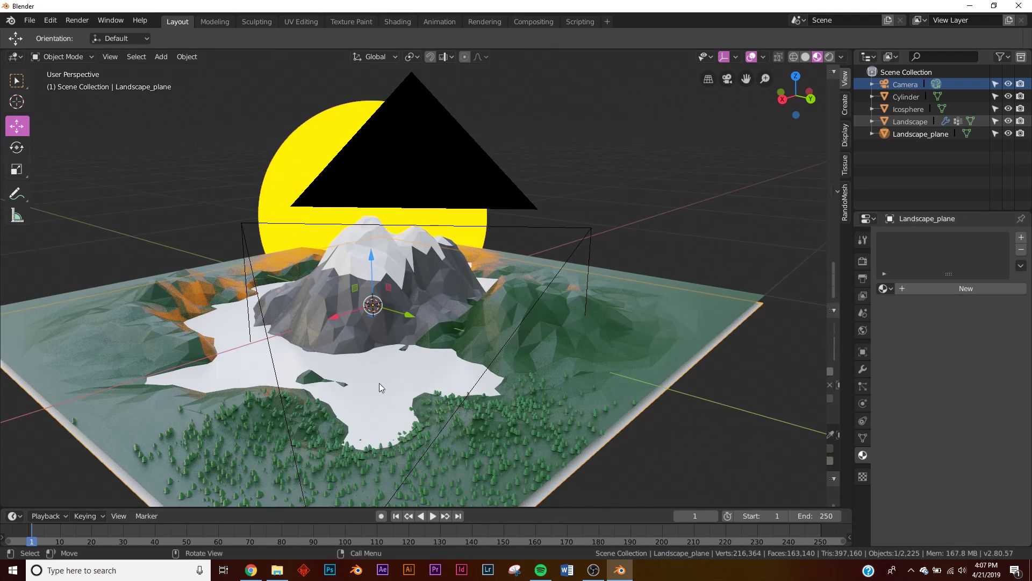
click(981, 289)
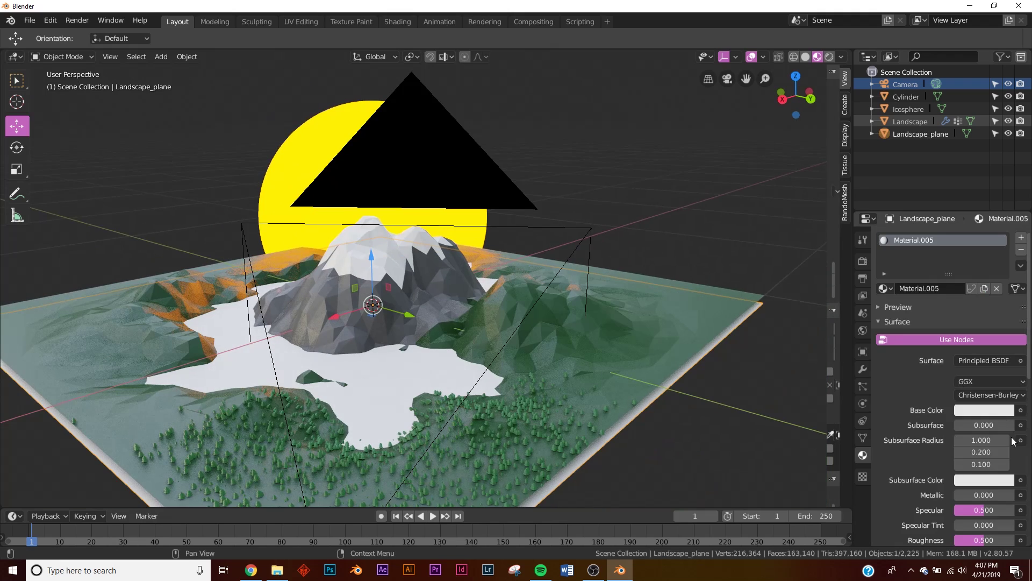
scroll(1011, 437, down, 10)
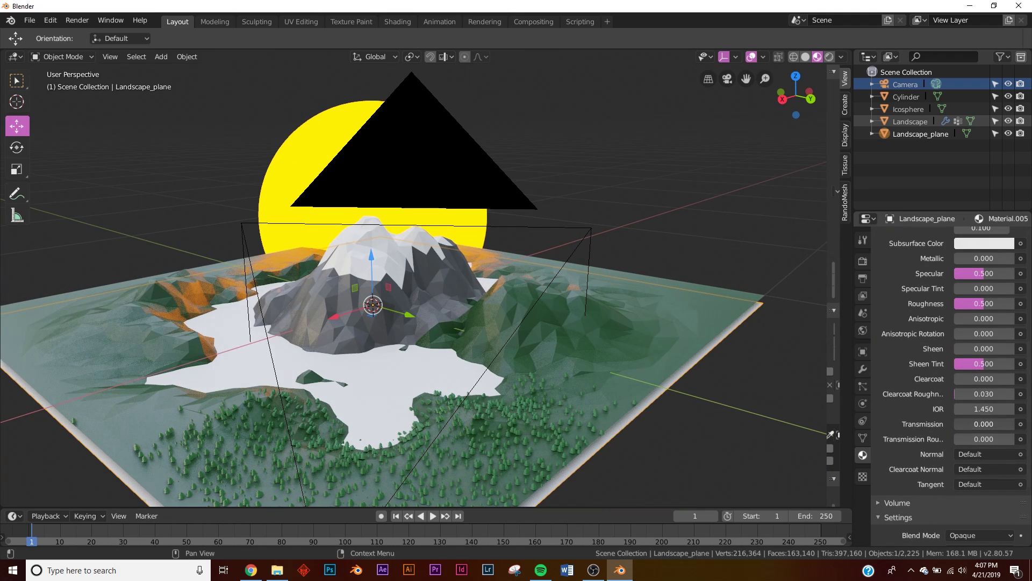
middle_drag(433, 366, 449, 347)
drag(982, 304, 955, 305)
middle_drag(517, 319, 504, 327)
key(KP_0)
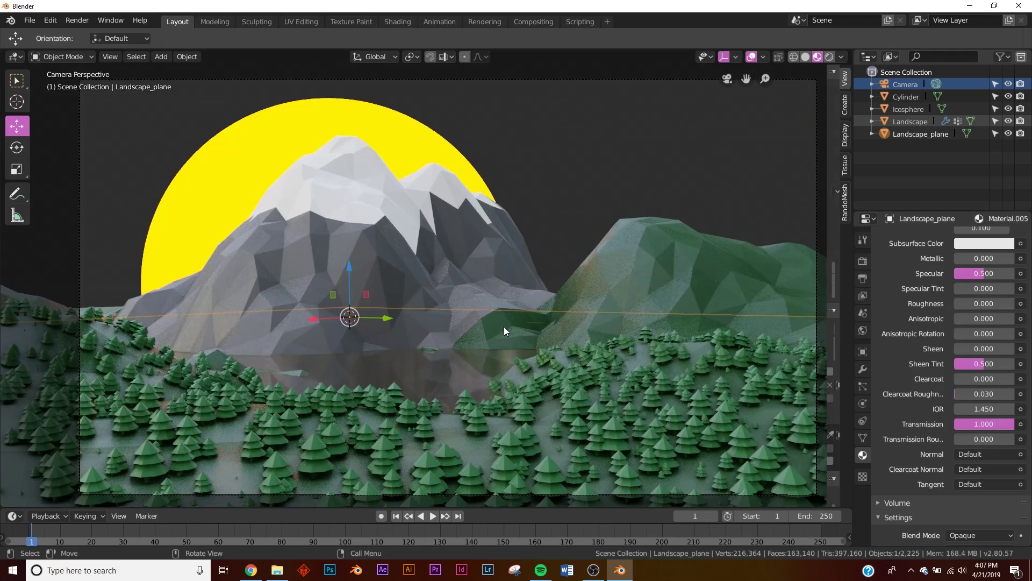
Step: Subdivide the lake plane with 100 cuts and raise the fractal value to ripple its surface
middle_drag(502, 284, 498, 302)
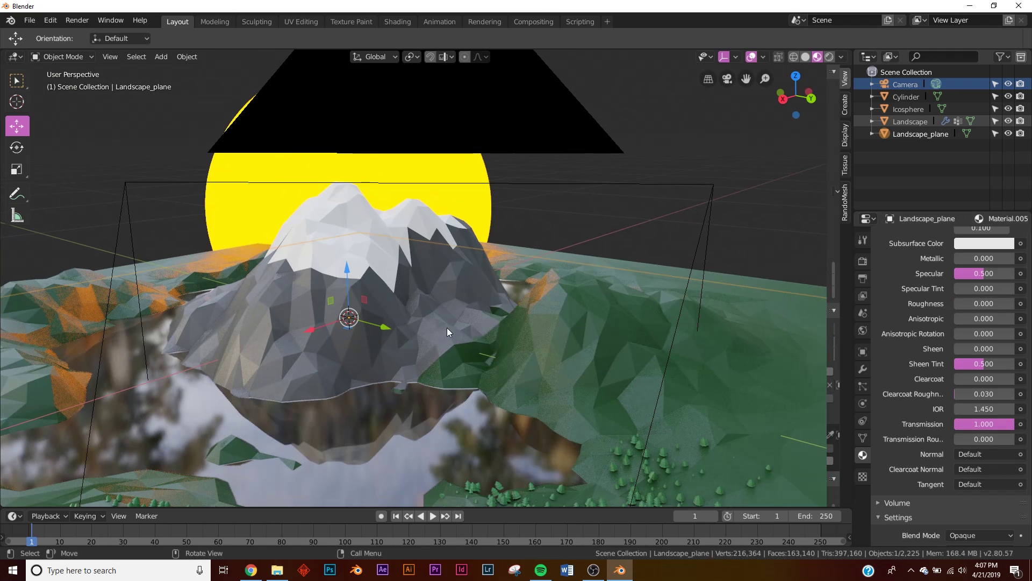
key(Tab)
right_click(532, 220)
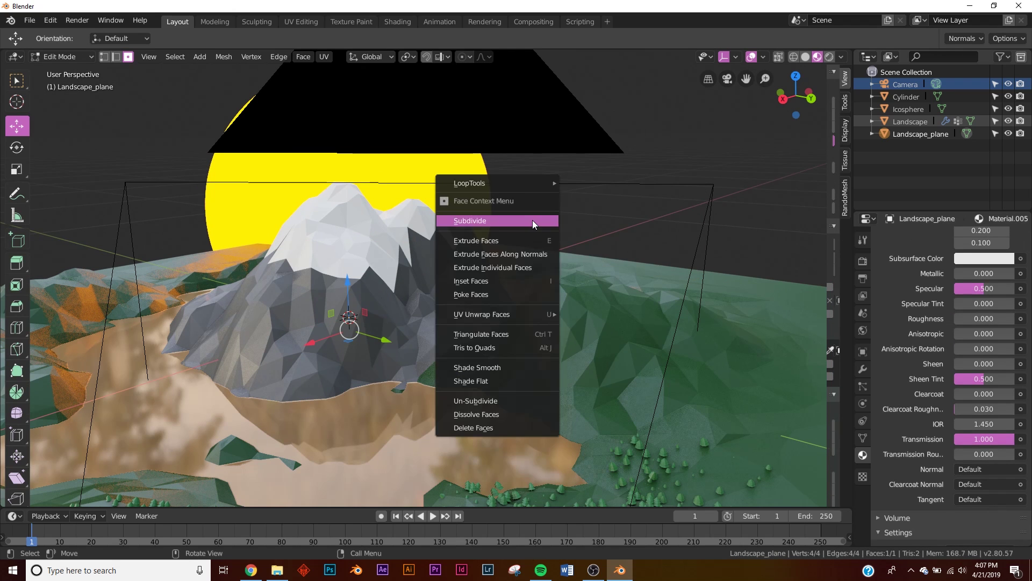
click(533, 220)
click(85, 497)
drag(164, 412, 204, 411)
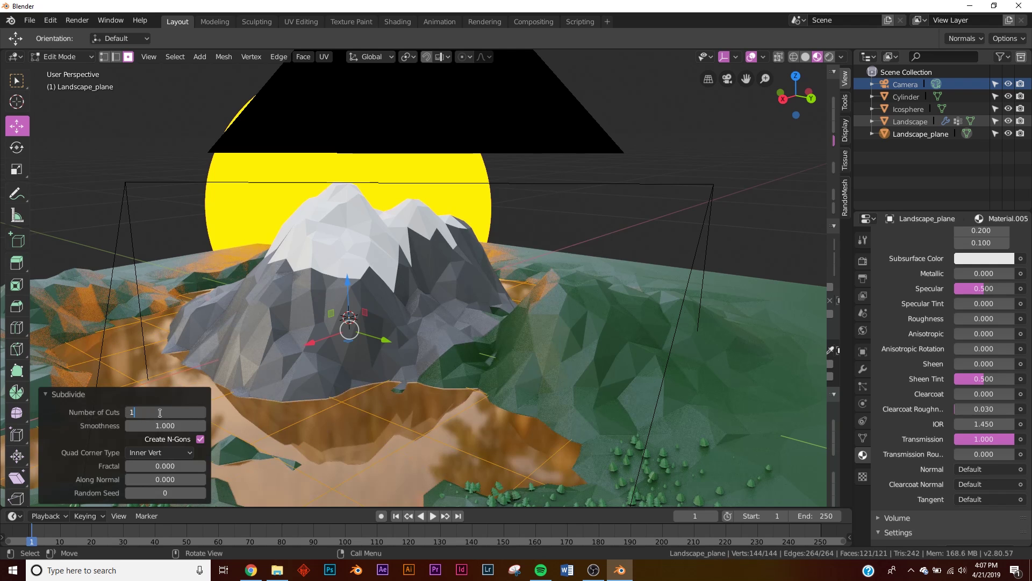
text(00)
key(Return)
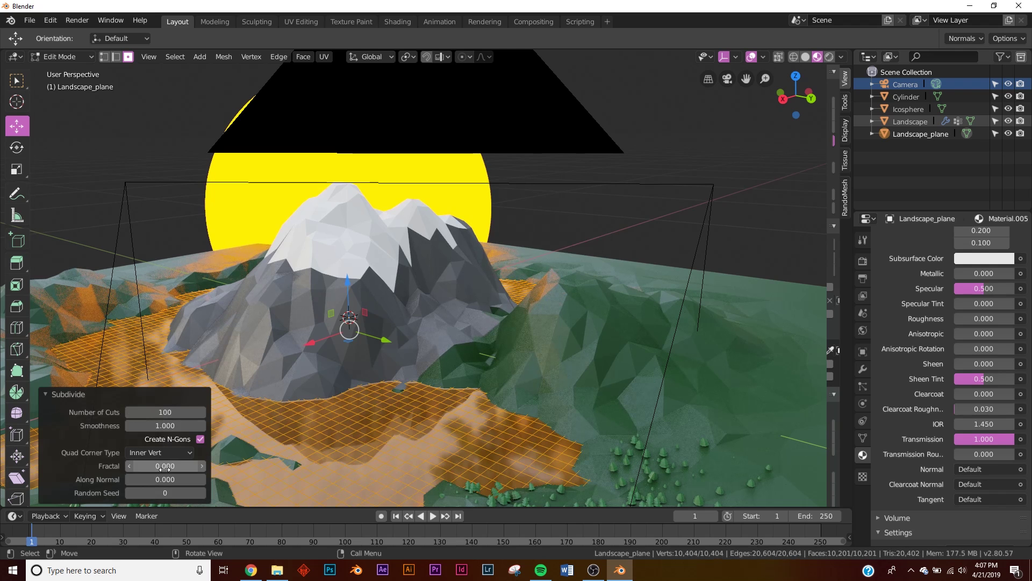
drag(165, 465, 178, 465)
key(Tab)
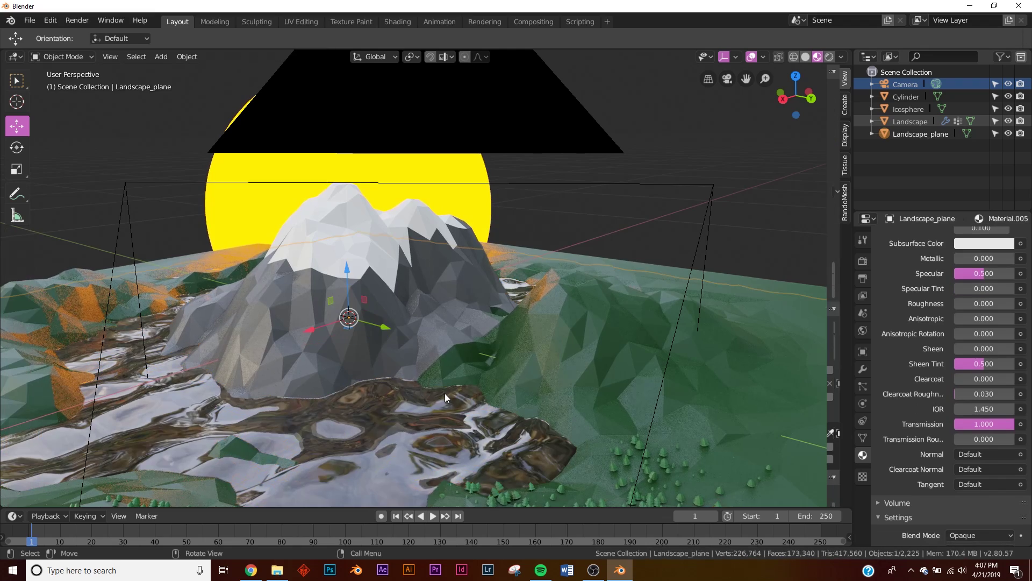
Step: Shade the lake plane flat and adjust its material to roughness 0.105 with a blue subsurface color
right_click(466, 360)
click(458, 356)
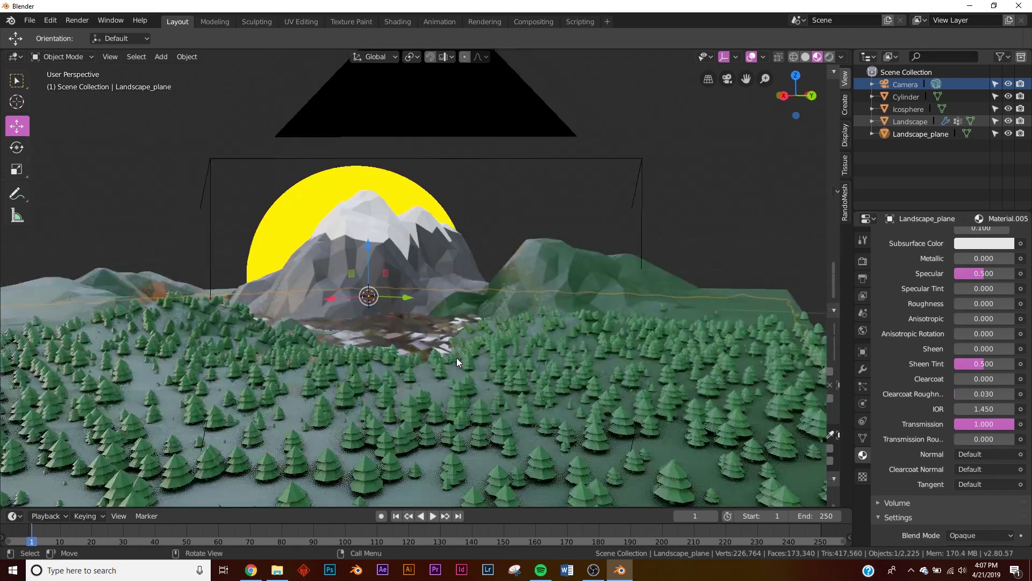
key(KP_0)
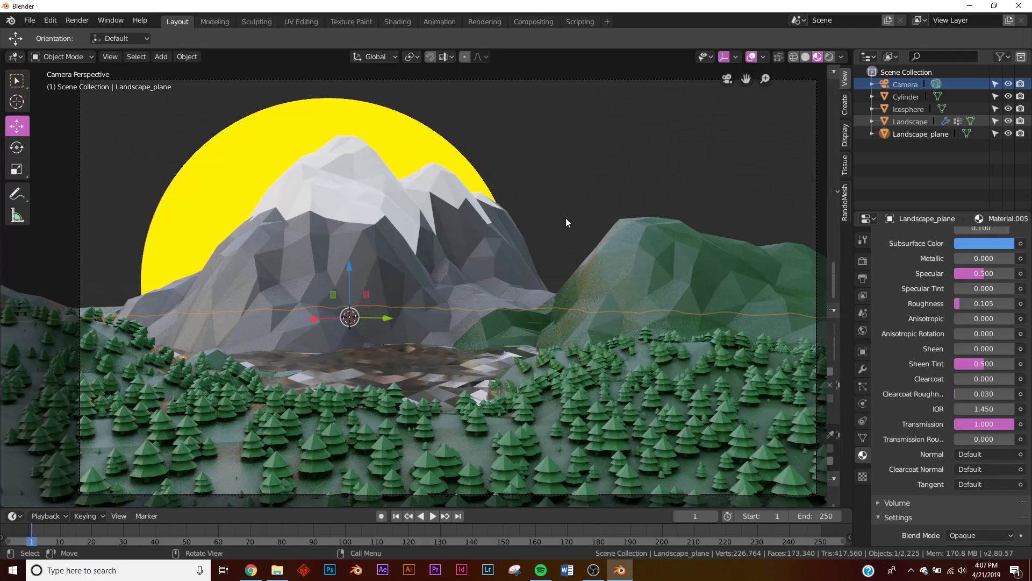
scroll(505, 284, down, 2)
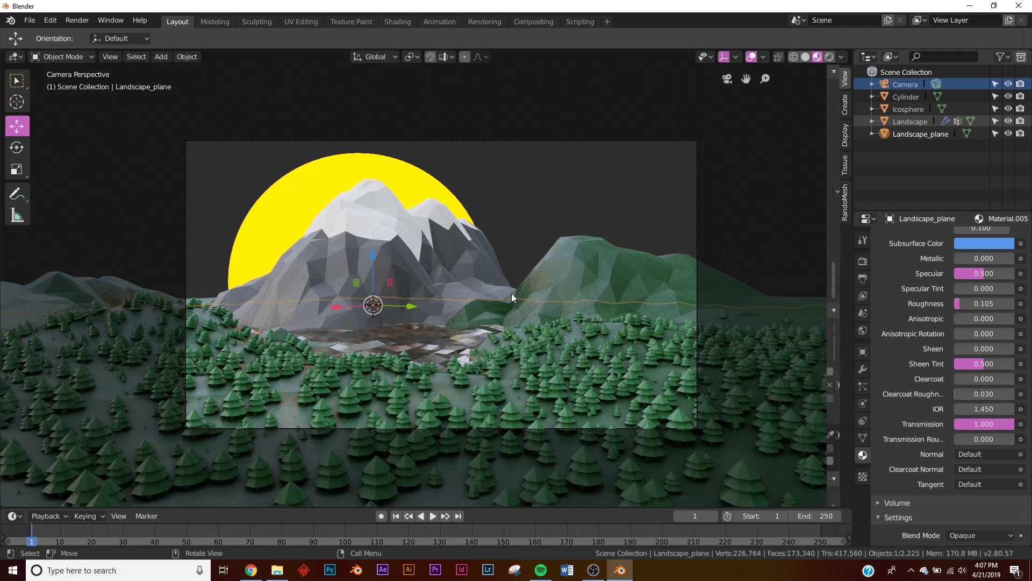
Step: Set the viewport to Solid shading and open the Skies category of HDRI Haven in Chrome
key(z)
click(648, 212)
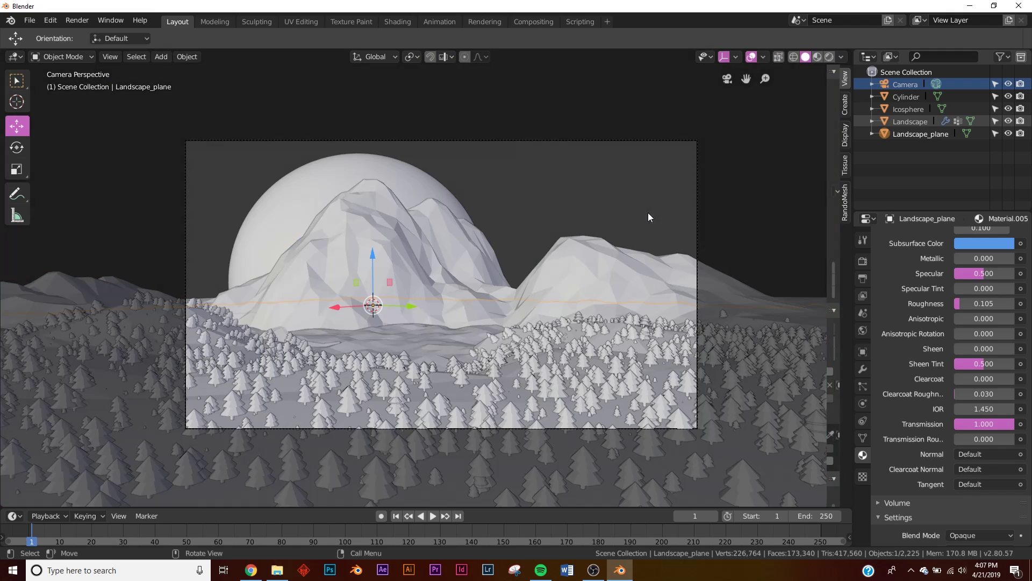
click(262, 572)
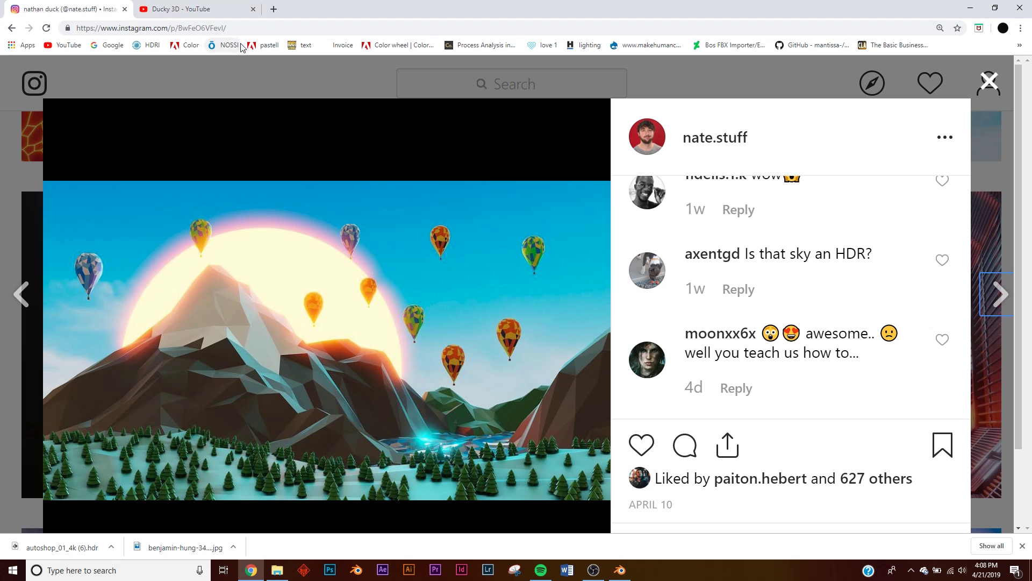
click(163, 49)
scroll(416, 279, down, 3)
scroll(397, 301, up, 3)
click(740, 78)
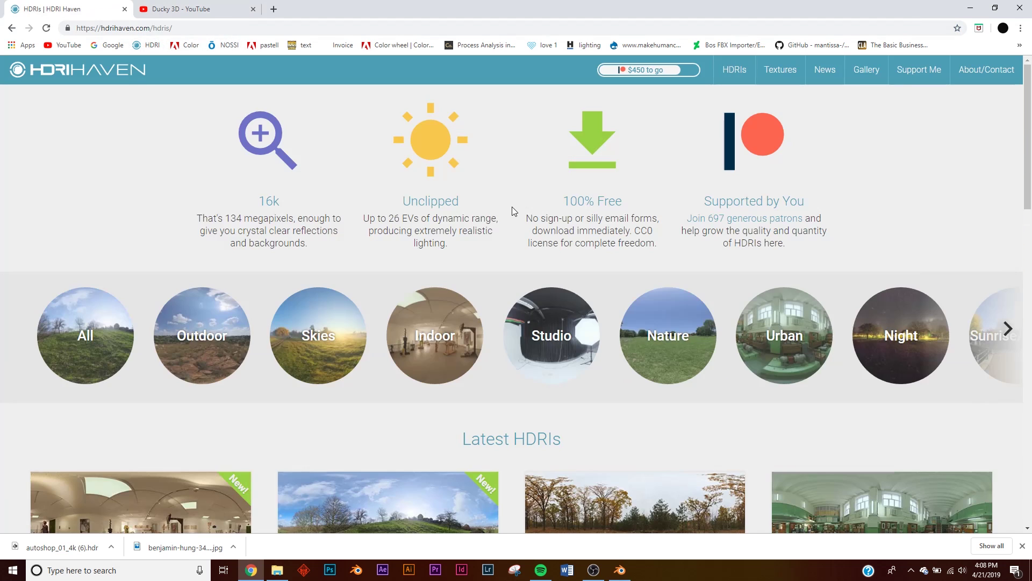
click(338, 335)
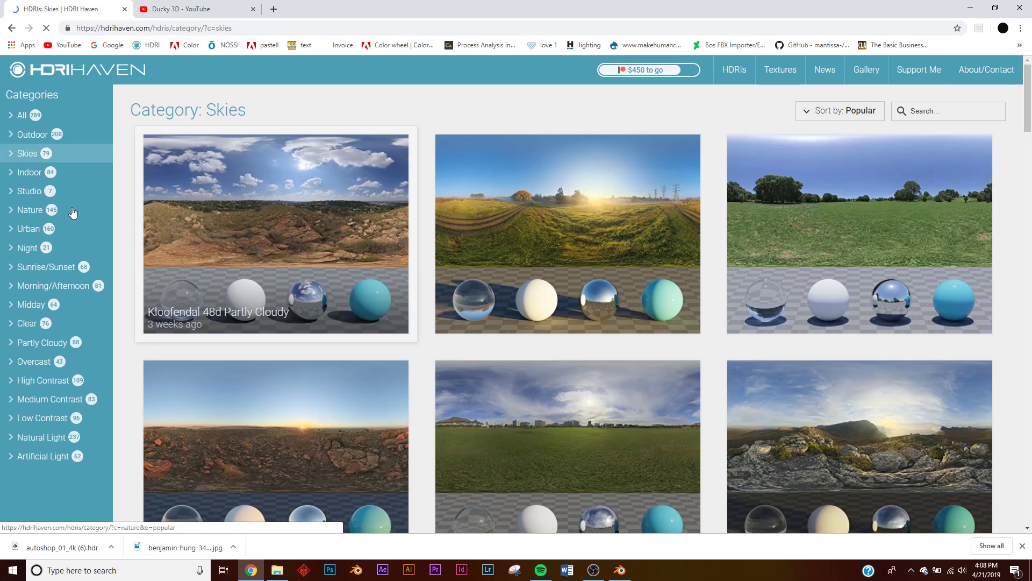
Step: Download the Spruit Sunrise sky HDRI in the 4k HDR version
scroll(733, 231, down, 4)
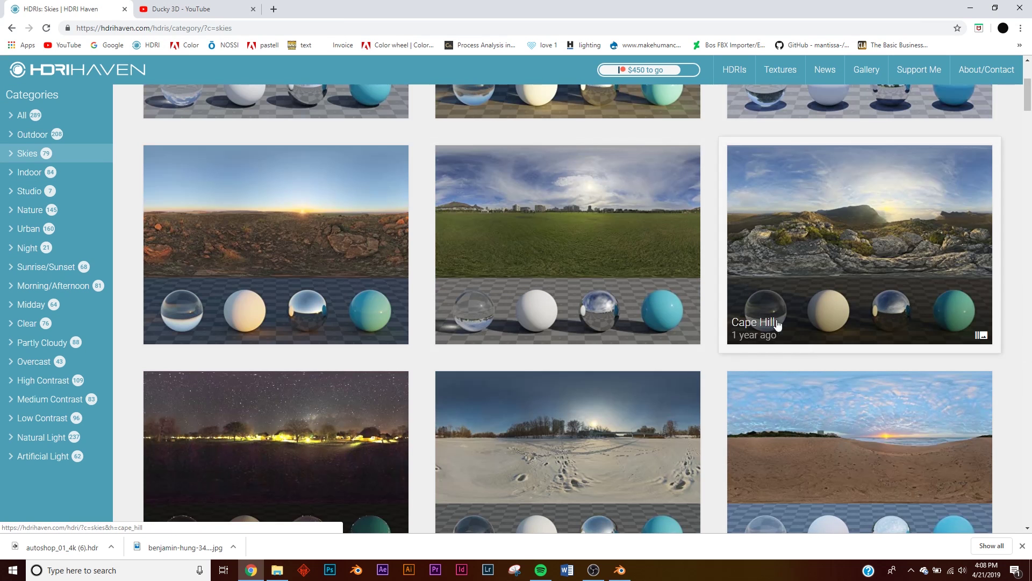
scroll(545, 301, up, 4)
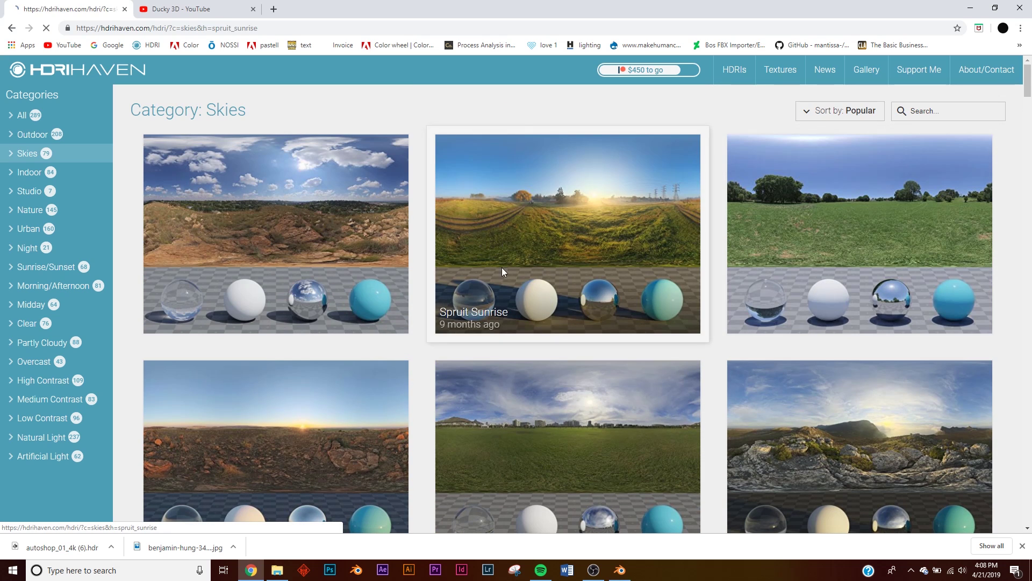
scroll(734, 337, down, 10)
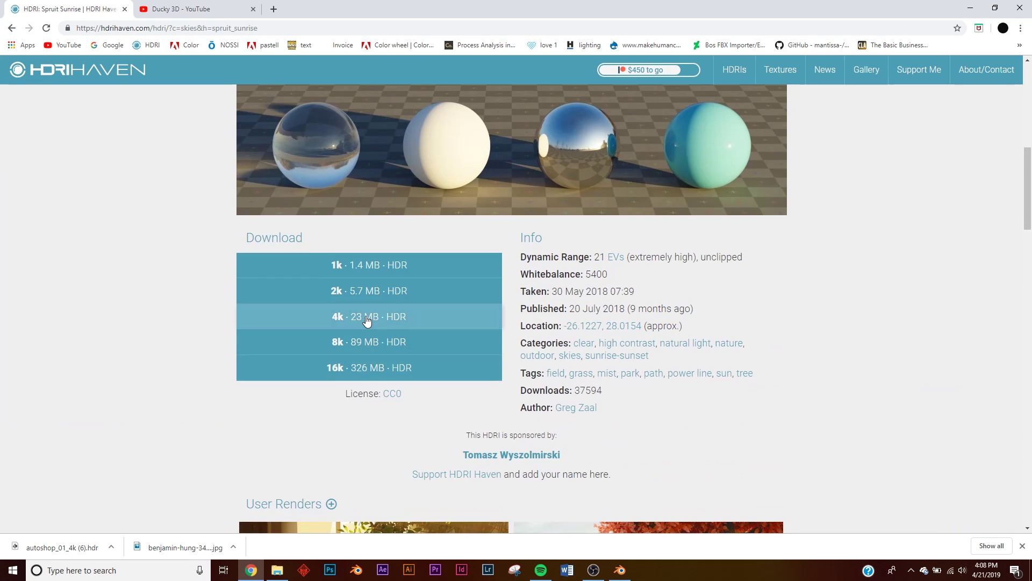
click(367, 321)
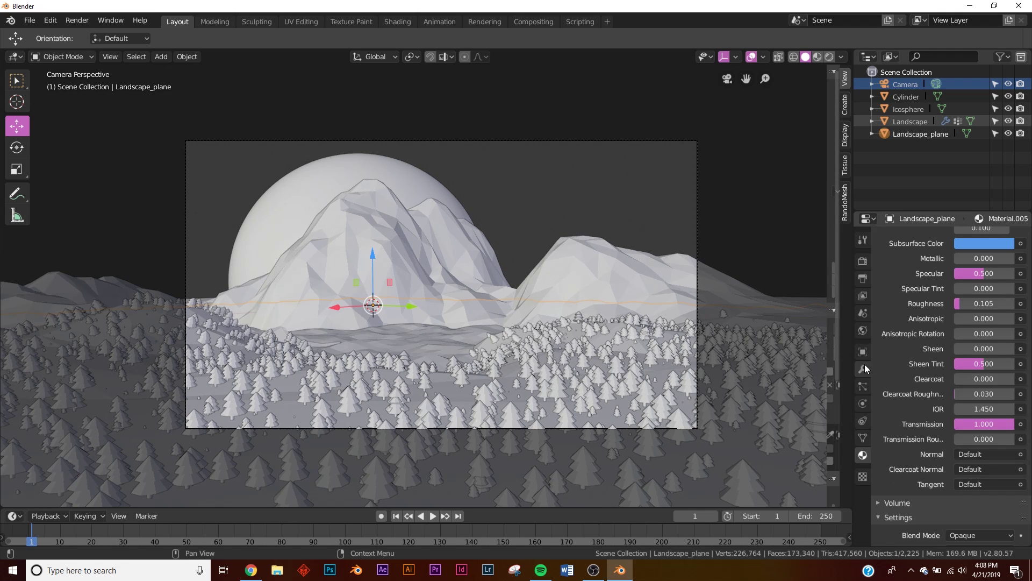
Step: Back in Blender, set the world color to an Environment Texture using the downloaded spruit_sunrise HDR image
click(863, 330)
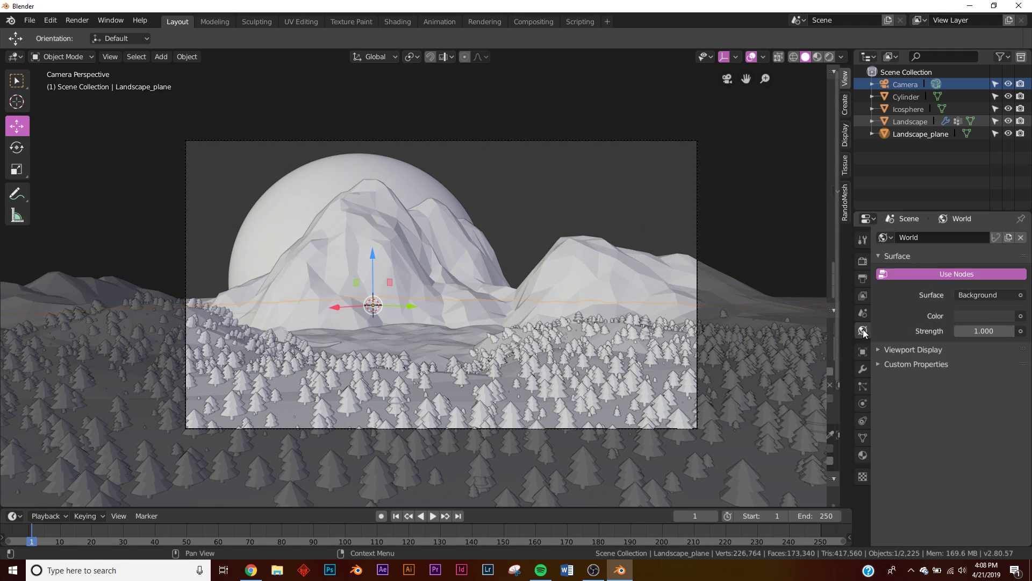
click(1020, 316)
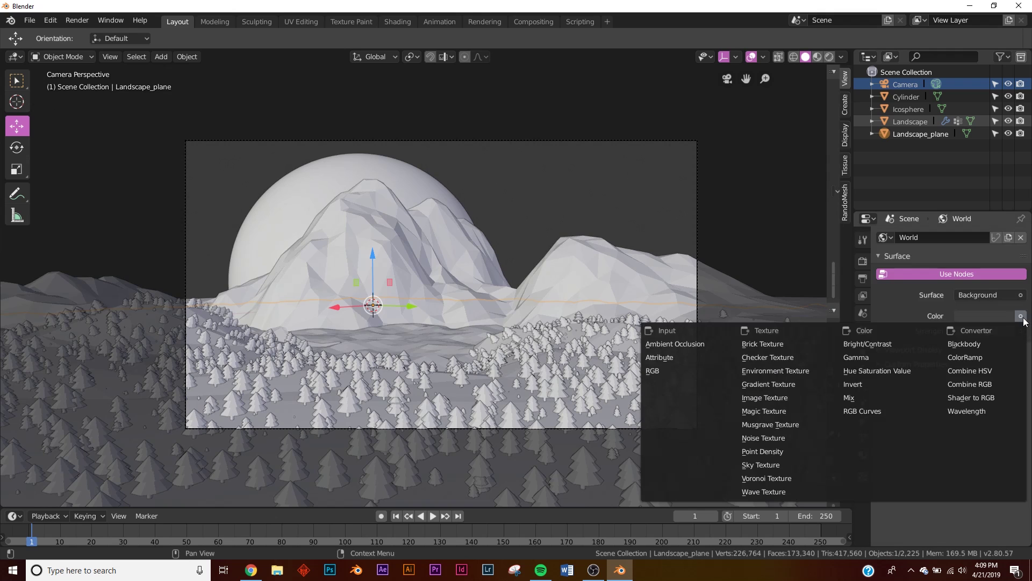
click(785, 370)
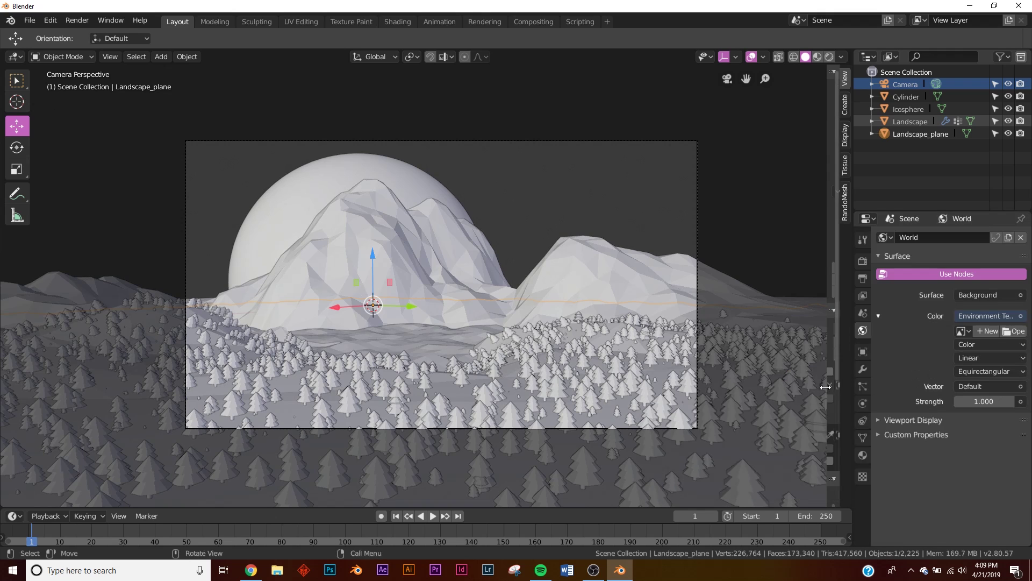
click(1015, 333)
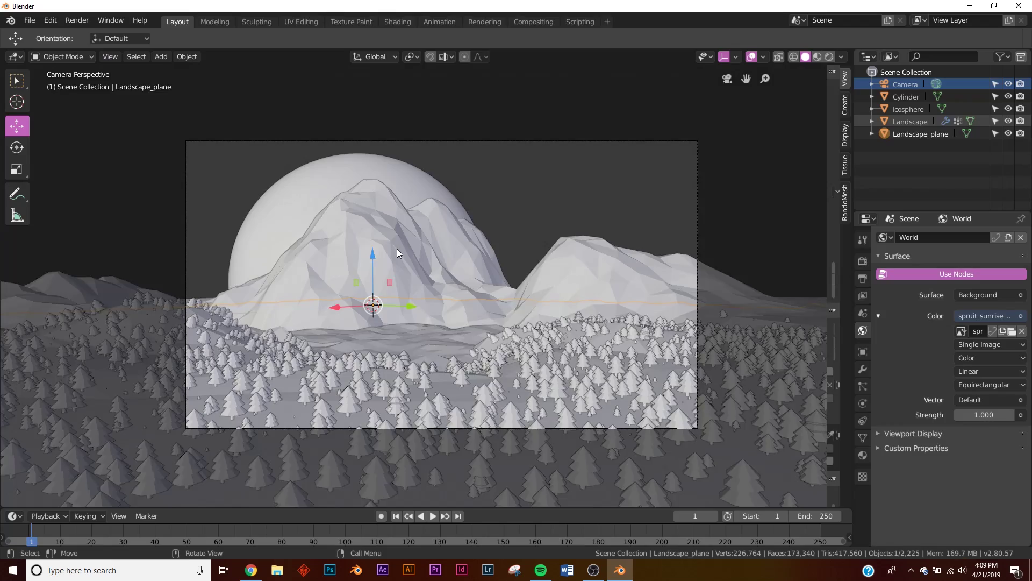
Step: Examine the HDRI background and lighting through the camera in Rendered shading, and return to Solid shading
key(Home)
key(z)
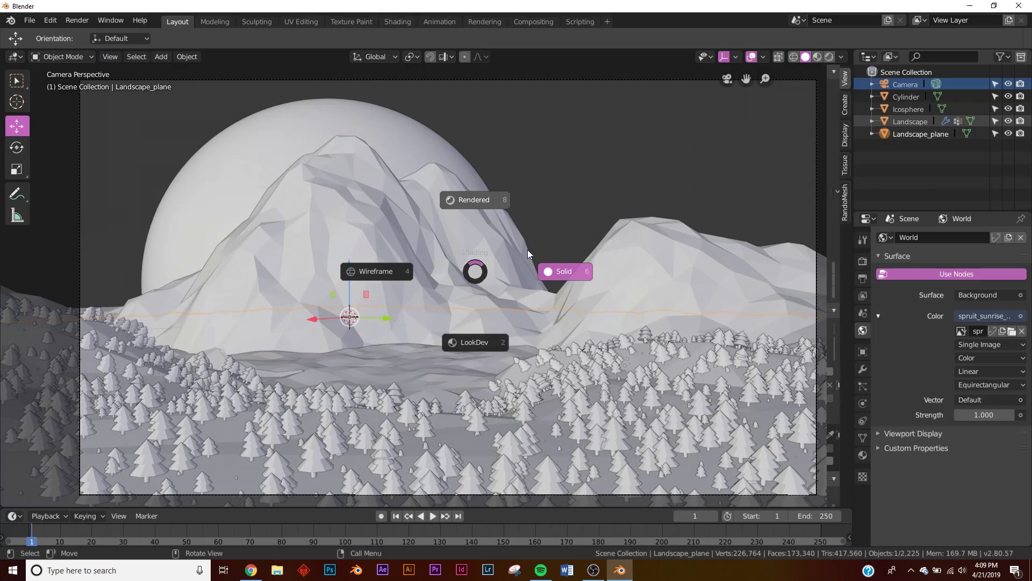
click(482, 196)
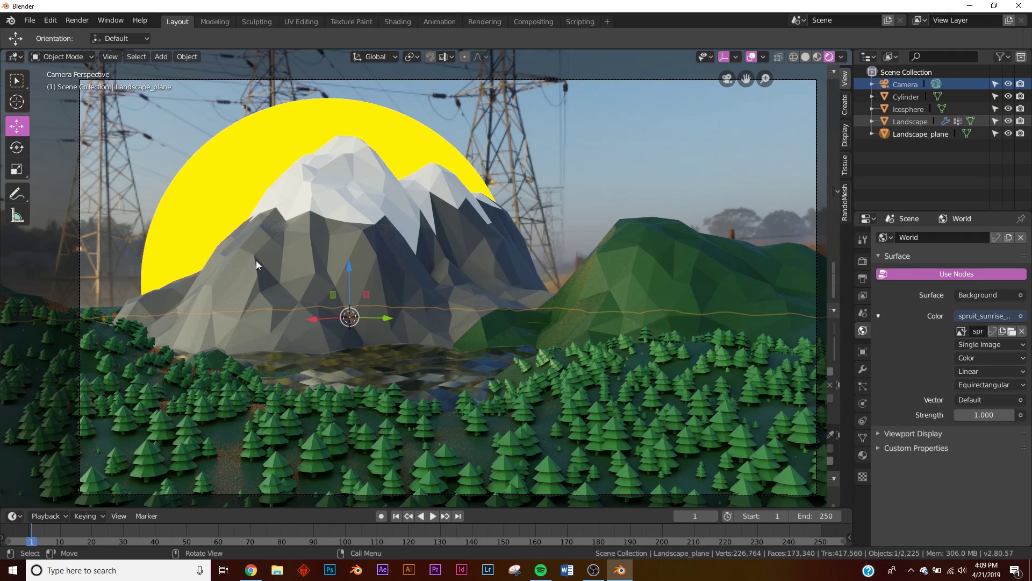
scroll(275, 254, down, 5)
key(Home)
key(z)
click(532, 274)
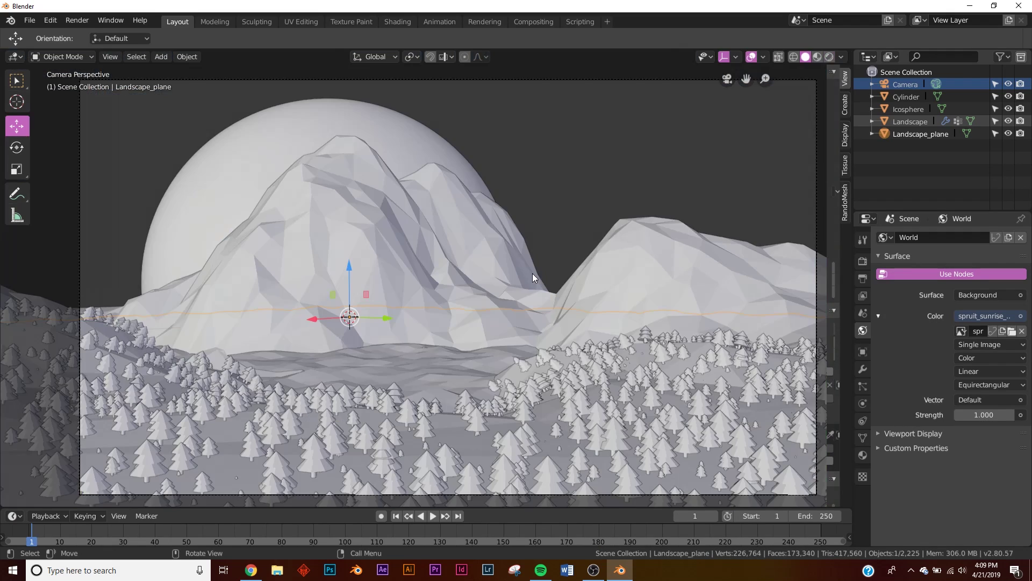
Step: Switch to Chrome, open Unsplash and search its photos for sky
click(250, 570)
click(529, 48)
text(un)
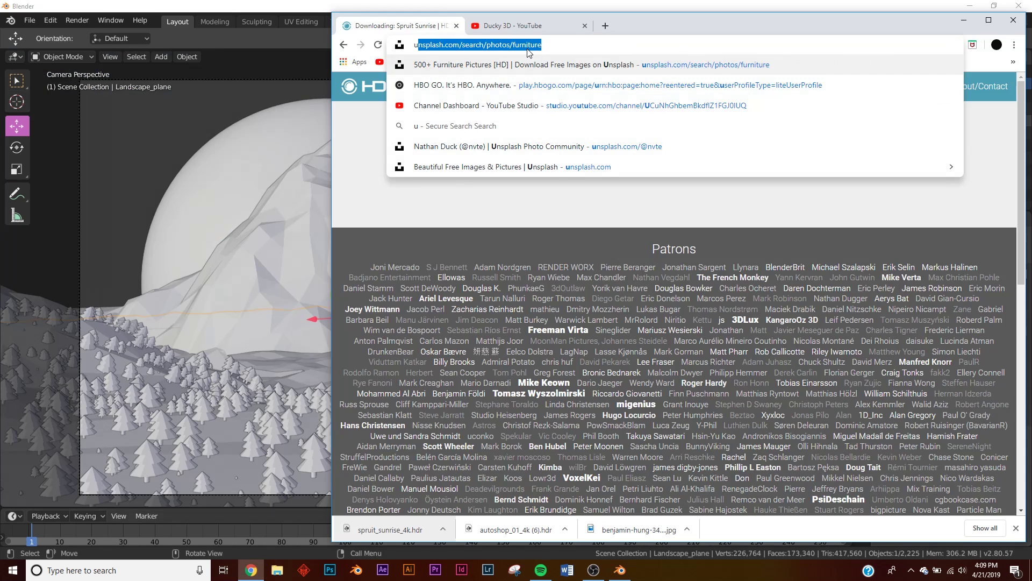
key(Return)
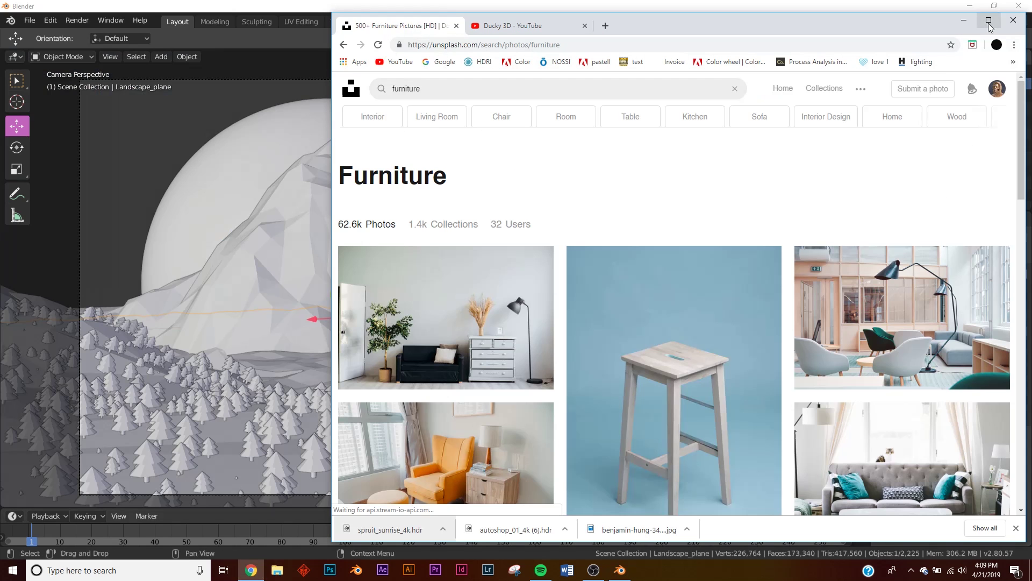
click(988, 20)
drag(103, 78, 16, 92)
text(s)
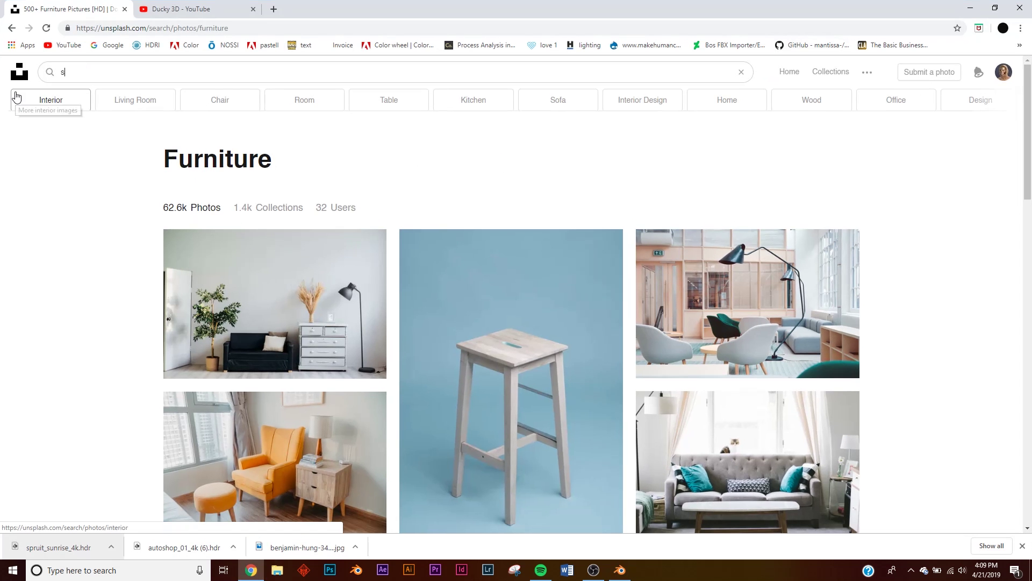
text(ky)
key(Return)
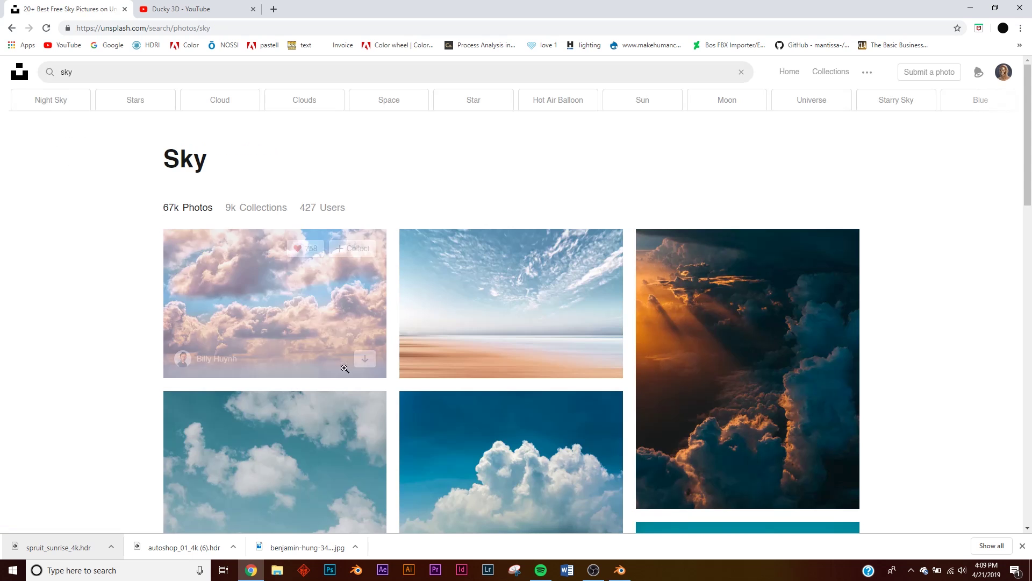
Step: Pick the photo of a sand coastline under a blue cloudy sky from the results and download it
scroll(314, 378, down, 2)
scroll(511, 373, down, 5)
scroll(512, 373, up, 6)
click(486, 322)
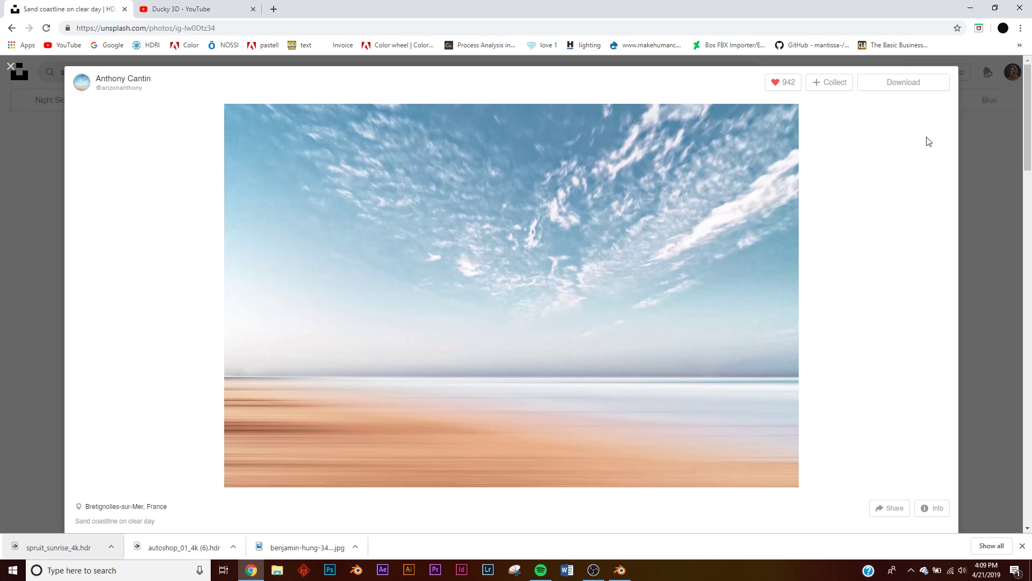
click(909, 83)
Step: Return to Blender and check in the add-on preferences that Import Images as Planes is enabled
key(alt+Tab)
middle_drag(465, 315, 559, 322)
click(50, 20)
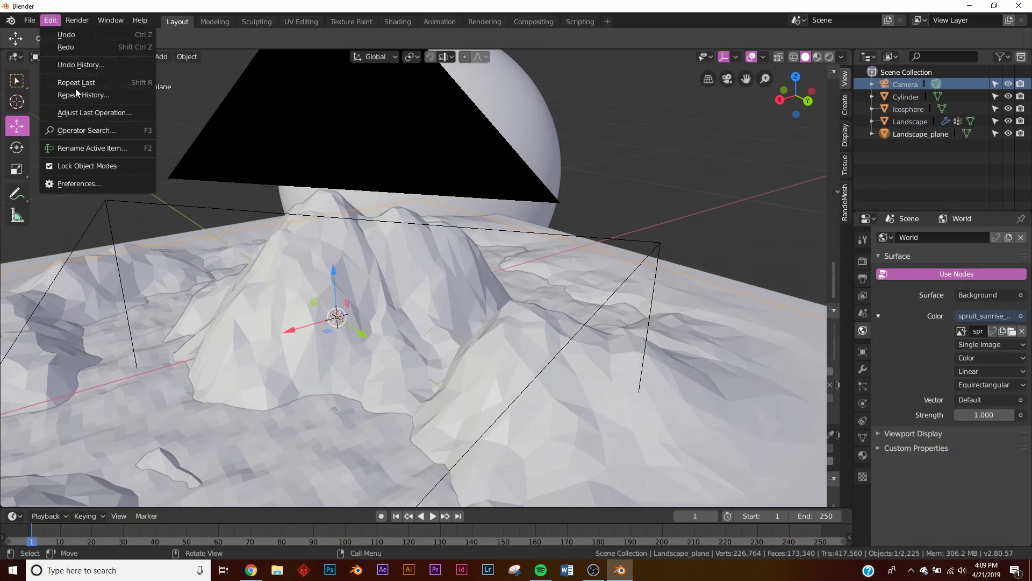
click(83, 180)
click(291, 62)
text(land)
key(BackSpace)
key(BackSpace)
key(BackSpace)
key(BackSpace)
text(imag)
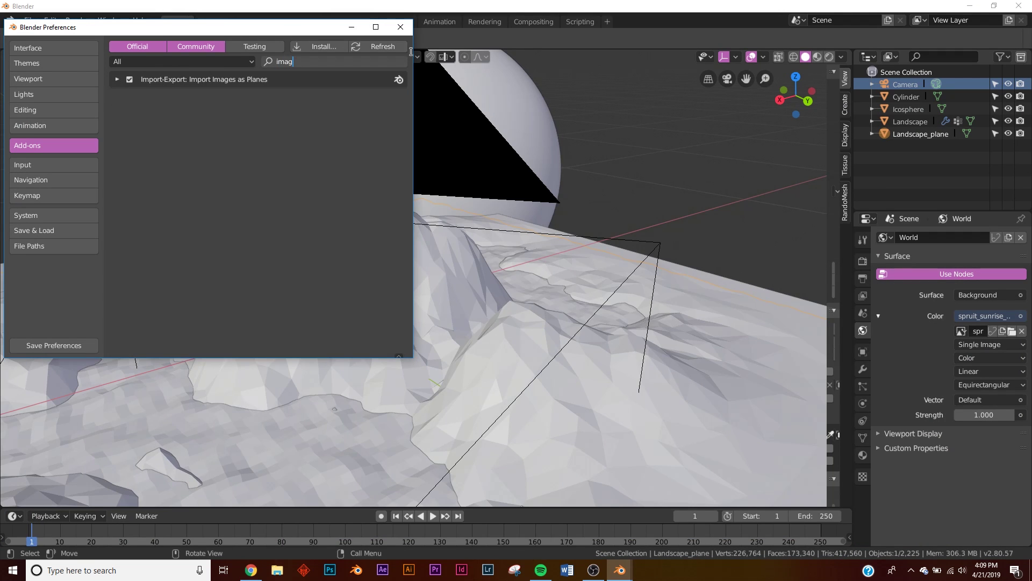
click(403, 28)
Step: Import the downloaded Unsplash sky photo from the Desktop as an image plane with an Emit material of strength 1.00
key(shift+a)
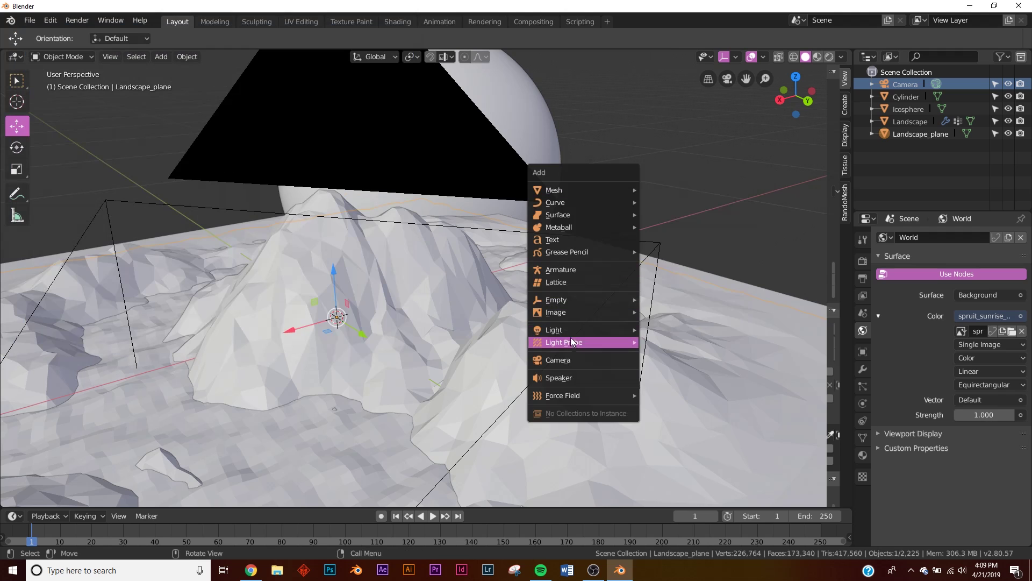
mouse_move(573, 322)
click(692, 336)
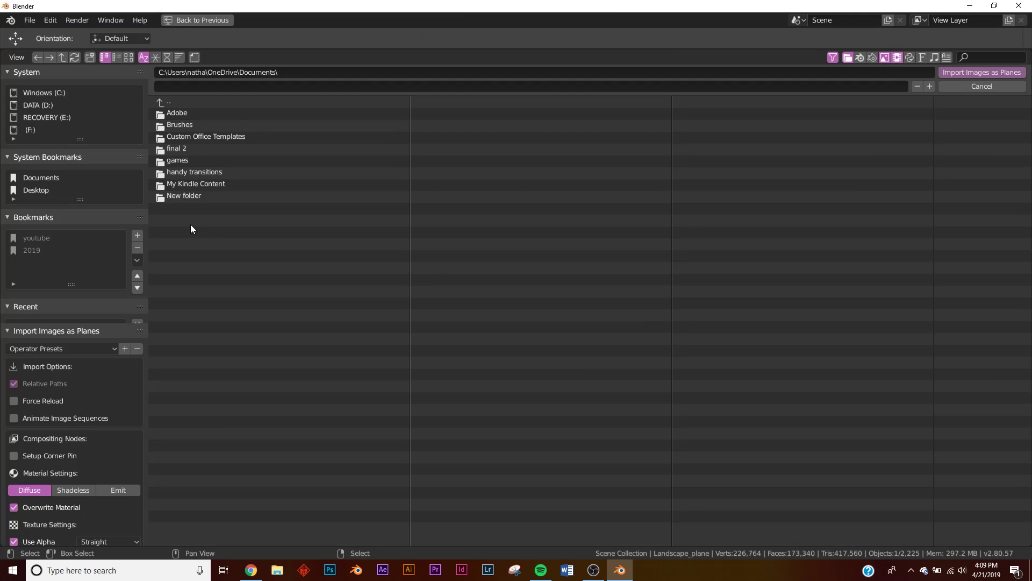
click(38, 190)
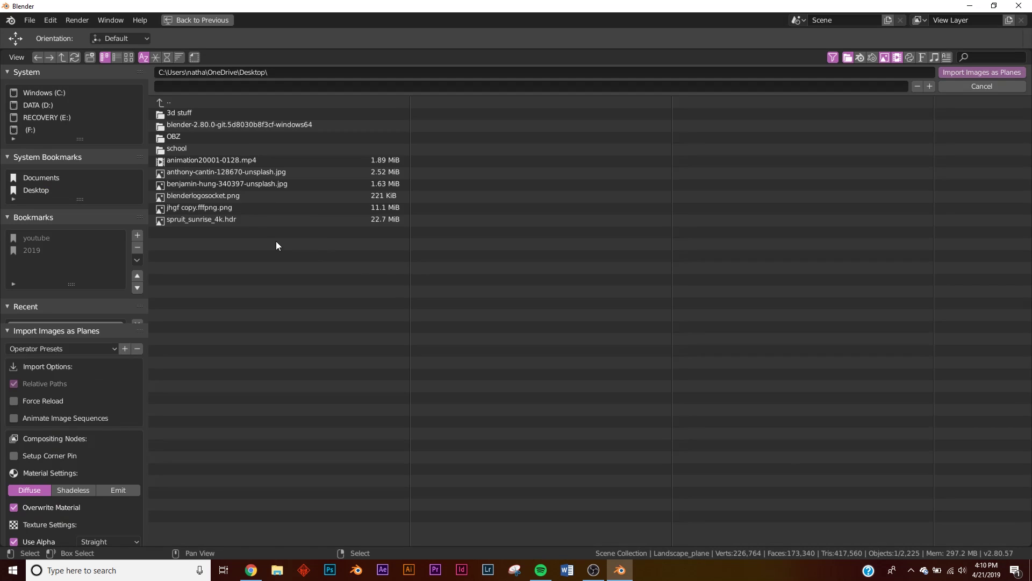
click(201, 173)
scroll(73, 375, down, 2)
scroll(71, 392, up, 2)
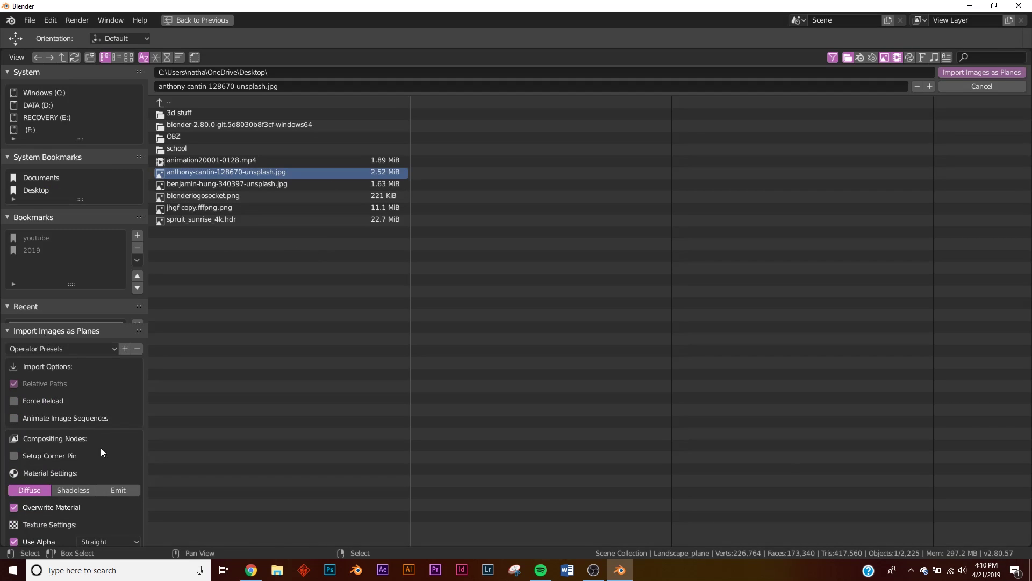
click(118, 490)
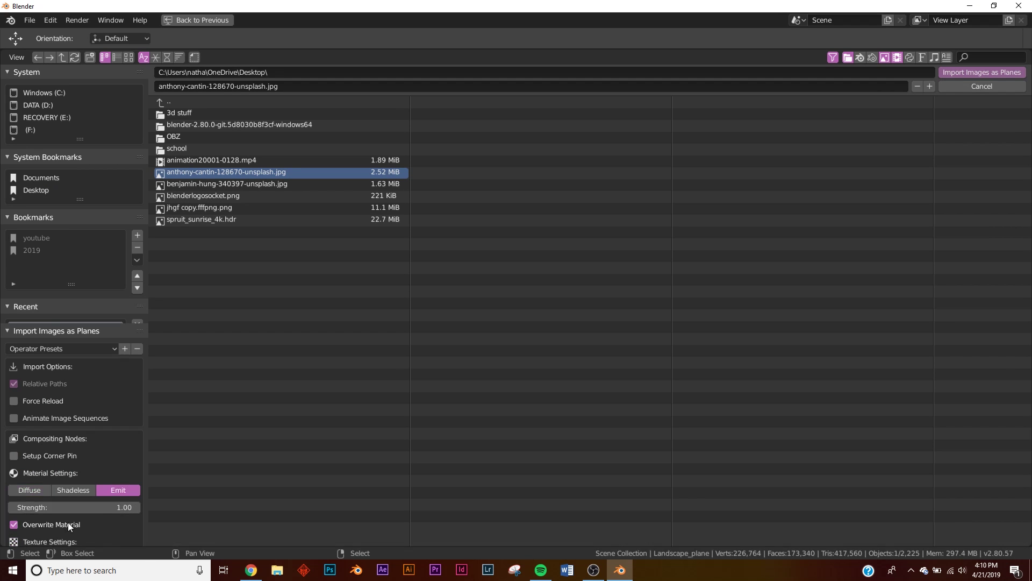
click(985, 73)
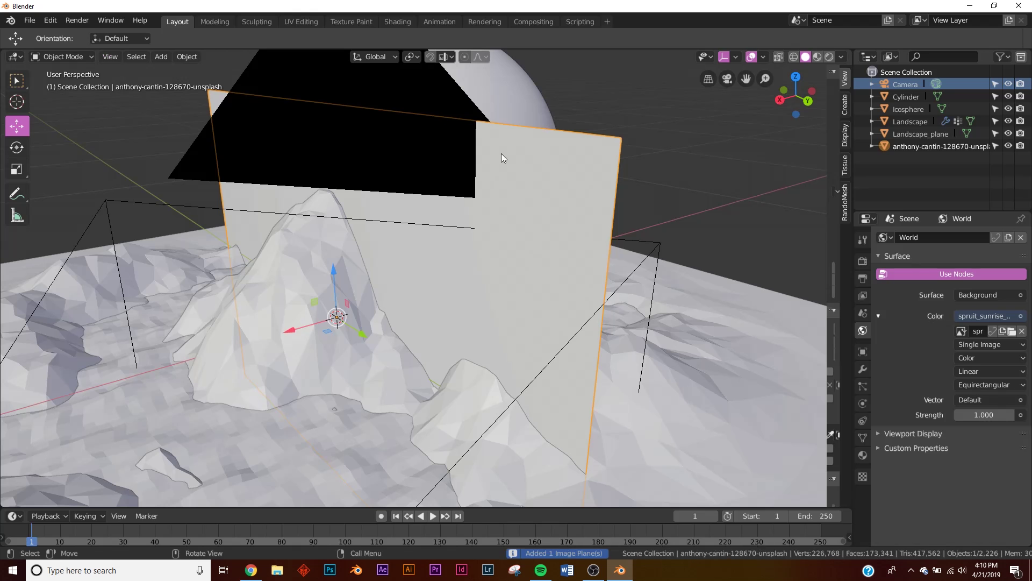
Step: Move the sky image plane behind the mountains, to about X -1.89 m and Y -0.72 m
middle_drag(598, 208, 462, 271)
scroll(544, 214, down, 2)
drag(326, 290, 651, 258)
drag(727, 283, 672, 224)
Step: Look through the camera in Rendered shading and raise the sky plane about 0.42 m along Z
key(KP_0)
key(z)
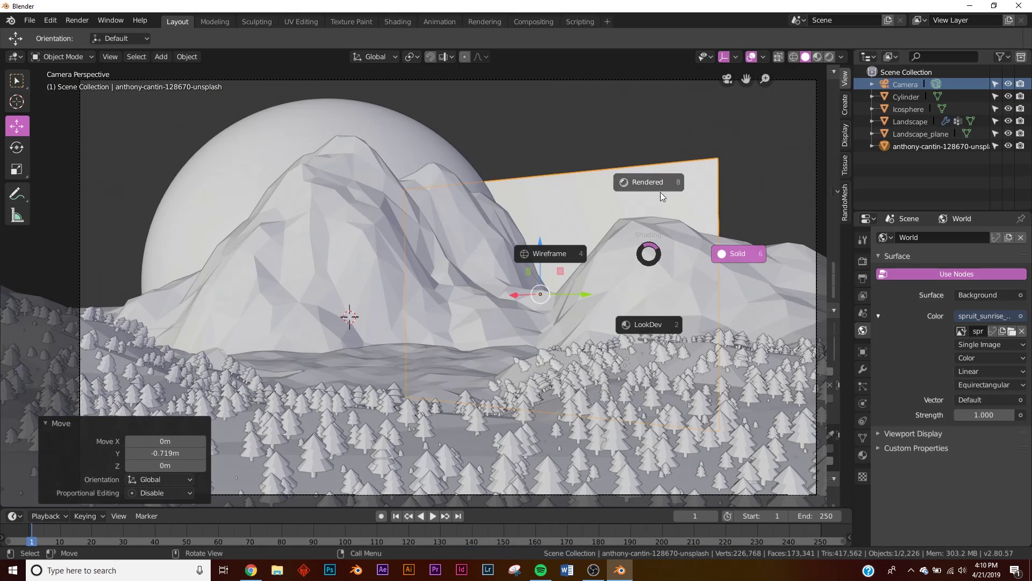
click(710, 253)
key(g)
click(556, 149)
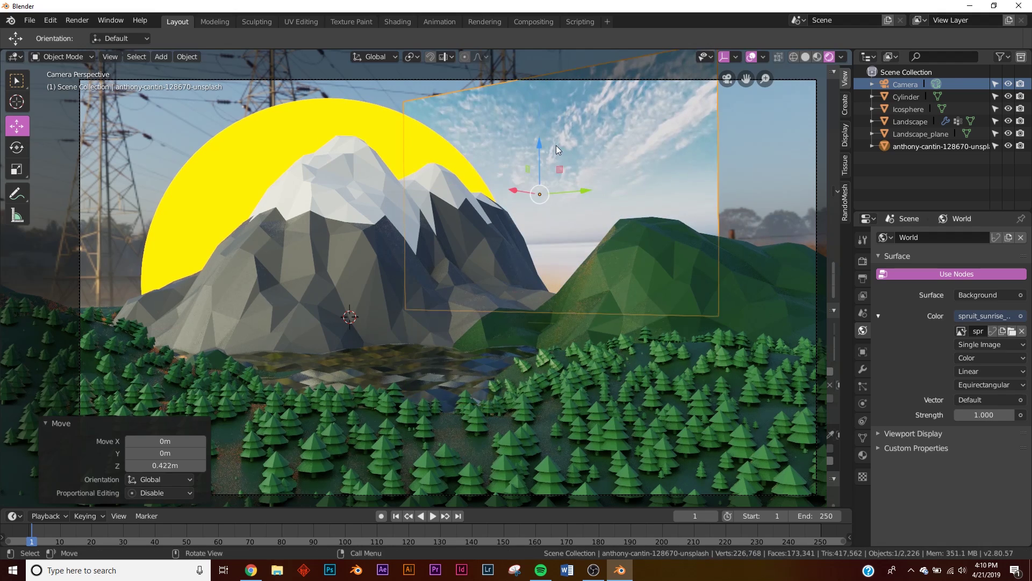
Step: Rotate the sky plane to about 123° around Z so that it faces the camera
click(16, 147)
drag(553, 195, 537, 196)
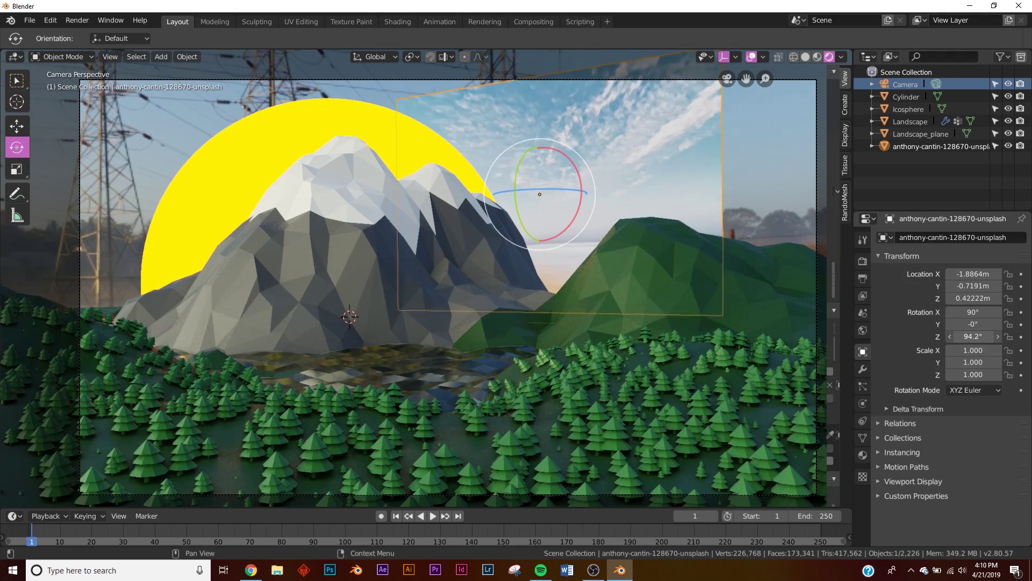
drag(972, 336, 984, 336)
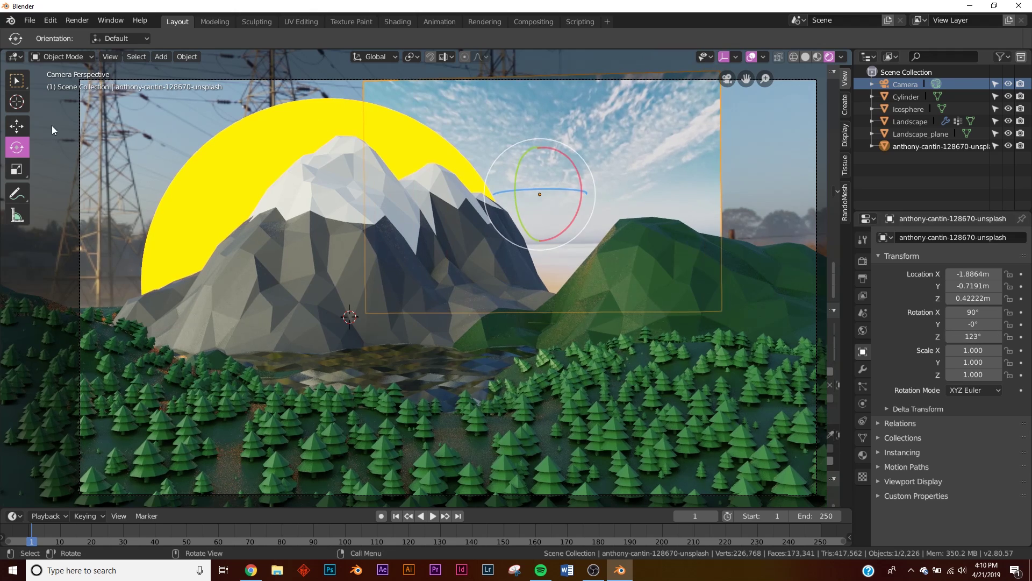
Step: Lower the sky plane about 0.17 m, and shift it to about X -1.64 m, Y -1.05 m, Z 0.29 m
click(16, 126)
key(g)
key(z)
click(646, 211)
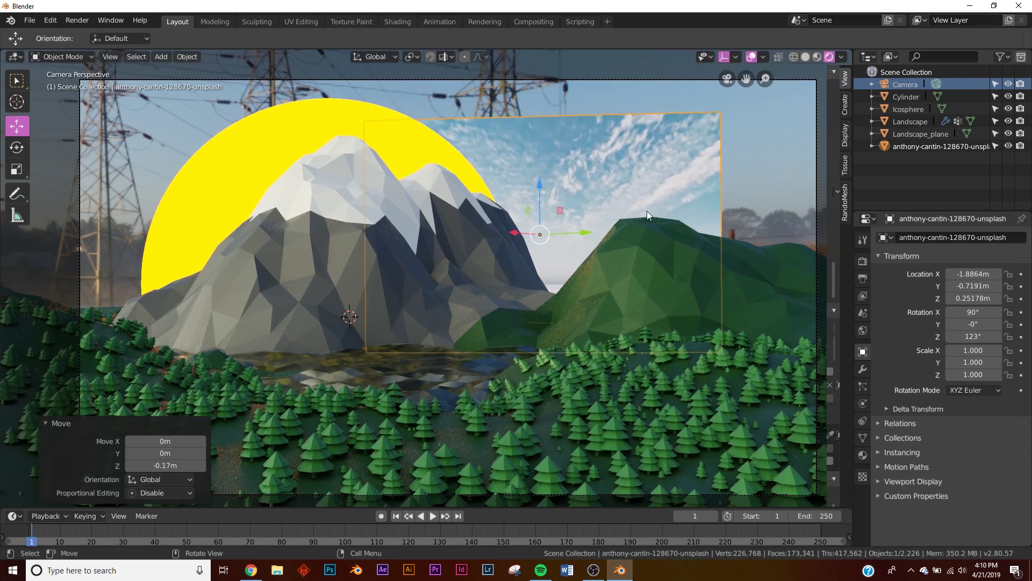
key(g)
click(553, 204)
Step: Scale the sky plane up to about 2.36 so that it fills the background of the camera frame
key(s)
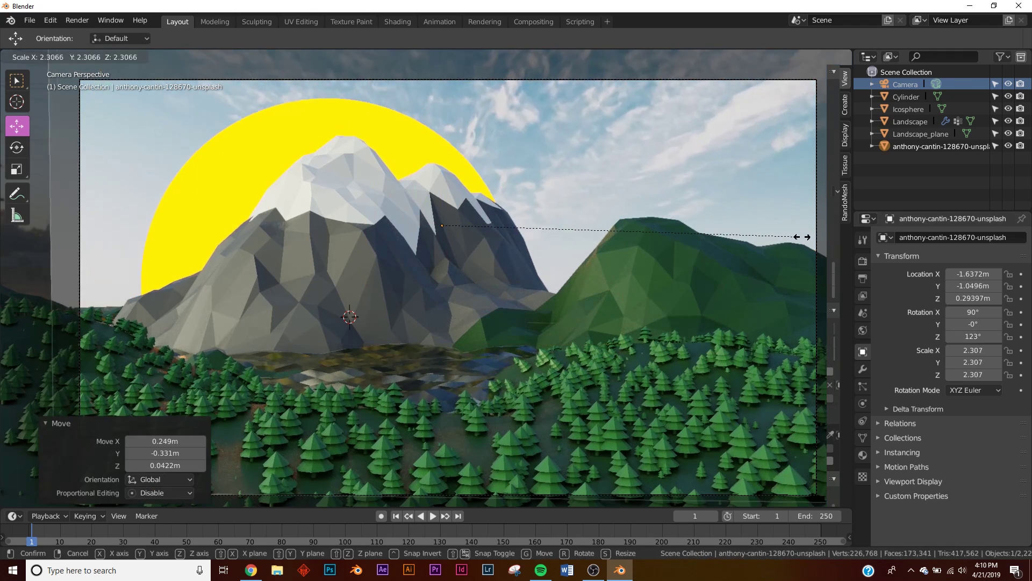
click(807, 238)
scroll(636, 278, down, 1)
scroll(637, 279, up, 1)
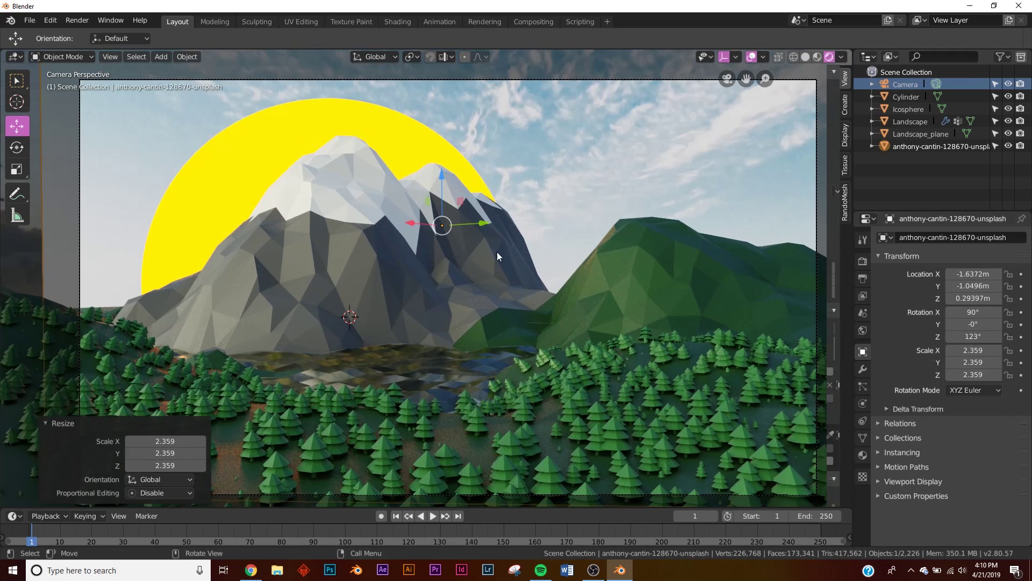
click(45, 423)
scroll(570, 260, down, 1)
shift+middle_drag(570, 260, 553, 272)
scroll(554, 272, up, 1)
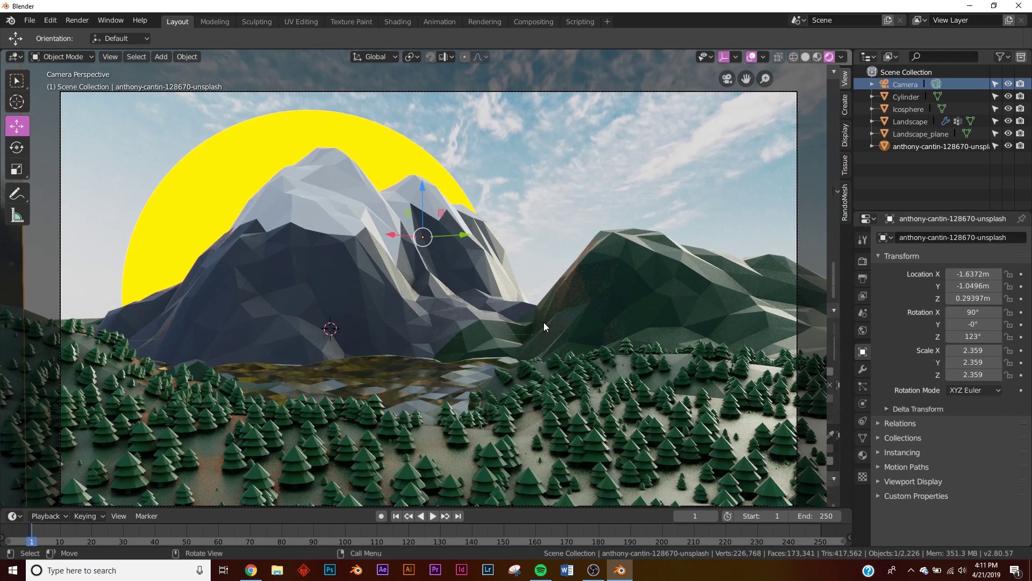
Step: Set the emission strength of the sun icosphere's material to 30
click(263, 136)
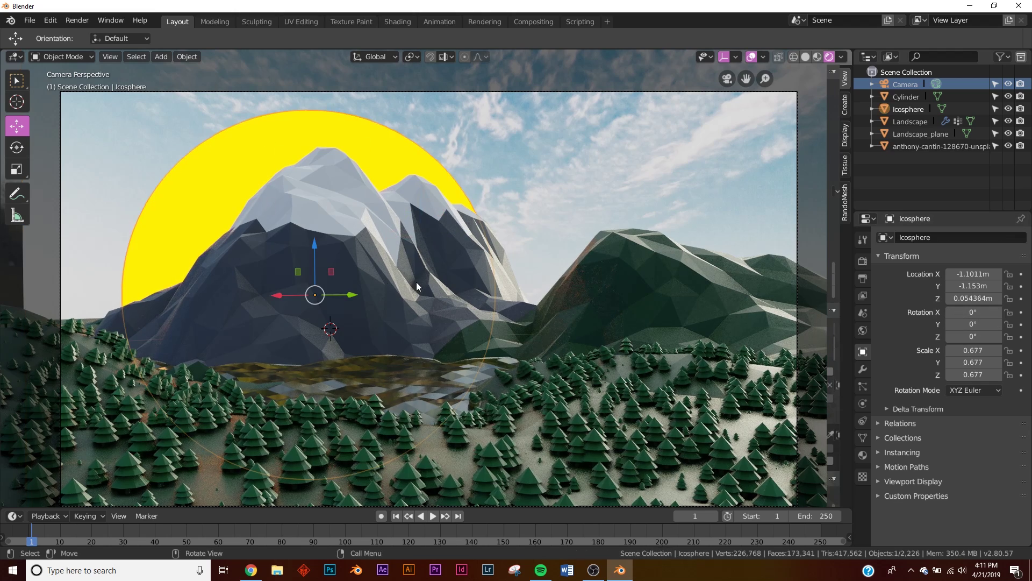
click(863, 455)
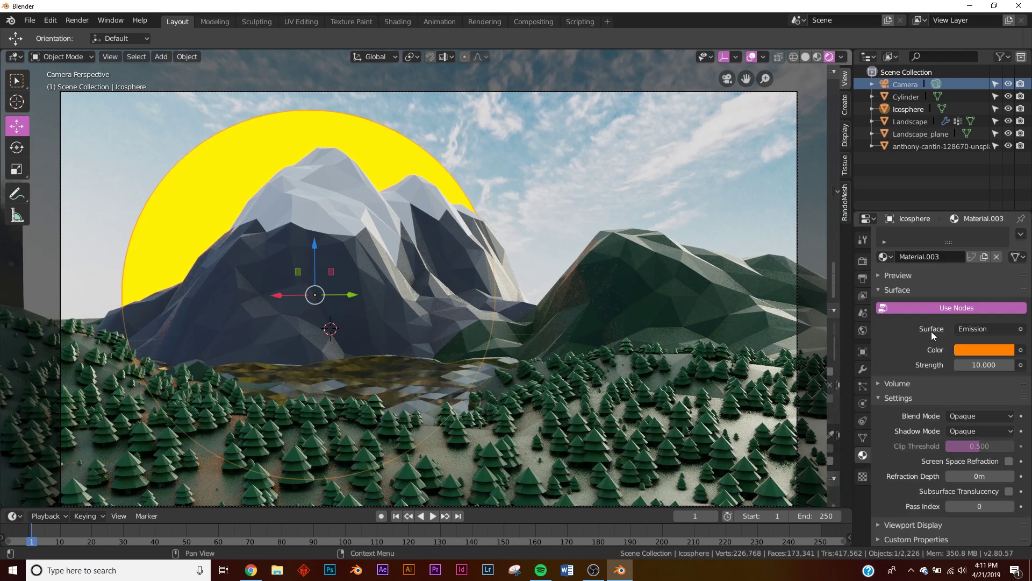
key(ctrl+a)
text(30)
key(Return)
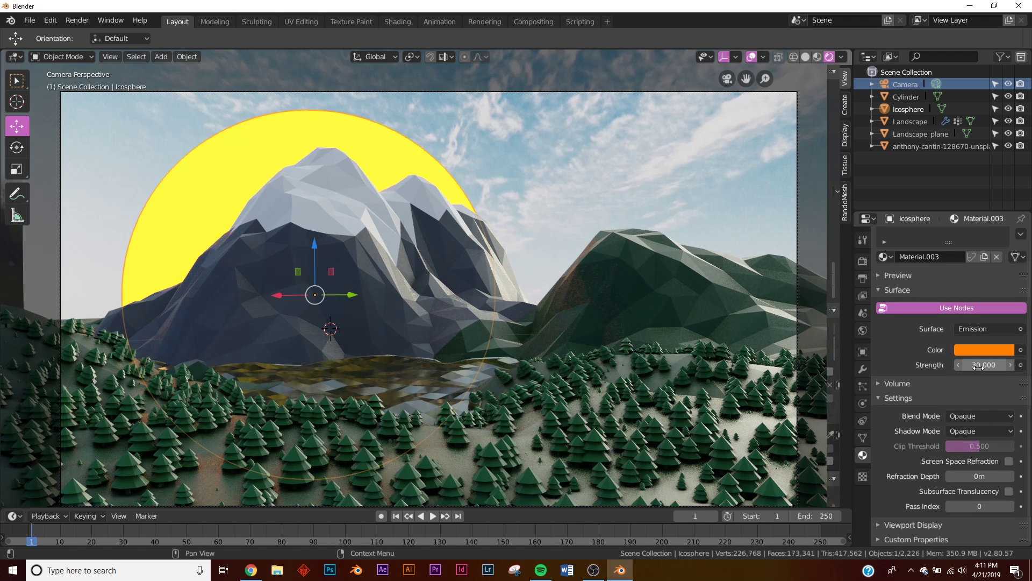
Step: Render the image of the scene and minimize the render window
click(65, 21)
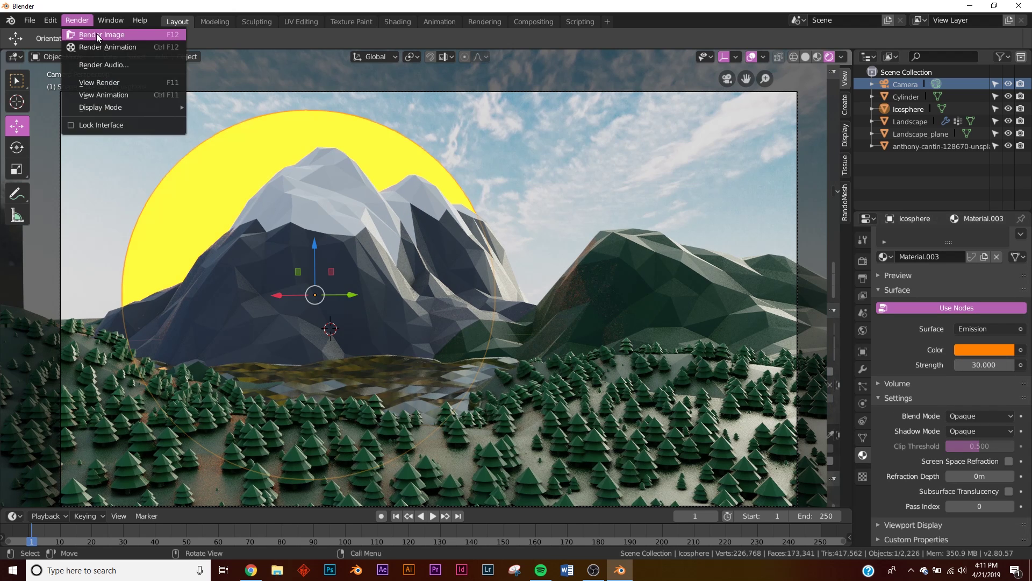
click(89, 33)
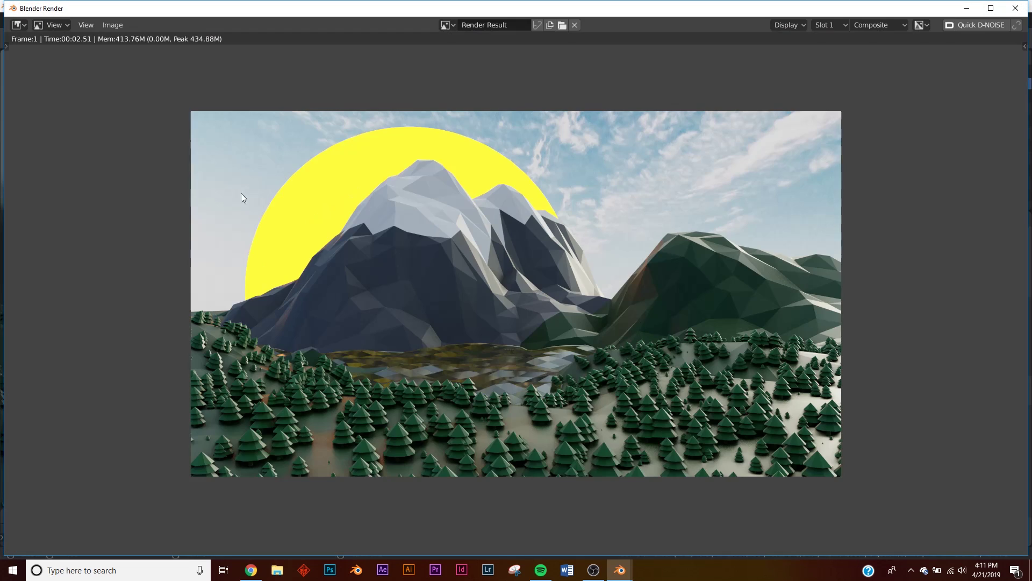
click(966, 8)
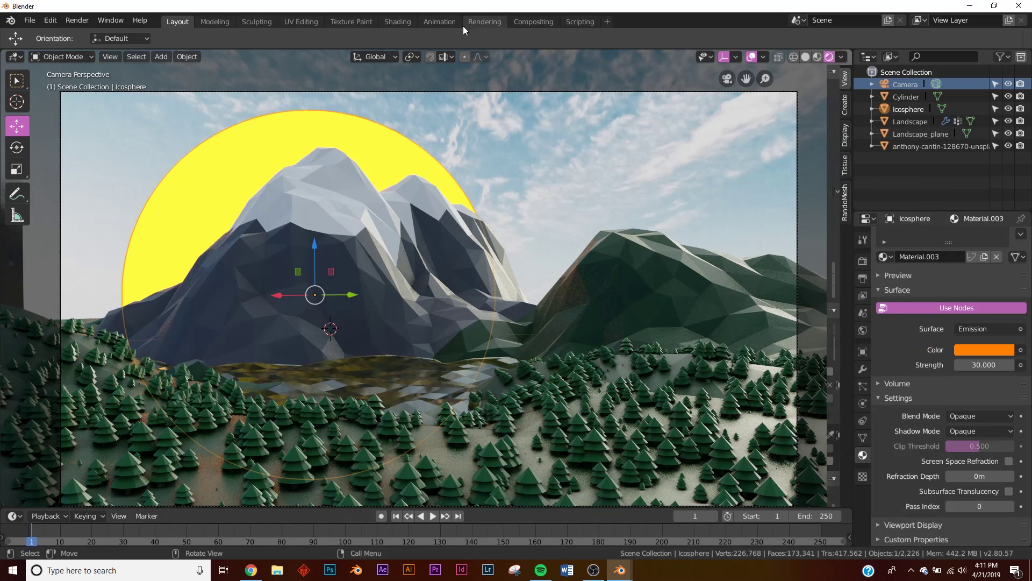
Step: Add a Viewer node in the Compositing workspace and connect the Render Layers image output to it
click(547, 24)
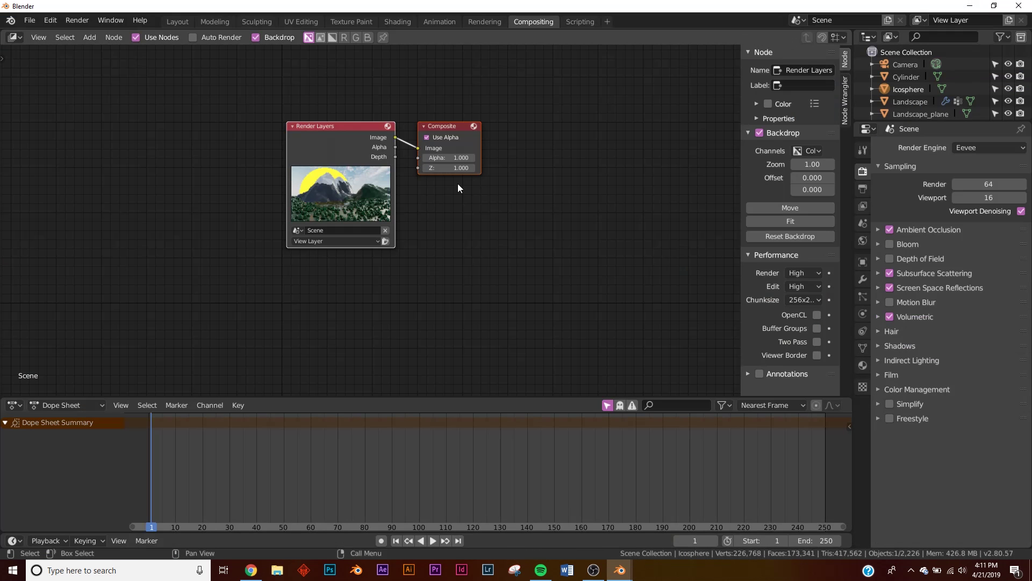
scroll(460, 215, up, 3)
key(shift+a)
click(478, 240)
text(vie)
click(495, 285)
click(494, 224)
drag(401, 133, 533, 315)
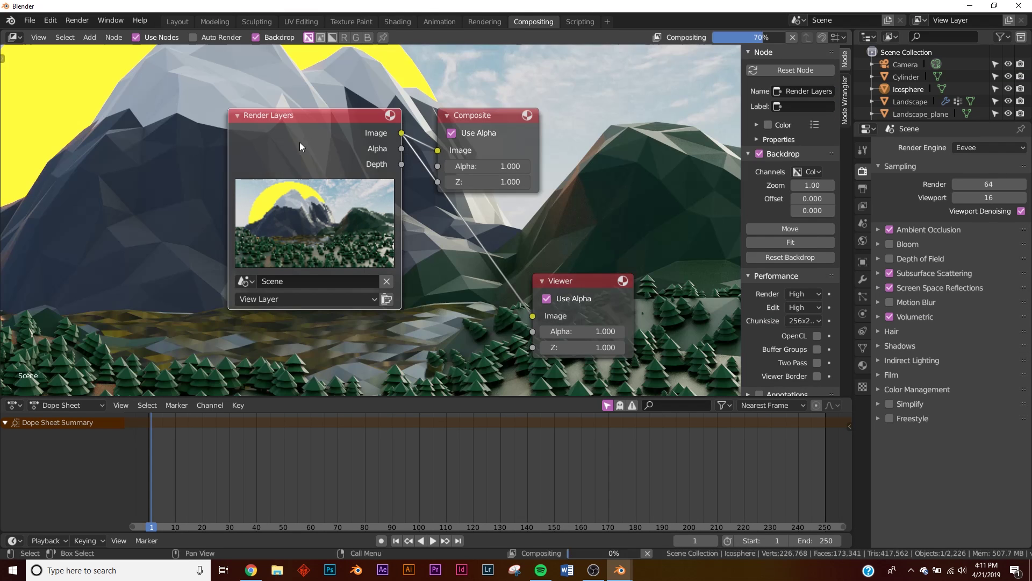
Step: Move the Render Layers node away from the other nodes and fit the backdrop image to the editor
drag(300, 143, 227, 142)
click(801, 242)
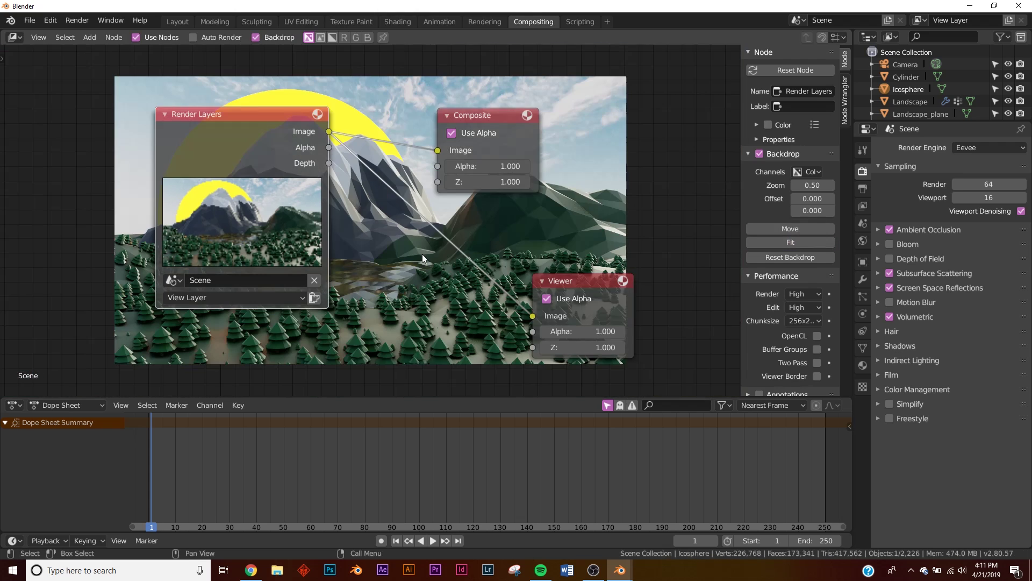
scroll(325, 236, down, 2)
middle_drag(324, 236, 349, 263)
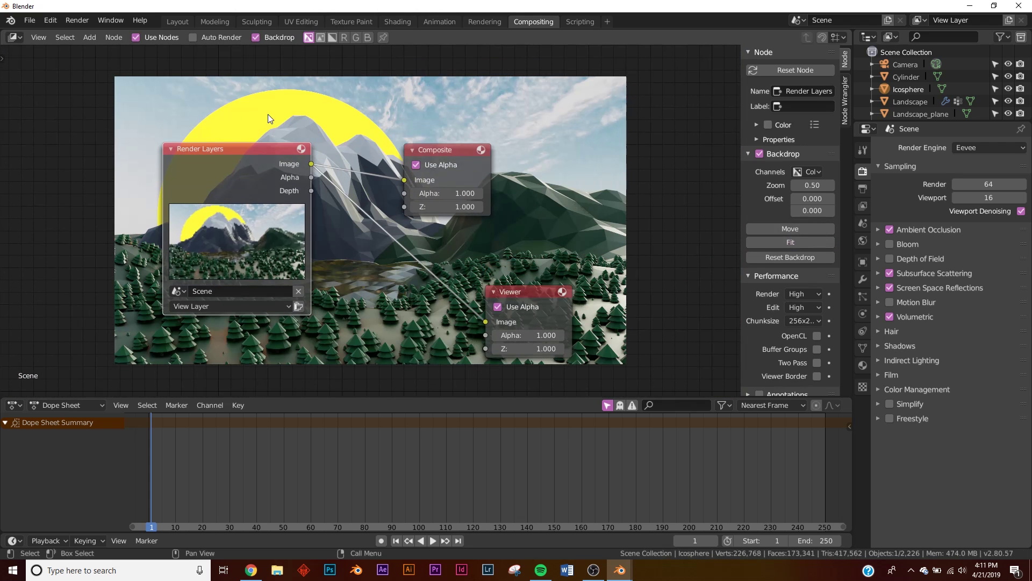
Step: Insert a Glare node on the link between the Render Layers and Viewer nodes
key(shift+a)
click(533, 202)
text(gl)
click(554, 222)
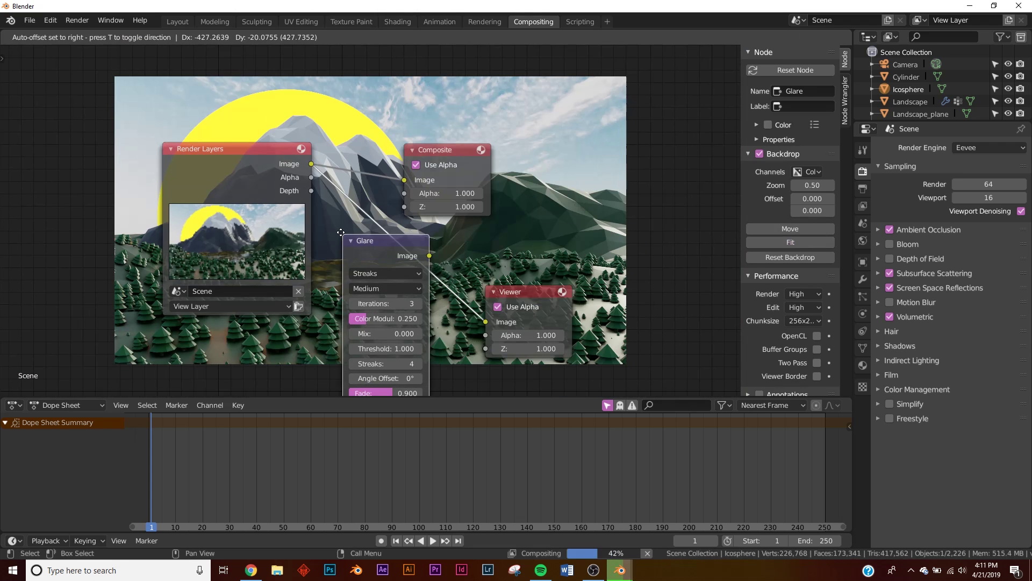
click(359, 242)
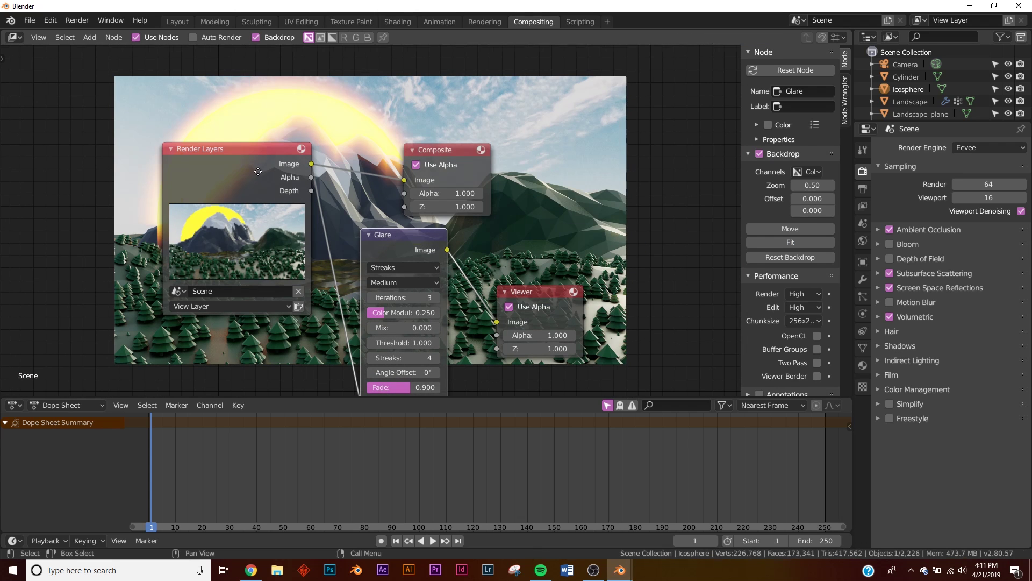
middle_drag(323, 223, 524, 212)
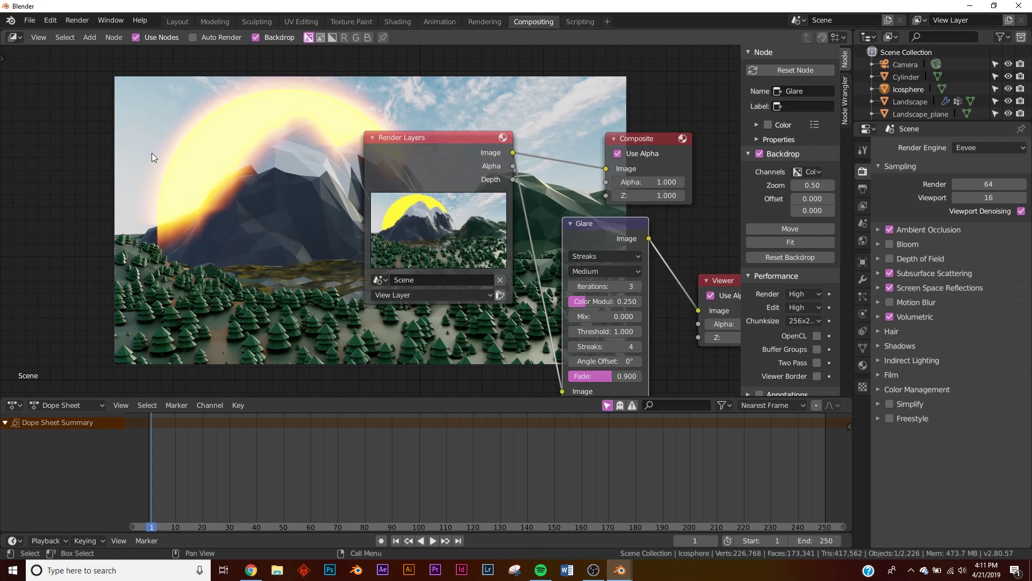
Step: Change the Glare node's type to Fog Glow and check the sun's glow on the backdrop
scroll(618, 285, up, 2)
middle_drag(698, 250, 613, 227)
click(615, 251)
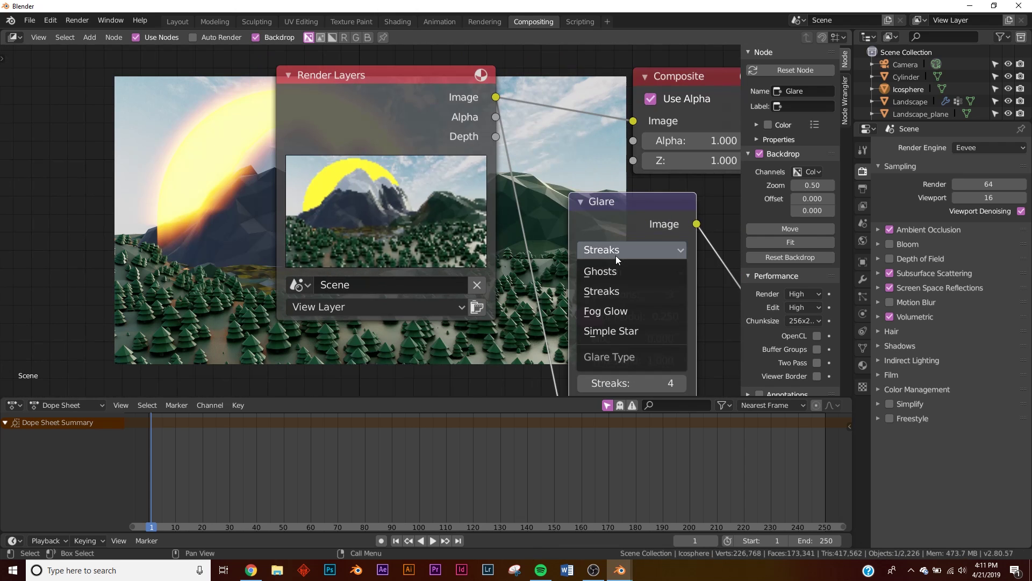
click(625, 312)
scroll(336, 237, down, 2)
middle_drag(177, 186, 347, 230)
scroll(204, 179, up, 1)
scroll(205, 180, down, 1)
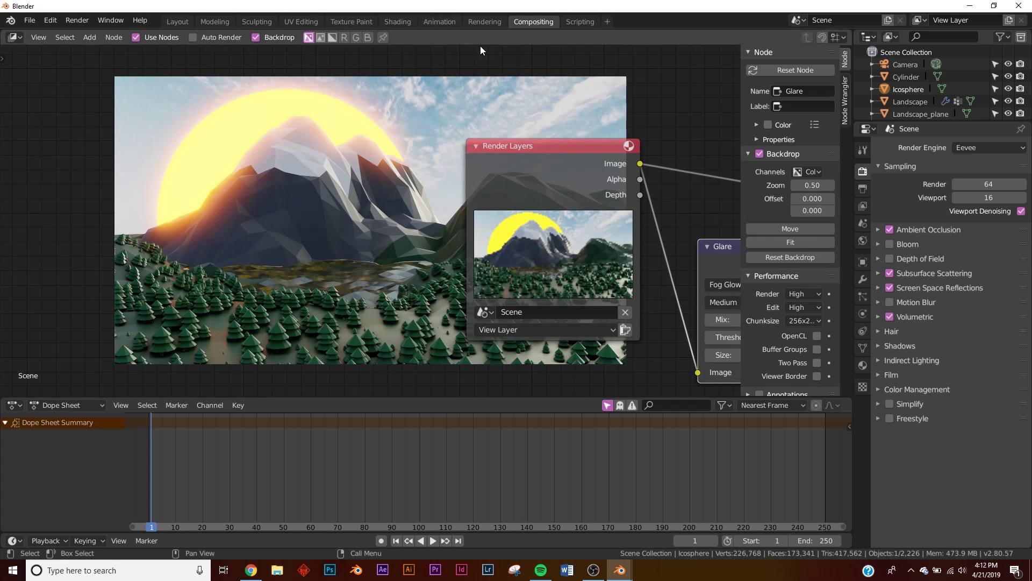
Step: Display the Viewer Node image in the Rendering workspace and inspect the glowing composite
click(482, 24)
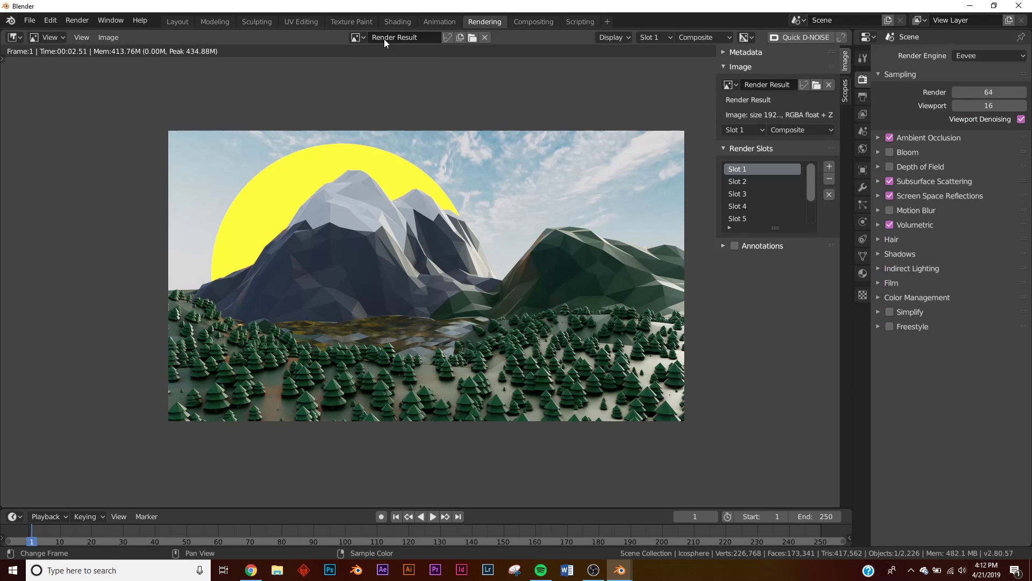
click(357, 37)
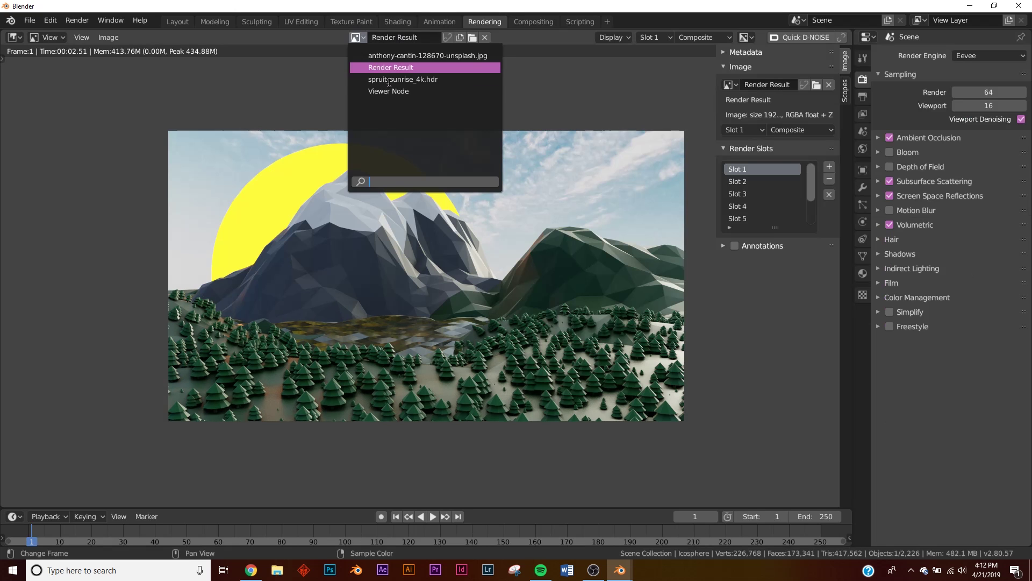
click(379, 89)
scroll(372, 257, up, 2)
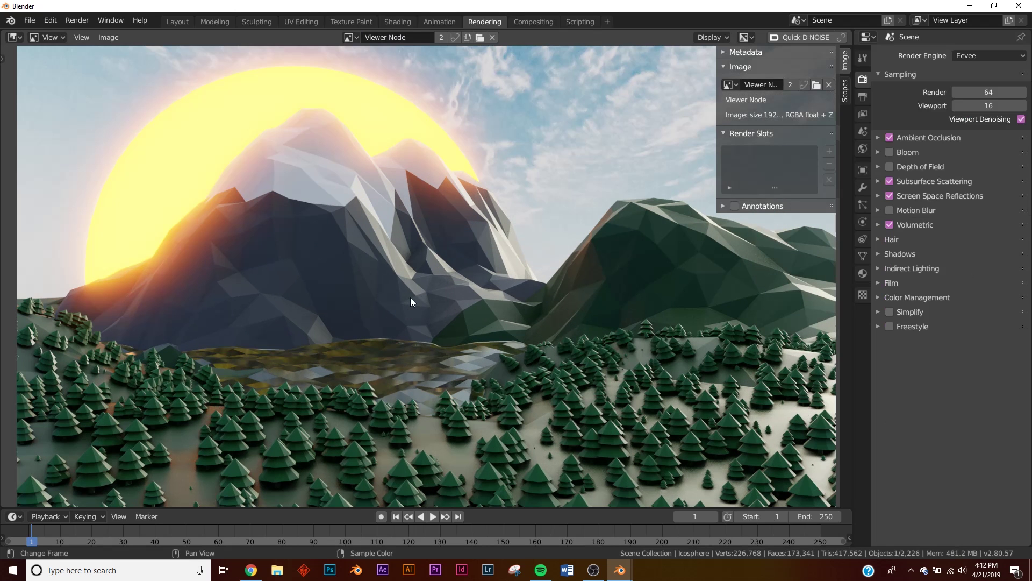
scroll(208, 219, down, 1)
scroll(501, 268, down, 1)
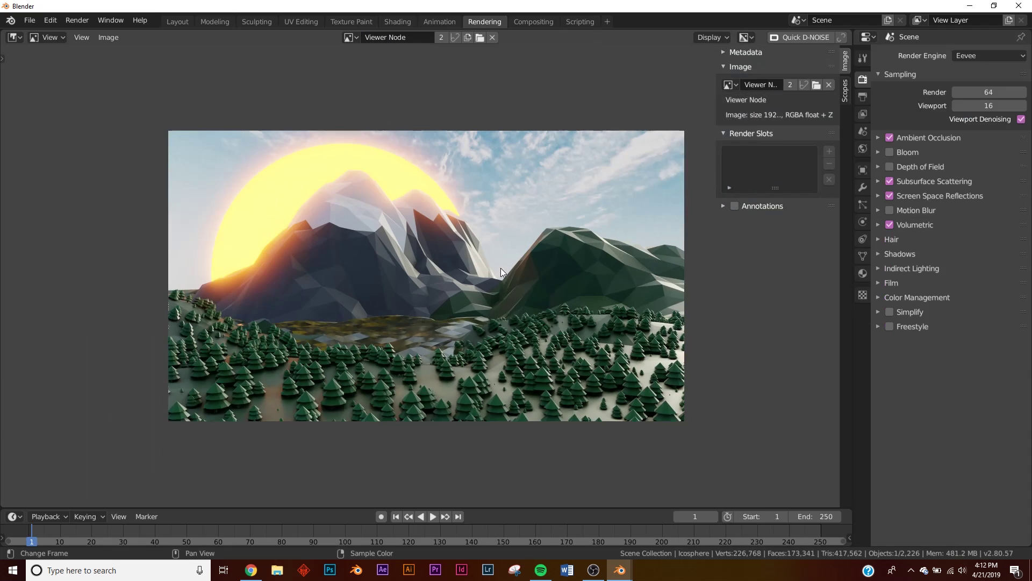
scroll(501, 268, up, 1)
Step: Save the composited Viewer Node image as a file
click(110, 39)
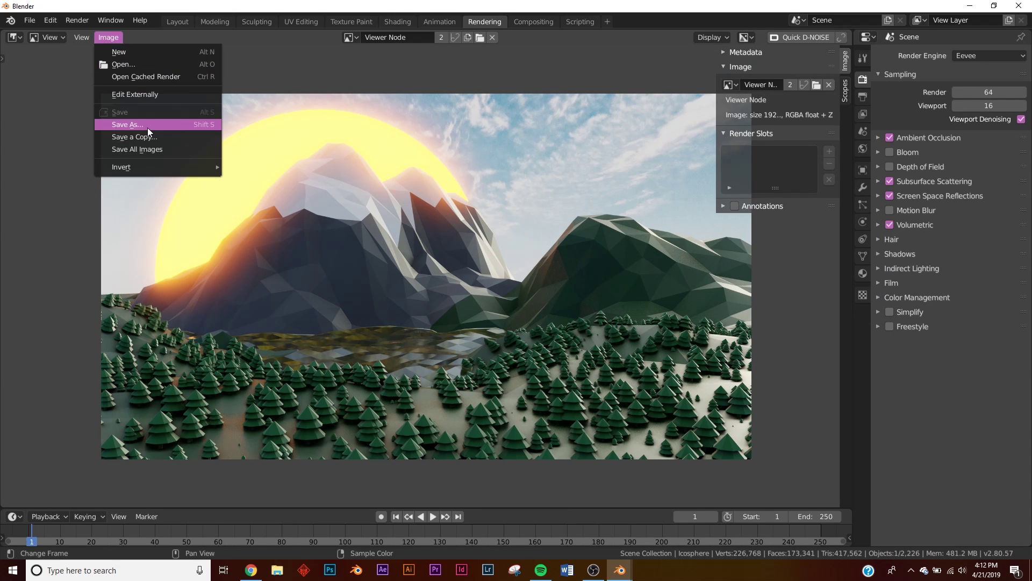